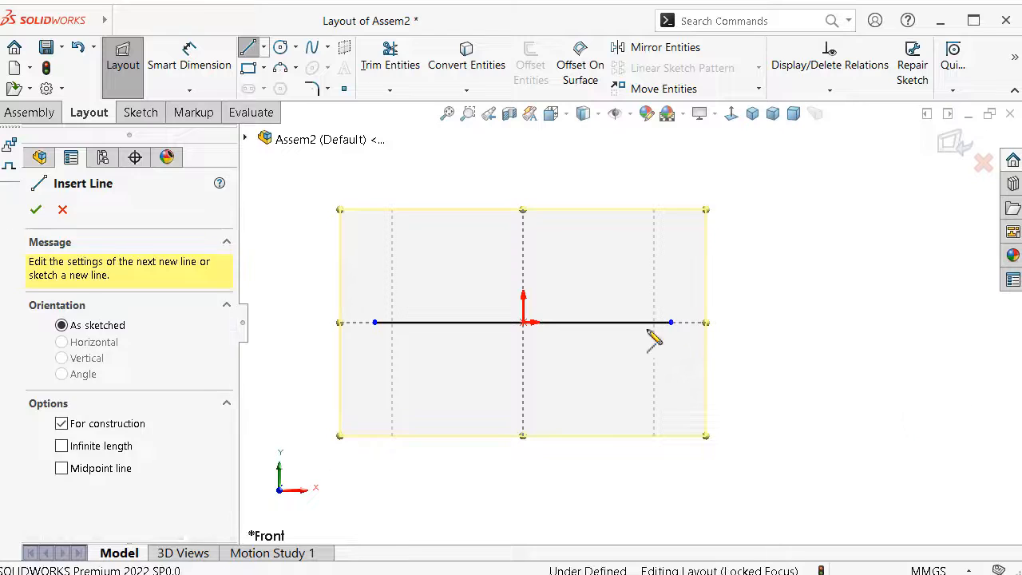
Draw two construction lines from the base line's ends to an apex about 66 mm above the origin, and convert the base line to construction.
click(670, 321)
click(522, 188)
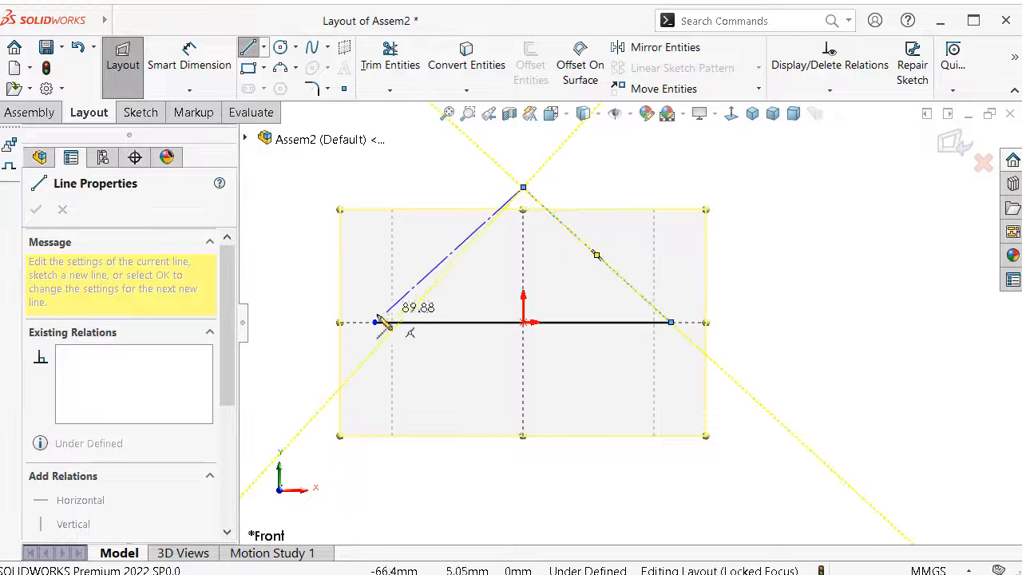
click(375, 321)
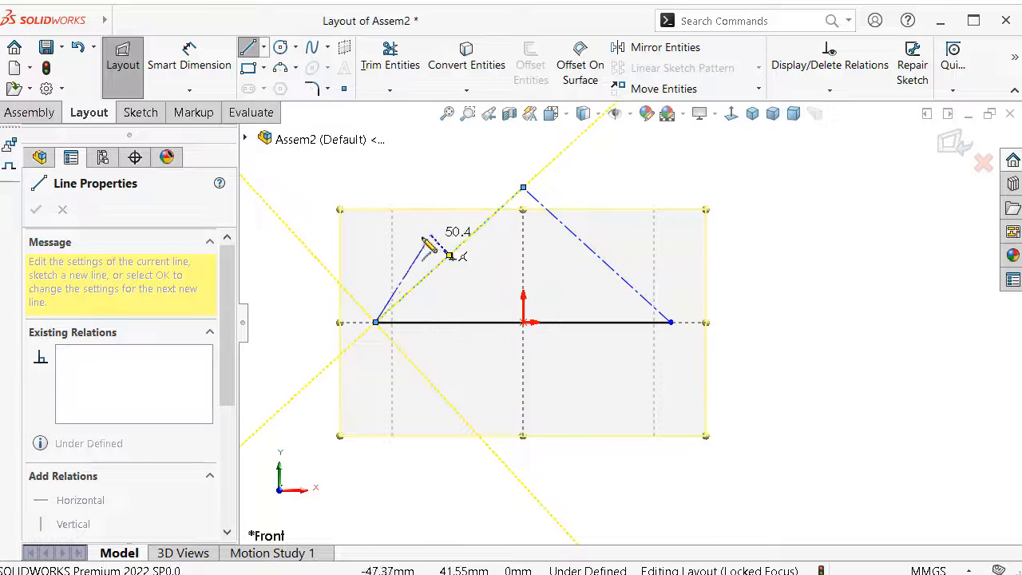
key(Escape)
key(Escape)
click(452, 328)
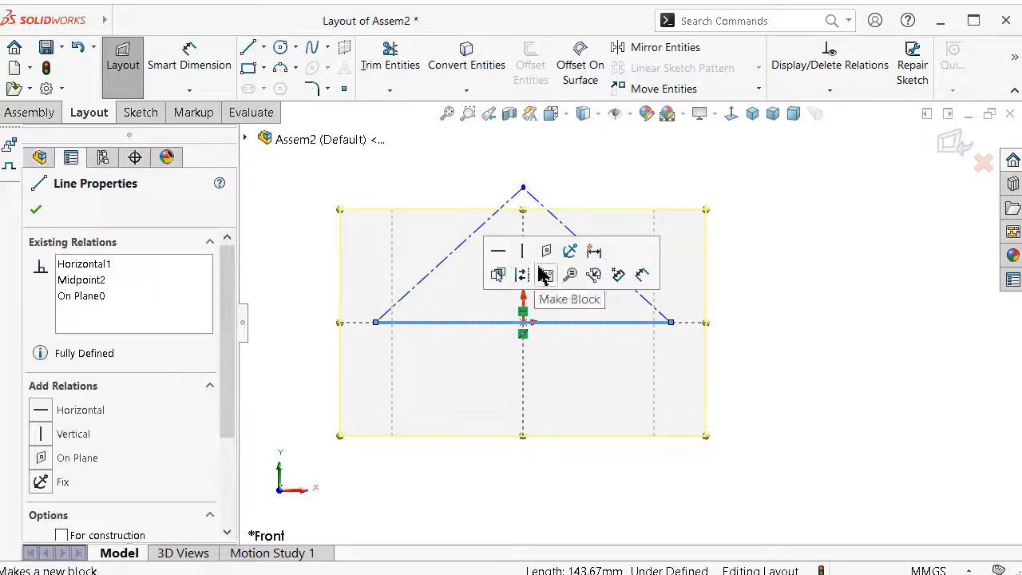
click(871, 279)
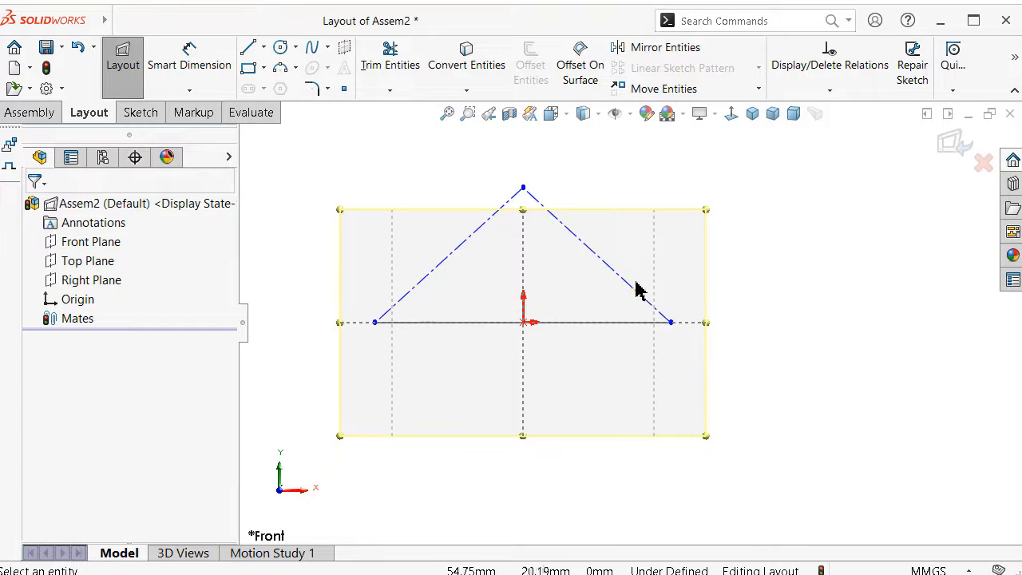
Make the triangle's two sloping construction lines equal in length.
click(638, 294)
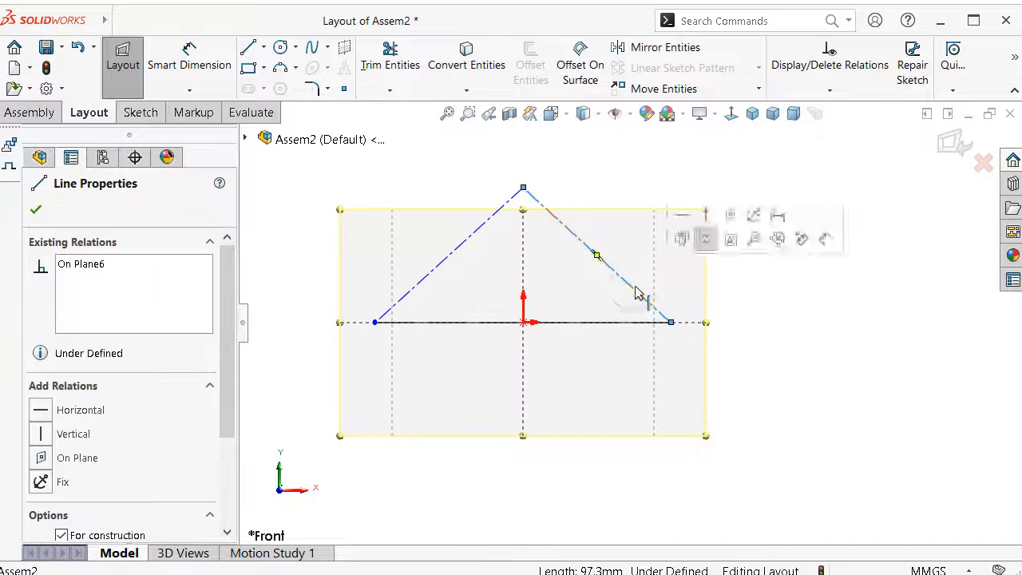
ctrl+click(485, 231)
click(677, 161)
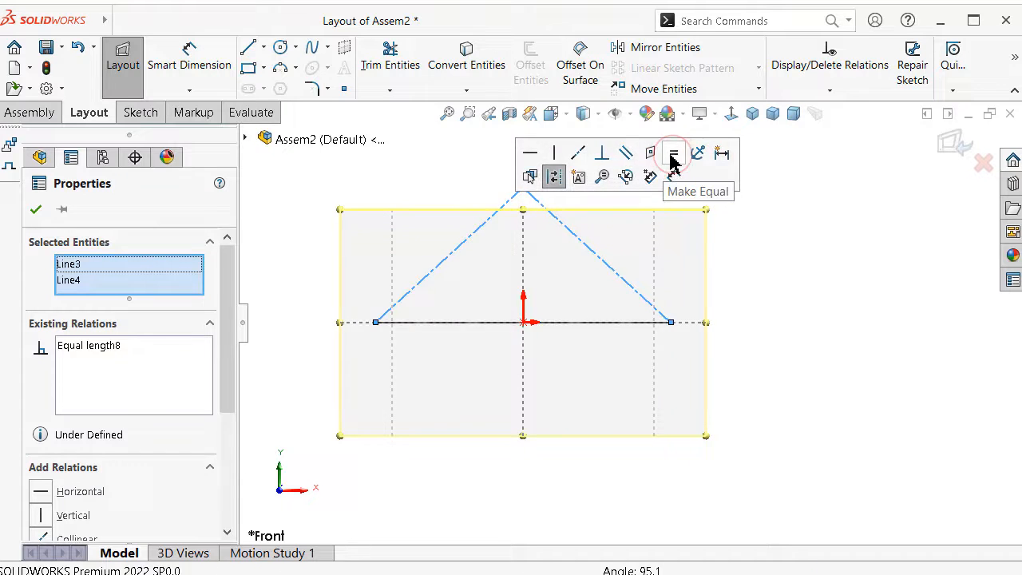
click(878, 276)
click(522, 188)
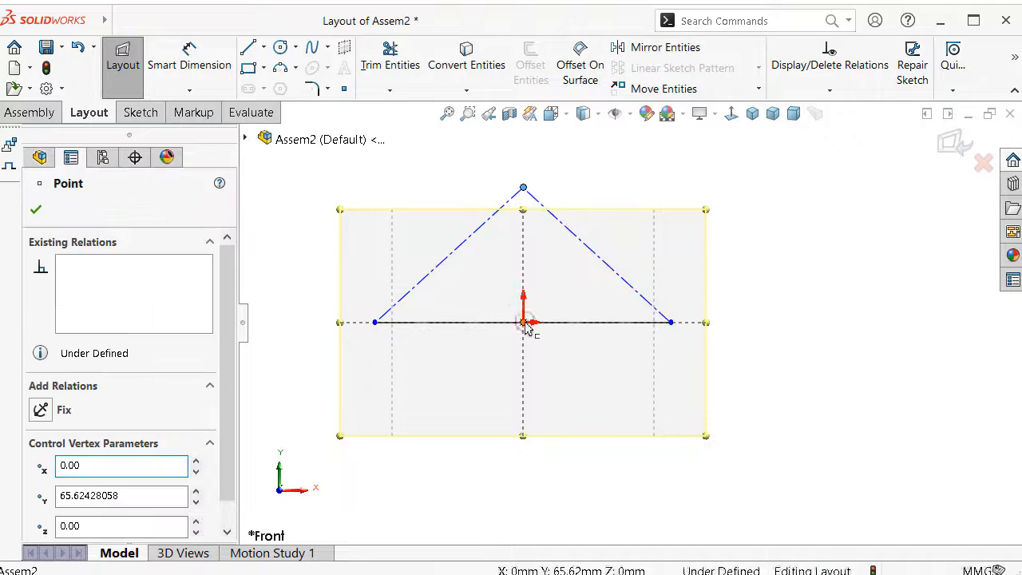
ctrl+click(523, 322)
click(838, 329)
Dimension the triangle's left sloping line and set its length to 36 mm.
right_drag(847, 367, 832, 288)
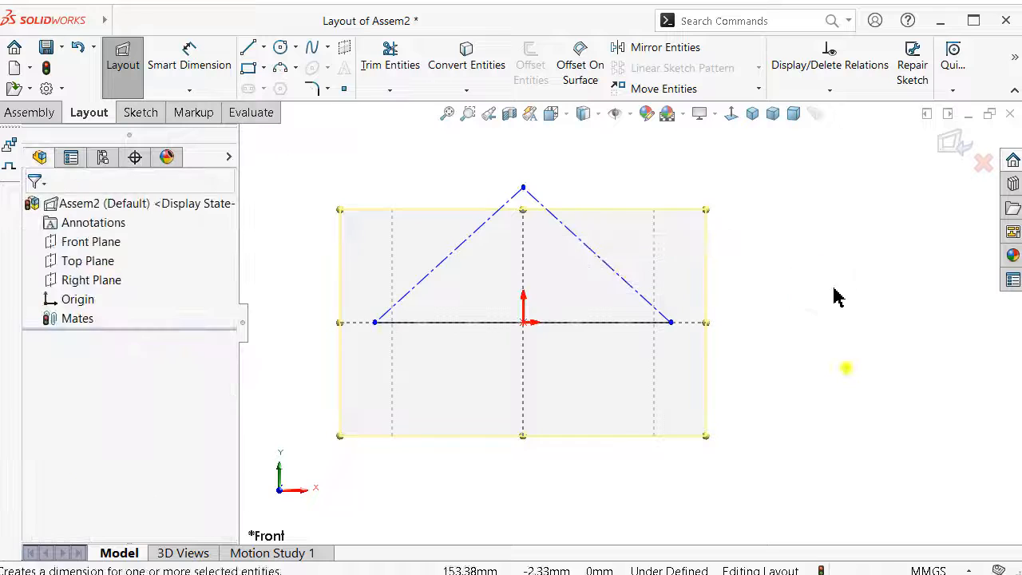
click(457, 250)
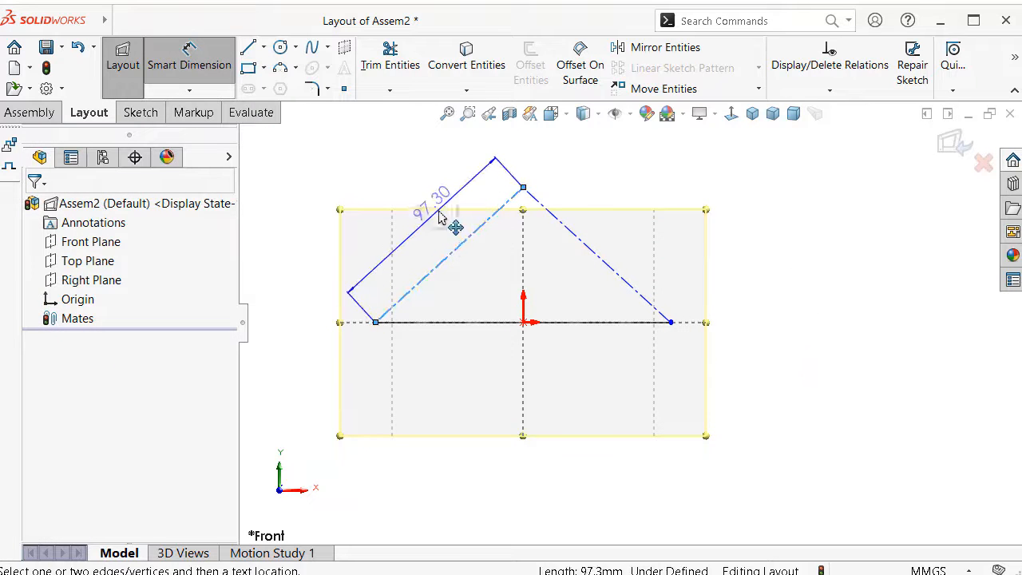
click(503, 285)
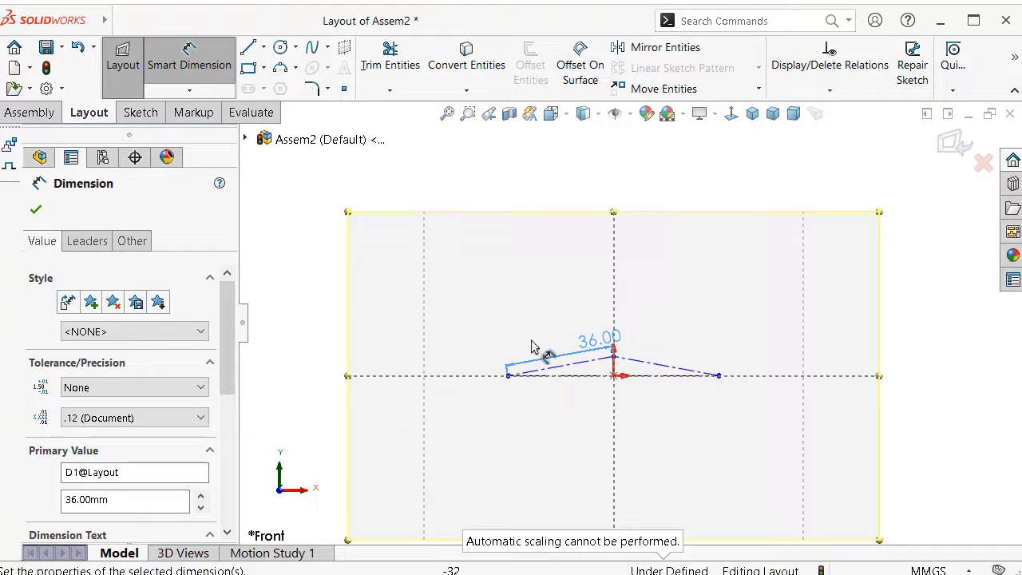
scroll(611, 376, down, 6)
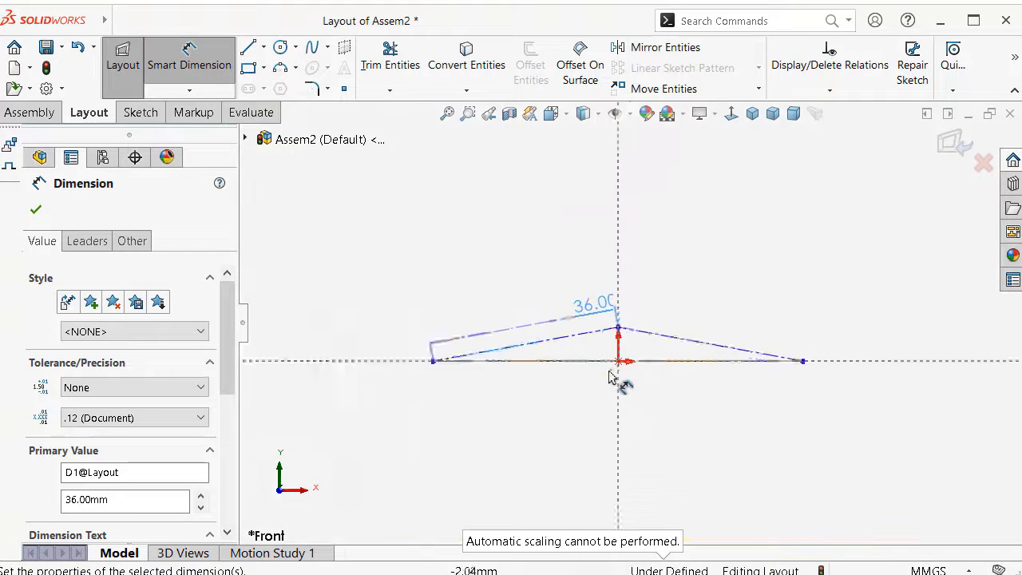
scroll(607, 353, up, 3)
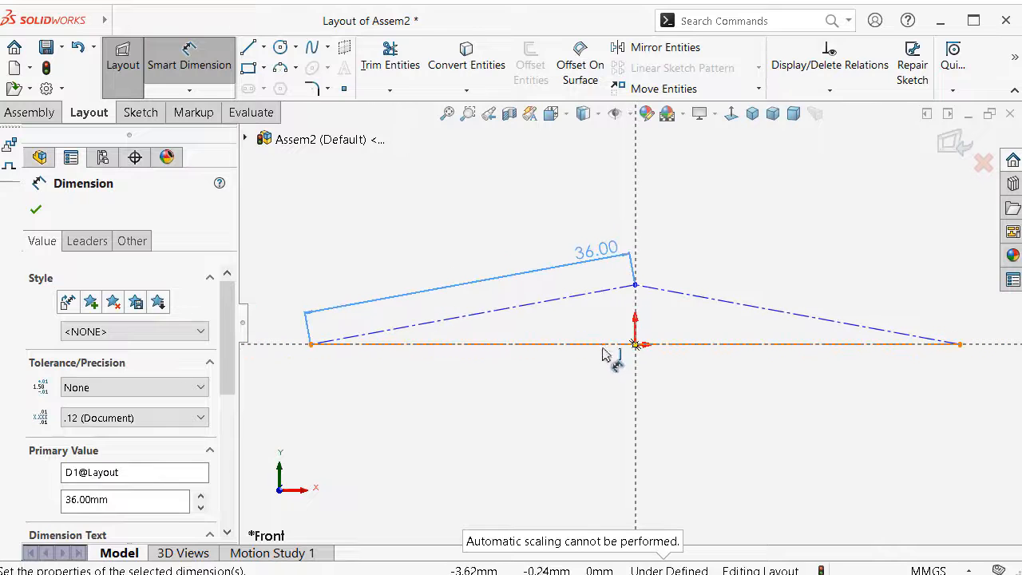
scroll(607, 353, down, 4)
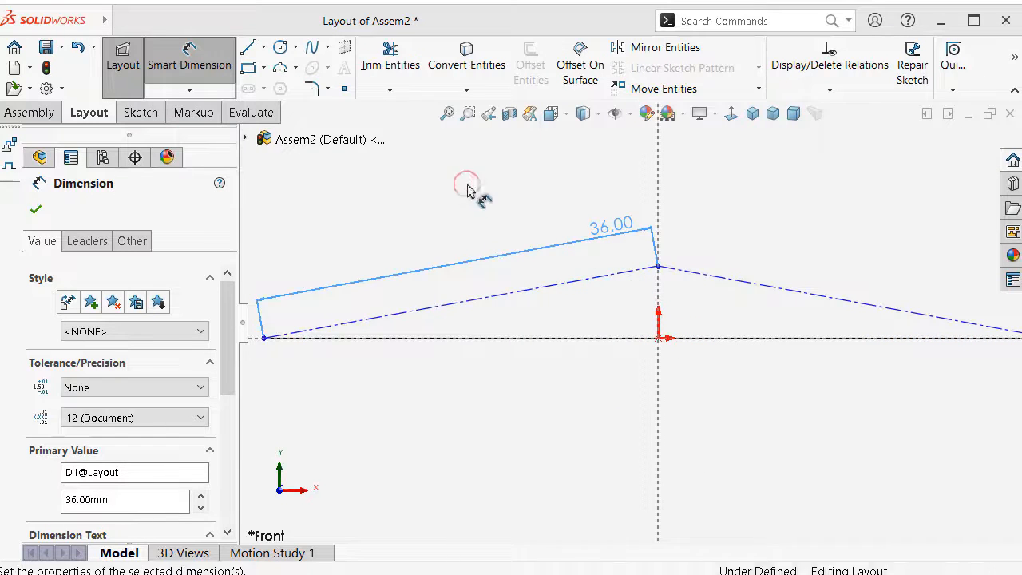
key(Escape)
Make the two sloping lines of the triangle perpendicular to each other.
click(555, 284)
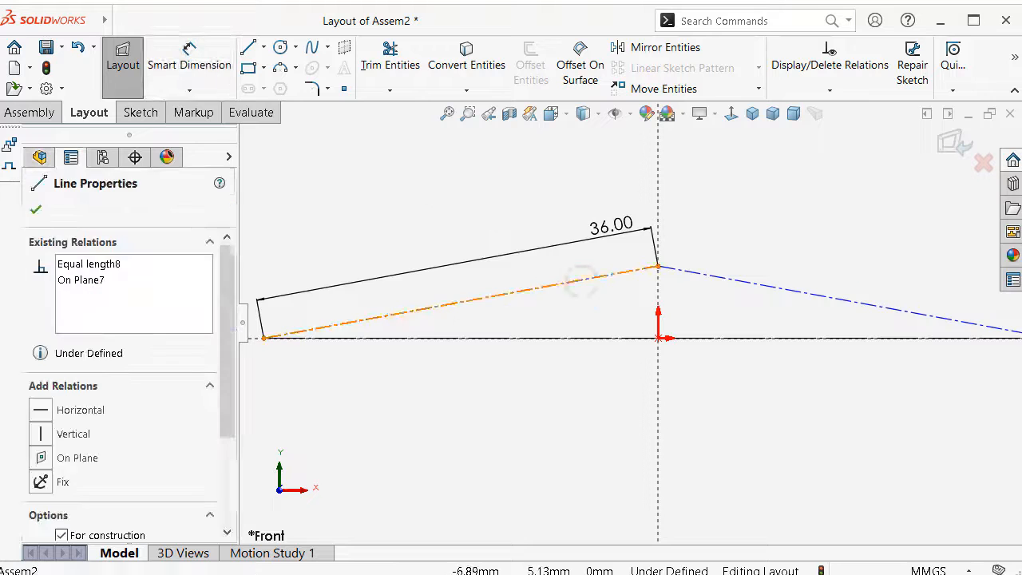
ctrl+click(742, 285)
click(860, 209)
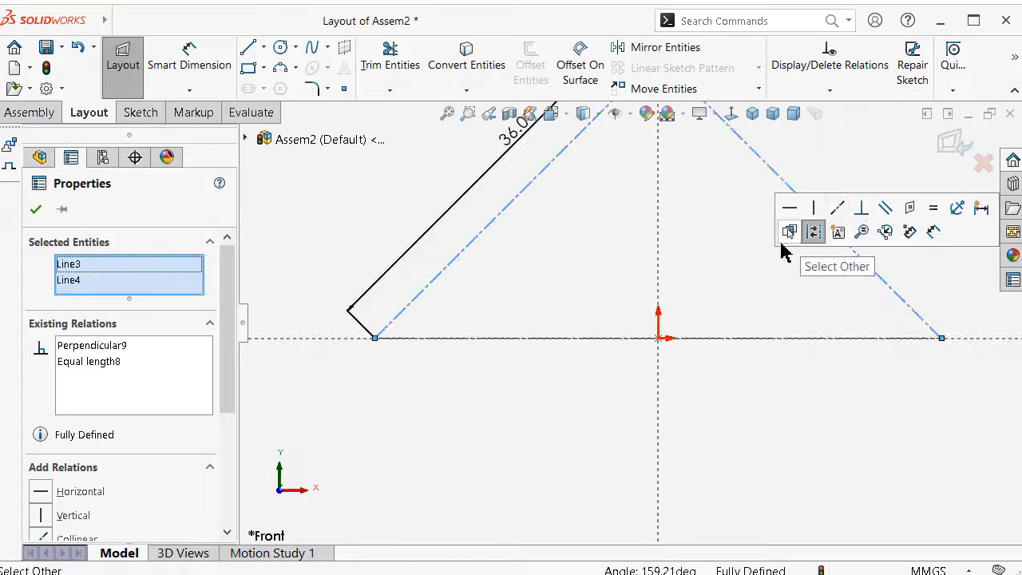
key(f)
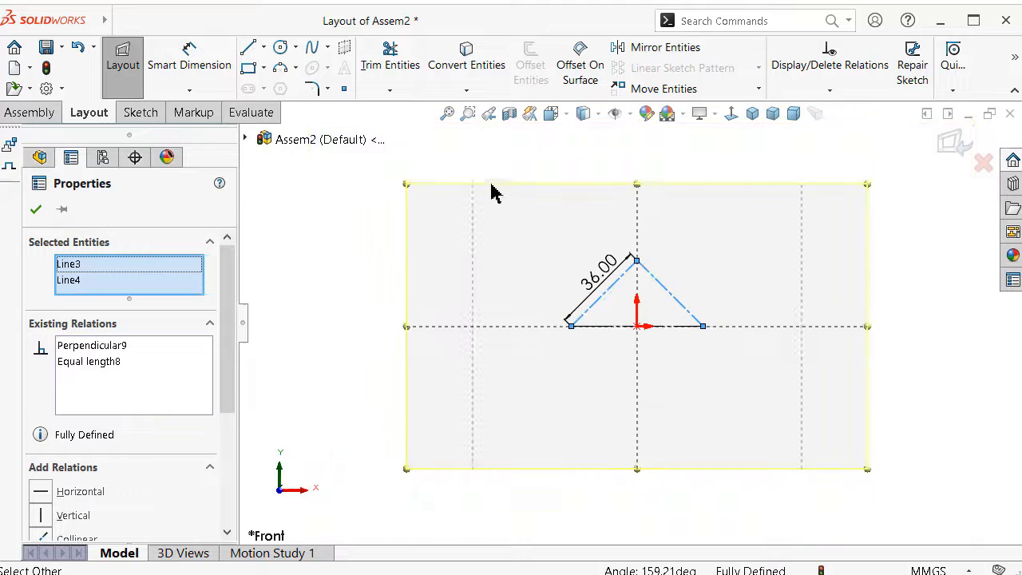
click(473, 201)
Sketch a circle about 65 mm in diameter centred on the triangle's left base corner.
key(s)
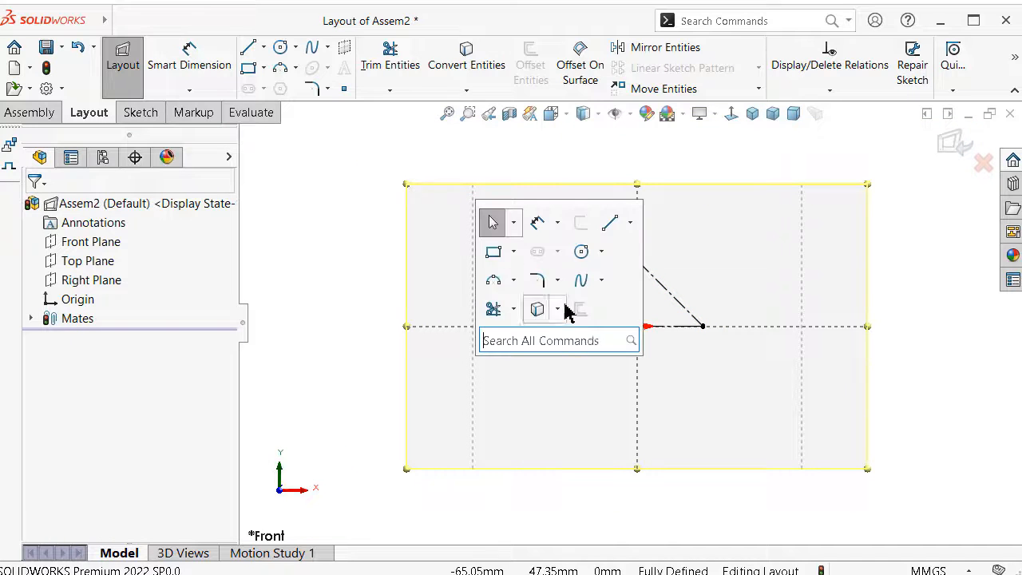
click(603, 253)
click(606, 276)
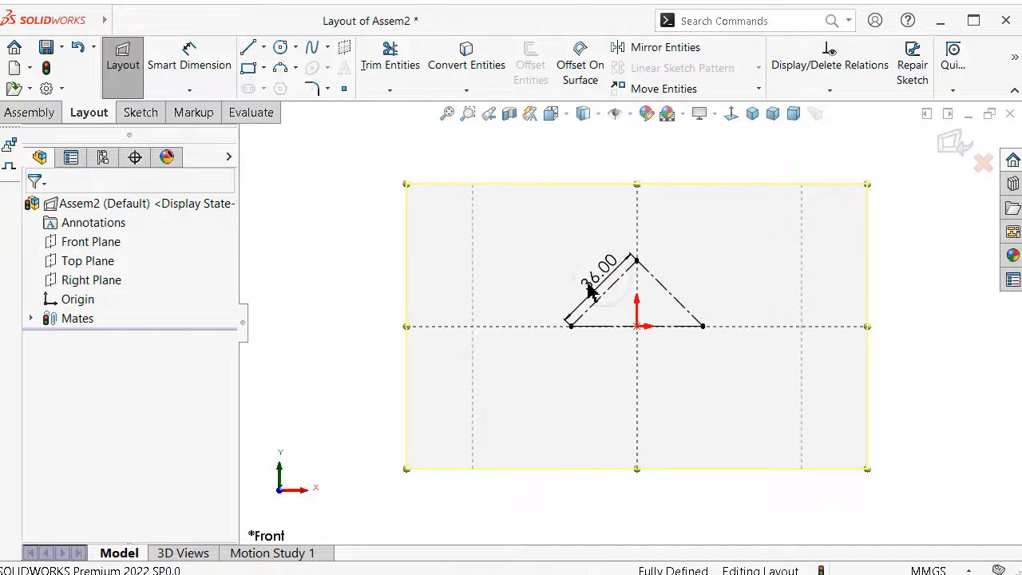
click(570, 326)
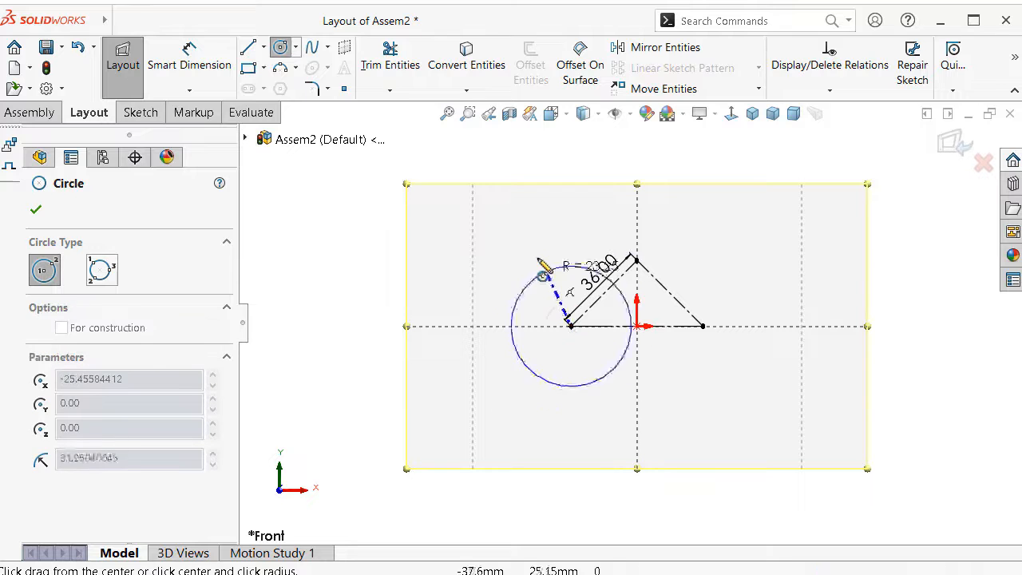
scroll(636, 259, up, 5)
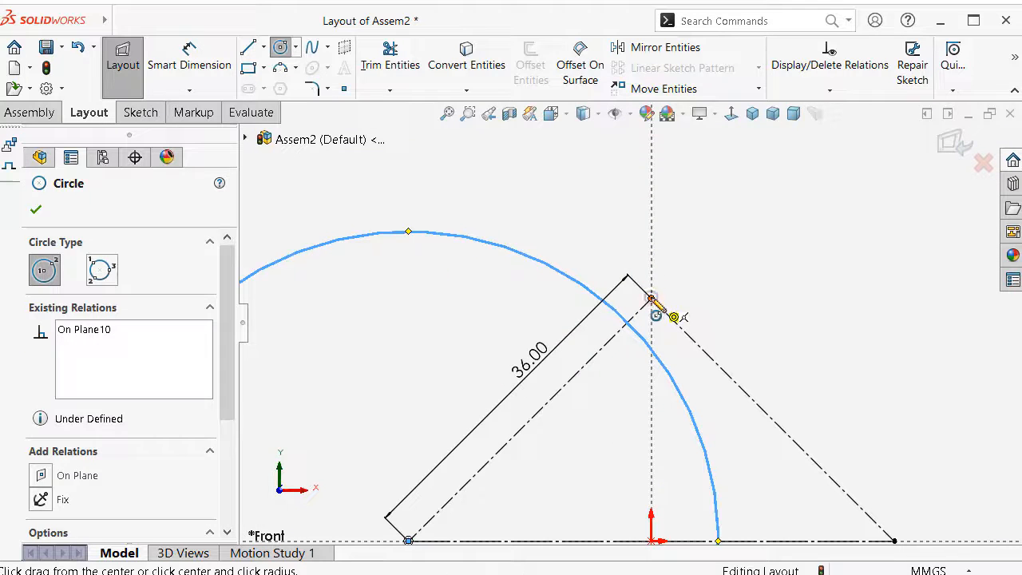
Sketch two concentric circles at the triangle's apex, with radii of about 1.9 mm and 4.3 mm.
click(651, 300)
click(651, 299)
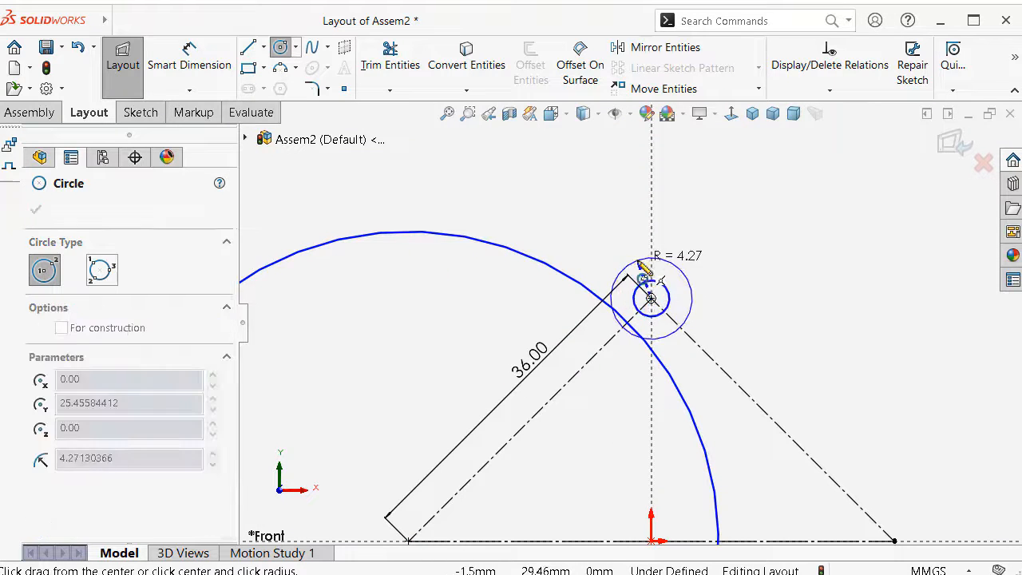
click(638, 265)
scroll(778, 447, down, 3)
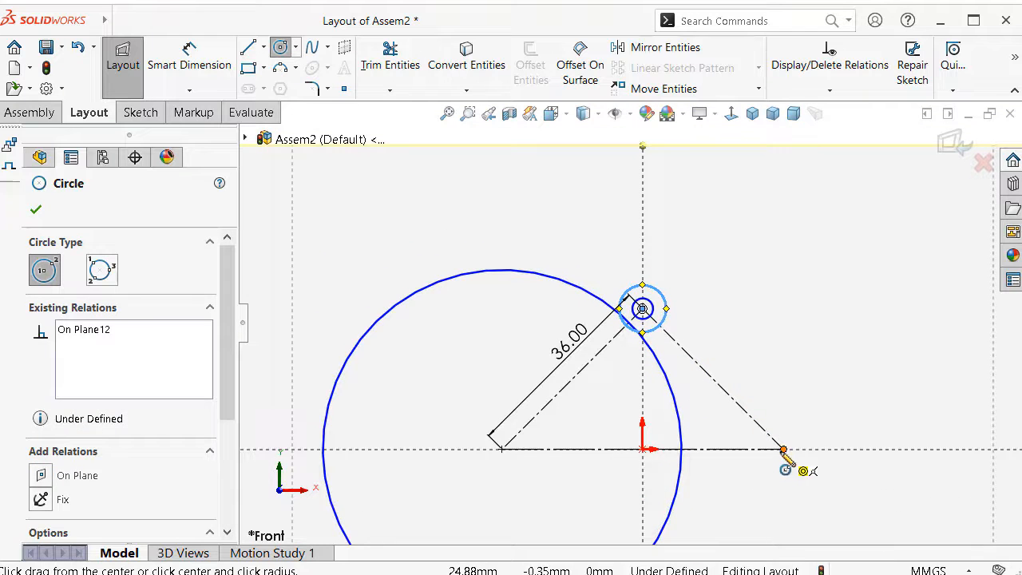
scroll(705, 405, down, 3)
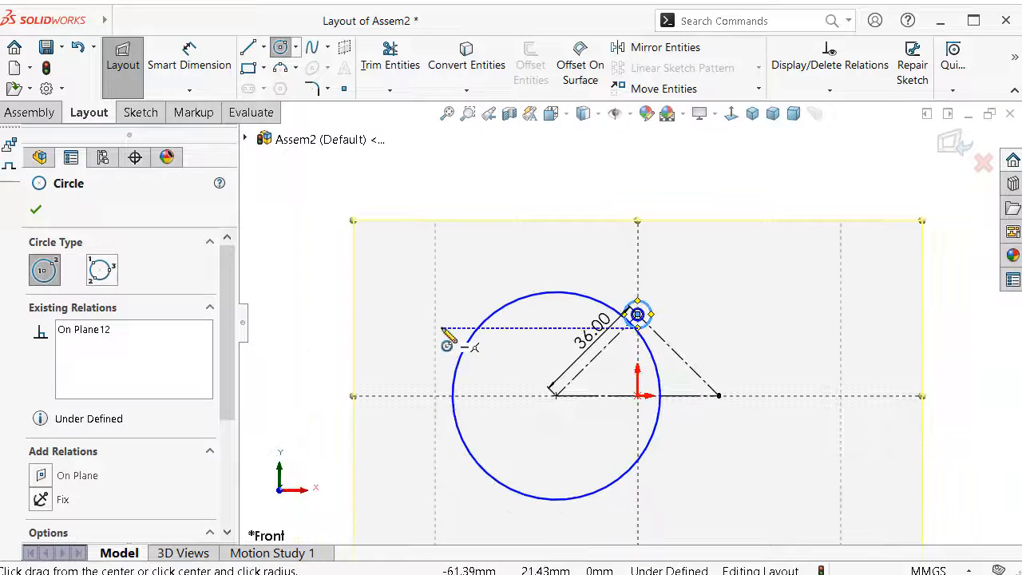
key(Escape)
Convert the two apex circles and the large circle to construction geometry.
mouse_move(344, 267)
mouse_down()
mouse_move(579, 524)
mouse_move(422, 501)
mouse_move(803, 247)
mouse_move(661, 292)
mouse_up()
key(Escape)
scroll(665, 320, down, 4)
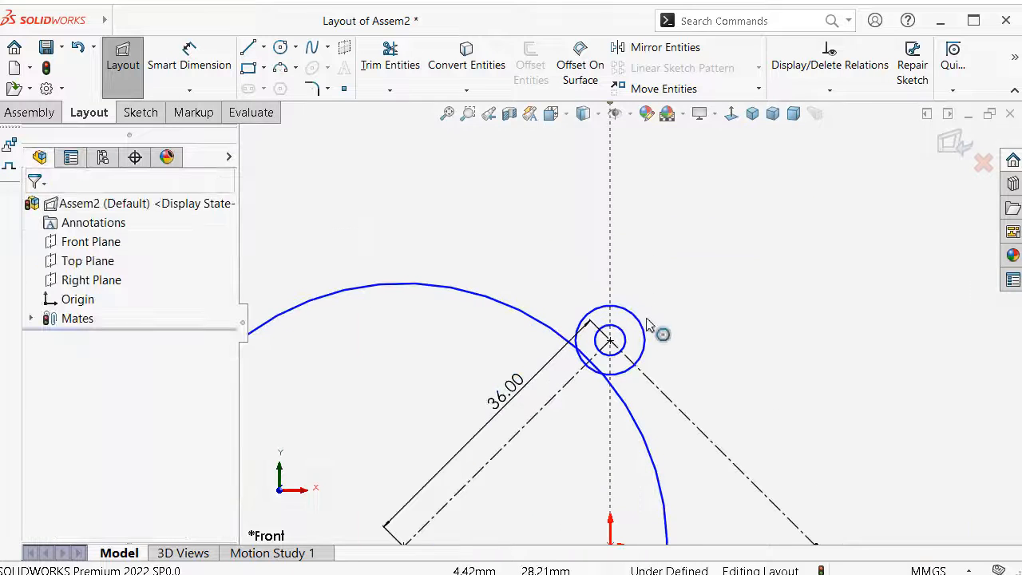
click(646, 337)
ctrl+click(630, 349)
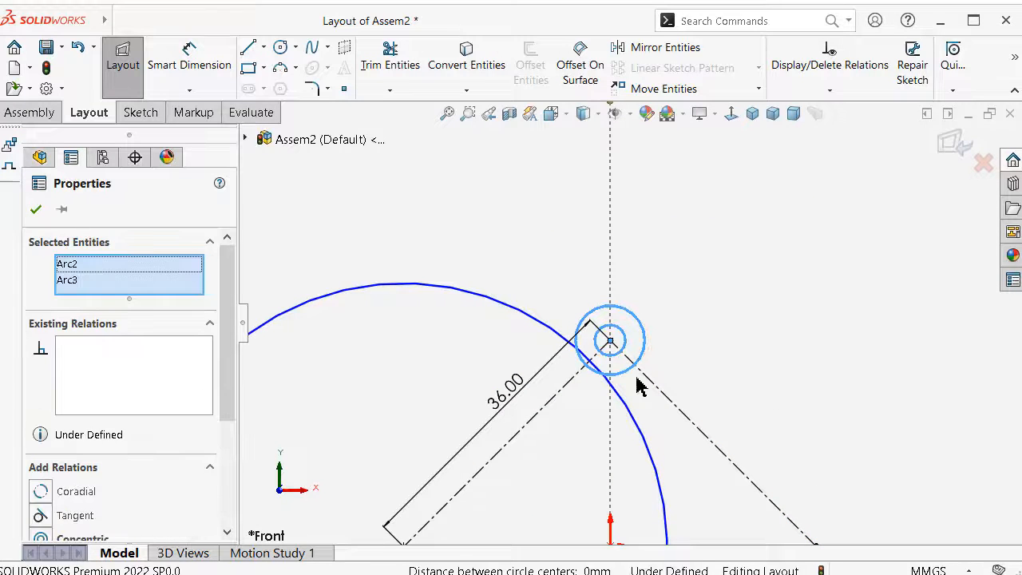
ctrl+click(645, 422)
click(714, 371)
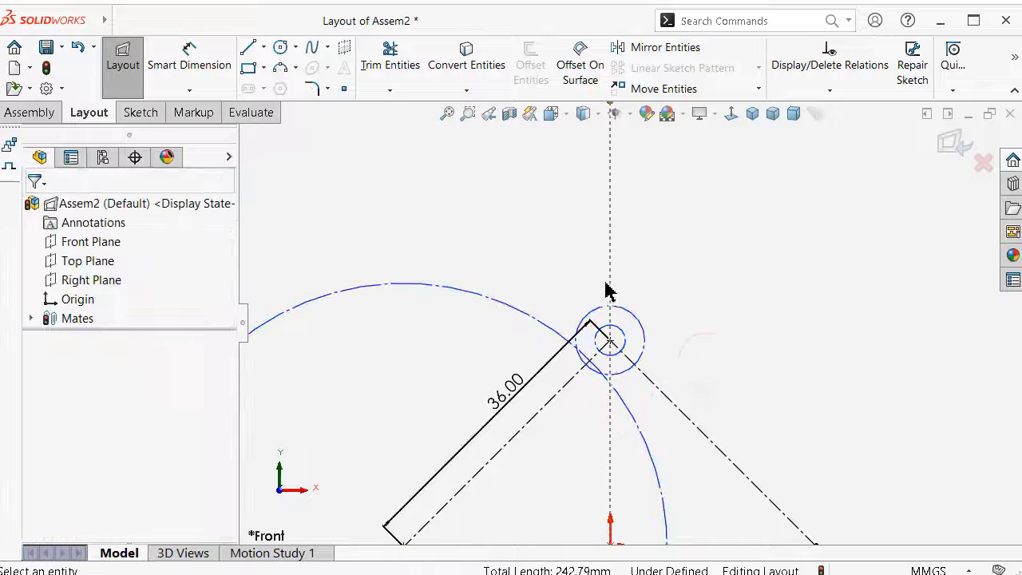
Dimension the large construction circle and set its diameter to 63 mm.
scroll(604, 290, up, 2)
right_drag(515, 279, 422, 230)
click(458, 298)
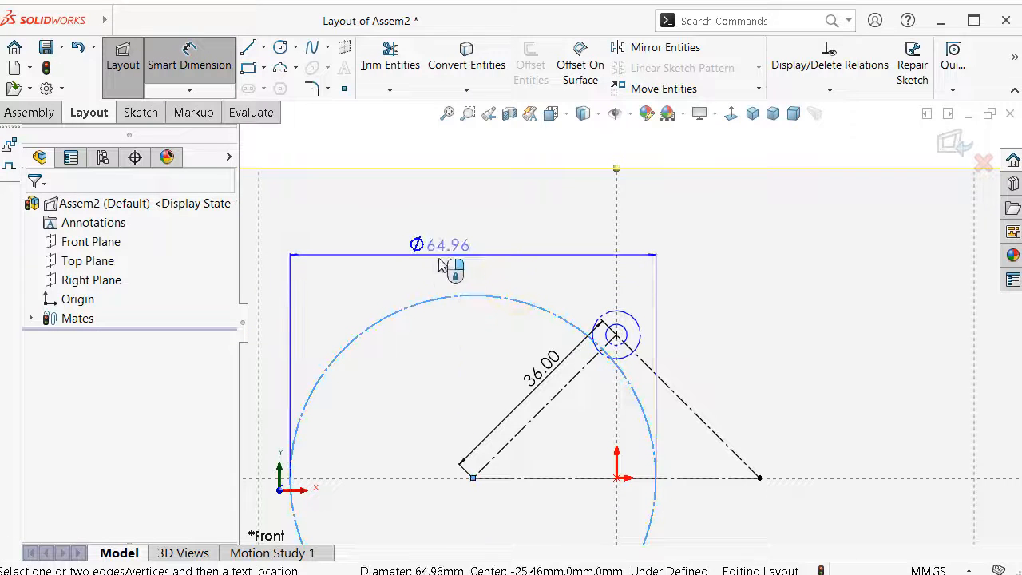
click(449, 266)
text(63)
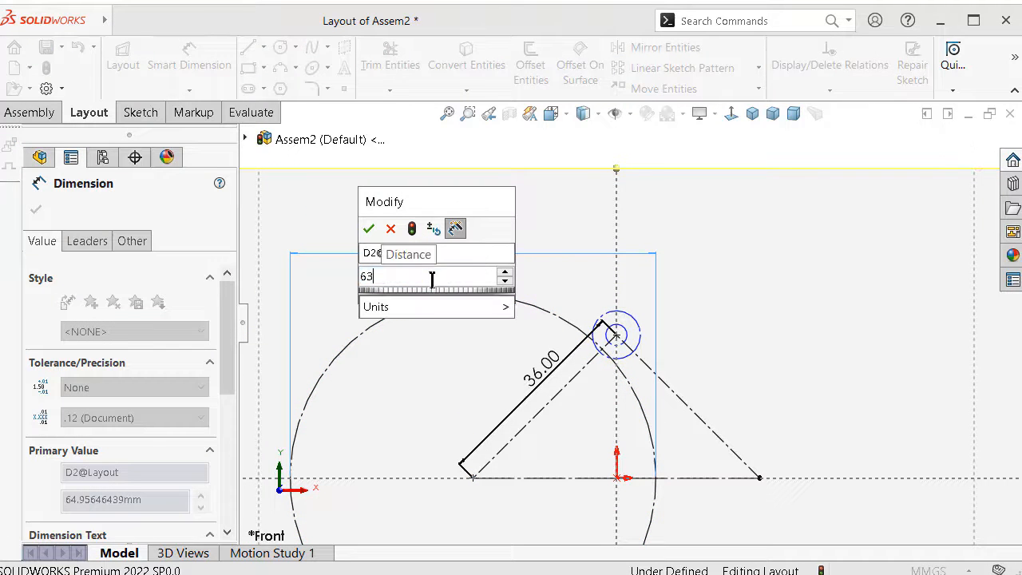
key(Return)
Dimension the inner apex circle and set its diameter to 4 mm.
scroll(648, 337, up, 3)
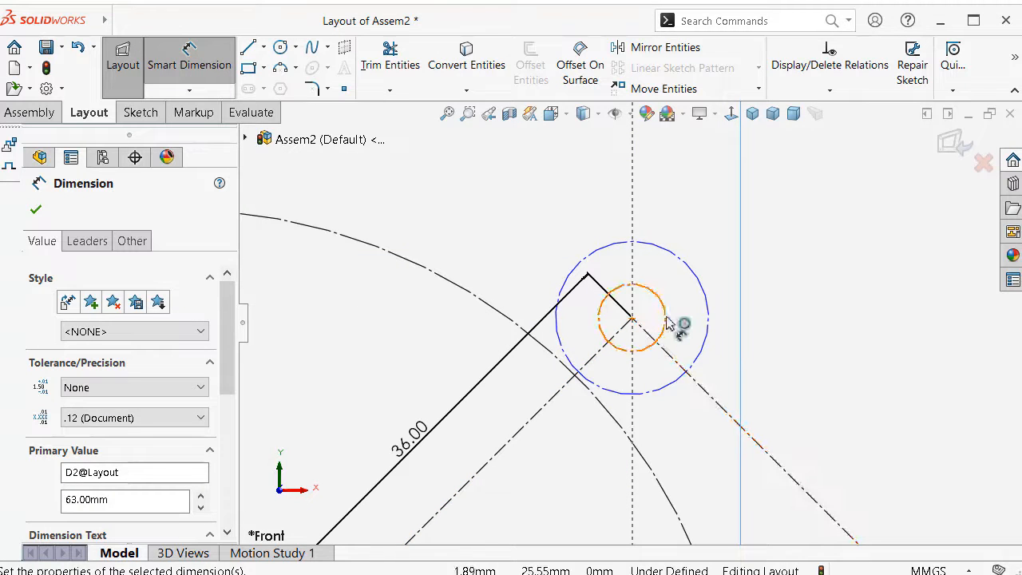
click(669, 323)
click(811, 320)
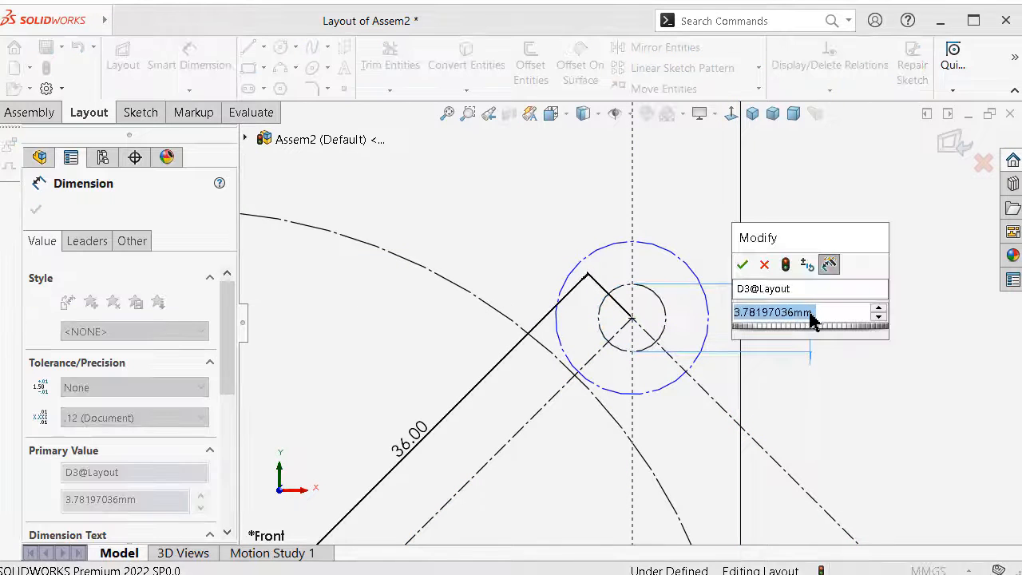
text(4)
key(Return)
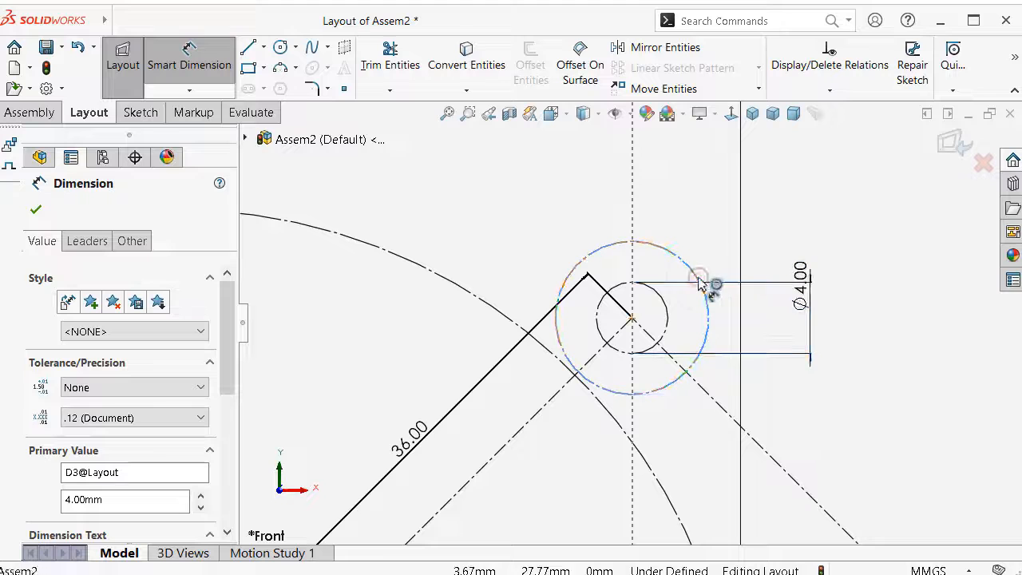
Dimension the outer apex circle and set its diameter to 6 mm.
click(698, 280)
click(866, 279)
text(6)
key(Return)
Draw a circle centred on the triangle's right base corner and passing through the apex.
scroll(728, 284, up, 2)
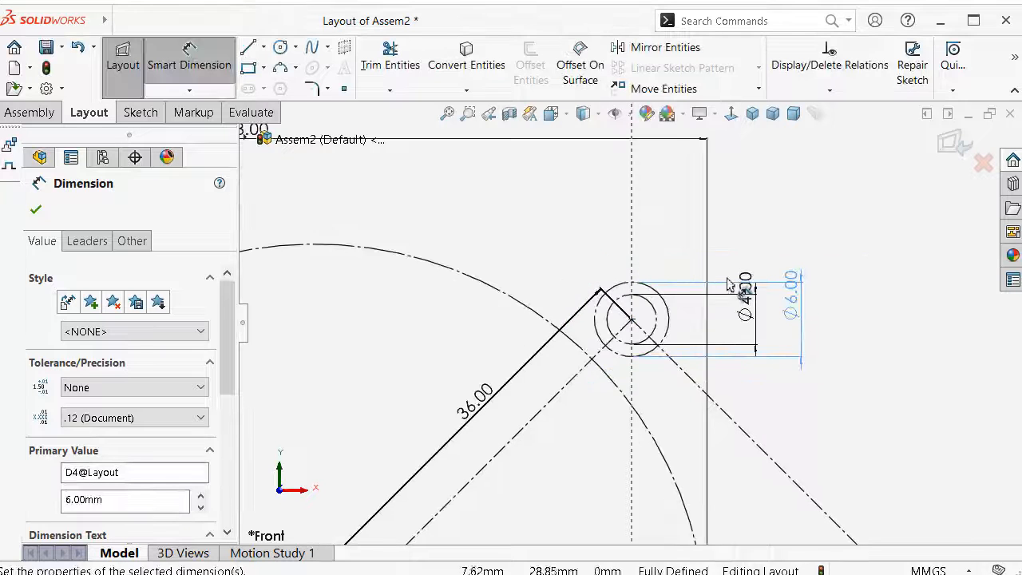
scroll(718, 311, up, 3)
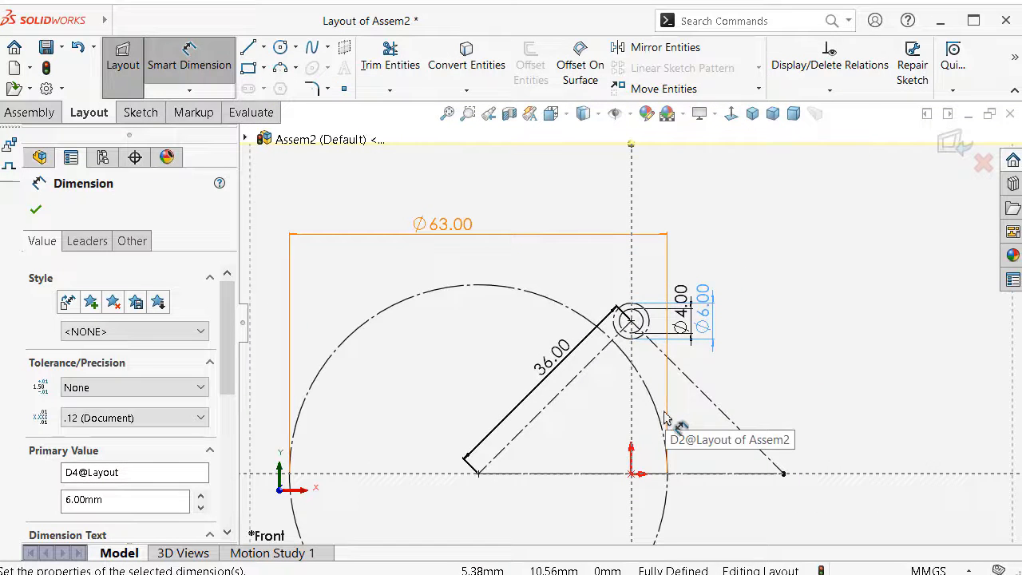
scroll(666, 421, up, 2)
key(s)
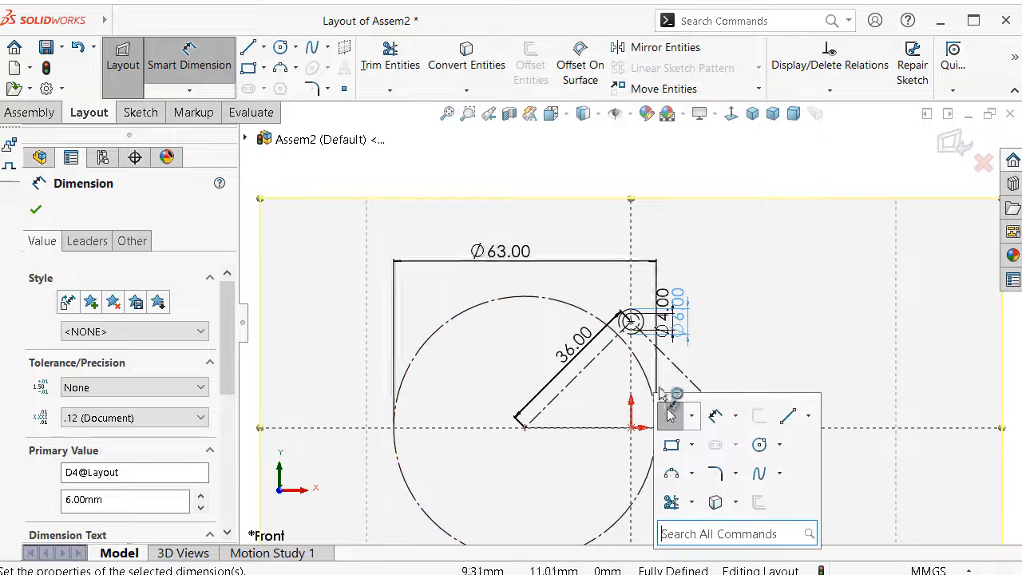
click(757, 445)
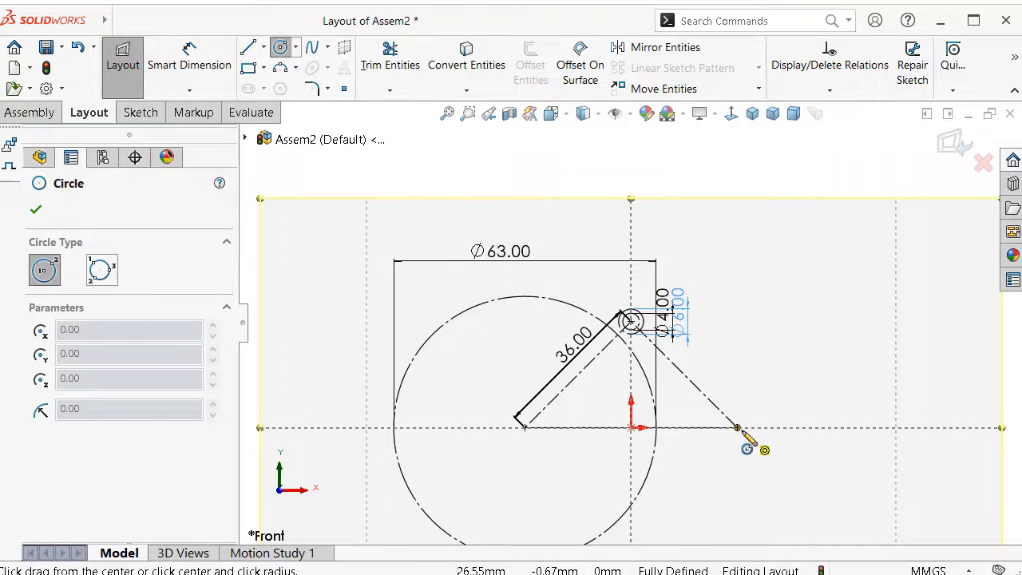
click(737, 428)
scroll(646, 344, down, 4)
click(599, 276)
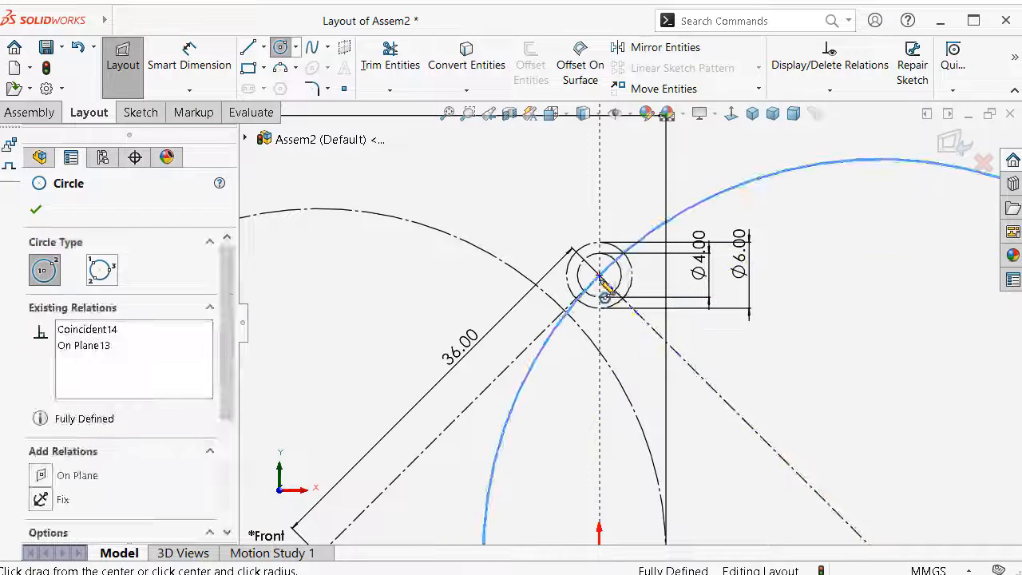
Convert the new circle around the right base corner to construction geometry.
scroll(152, 431, down, 3)
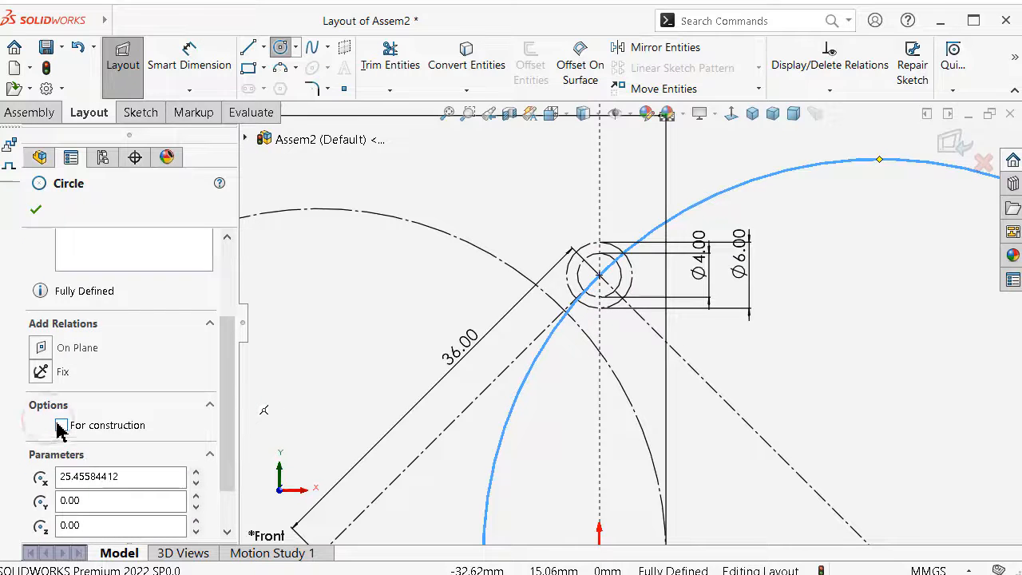
click(62, 426)
click(34, 212)
scroll(415, 258, up, 5)
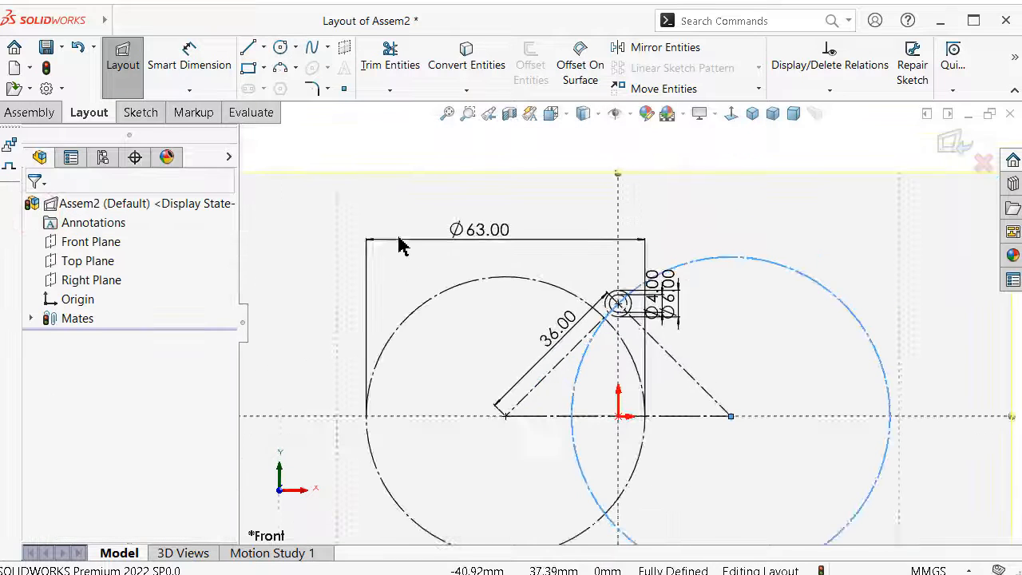
Draw a three-point arc between the top and right quadrants of the 63 mm circle, bowed towards its centre, and make it construction geometry.
scroll(627, 330, down, 4)
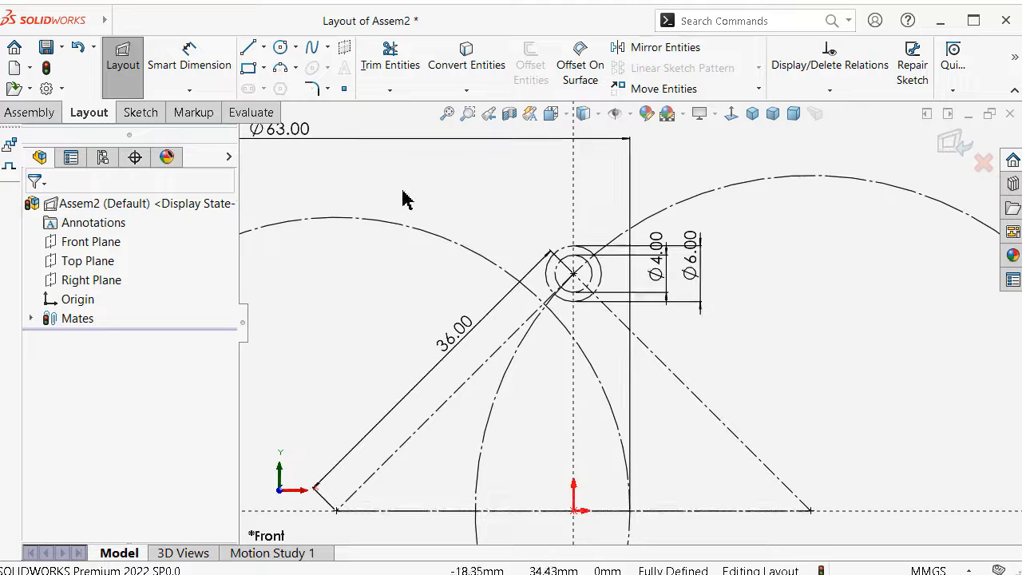
key(s)
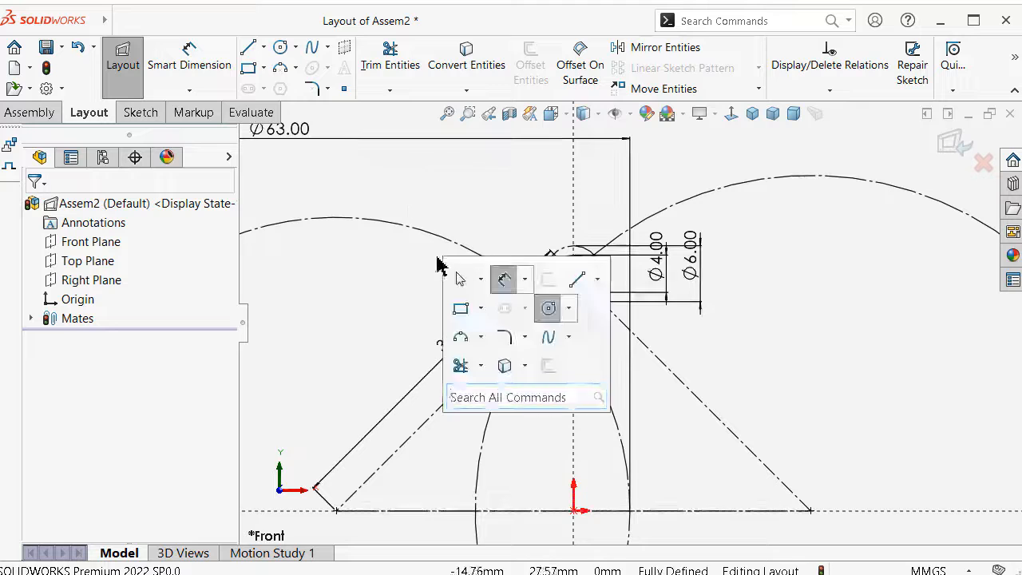
click(461, 340)
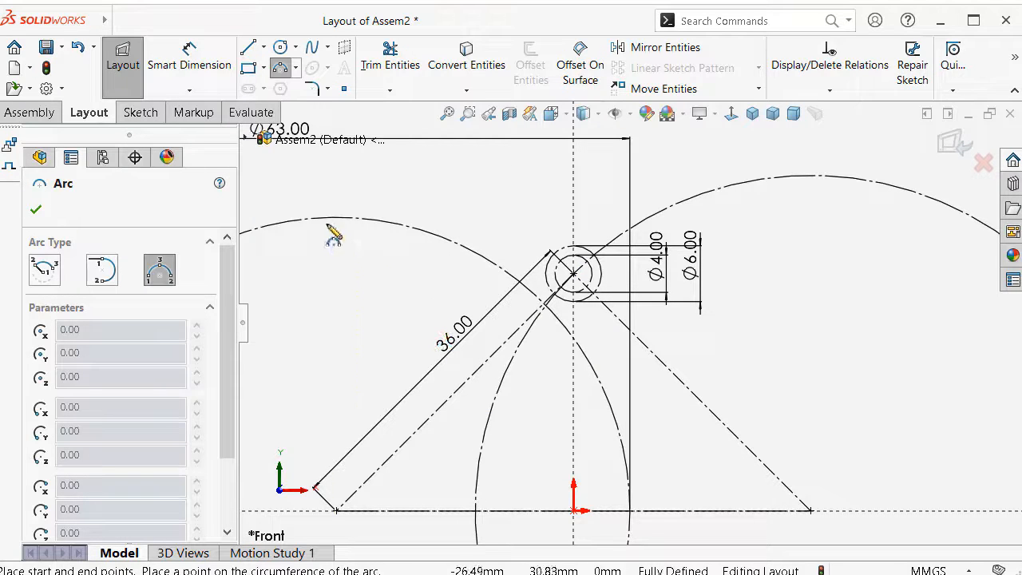
click(630, 510)
click(477, 439)
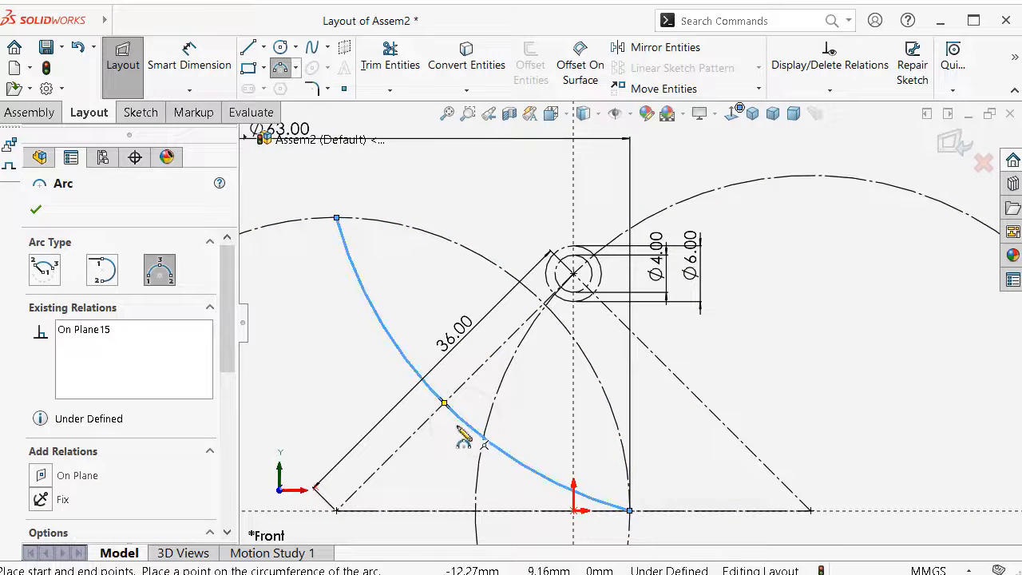
drag(229, 338, 232, 431)
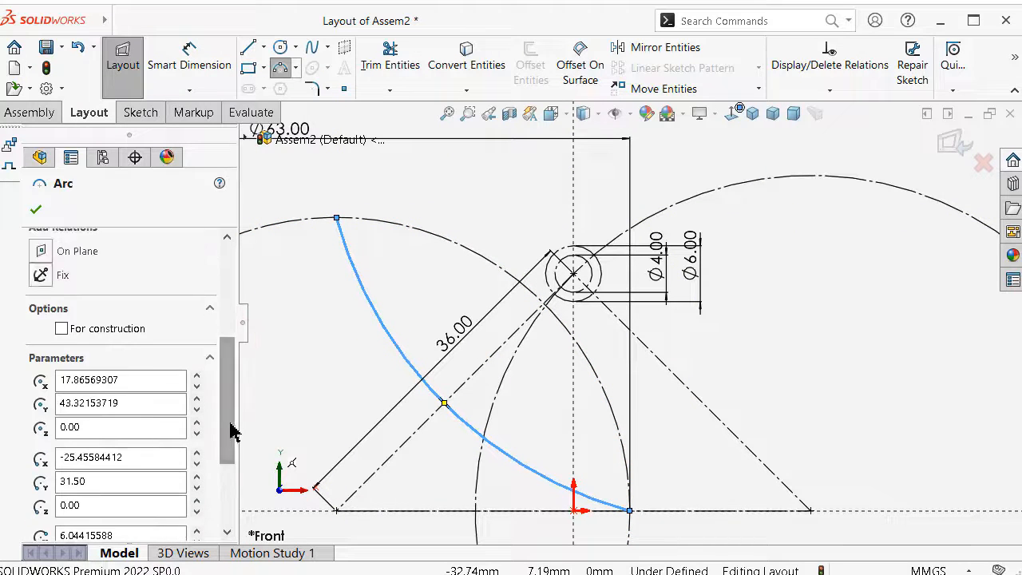
click(62, 328)
click(36, 209)
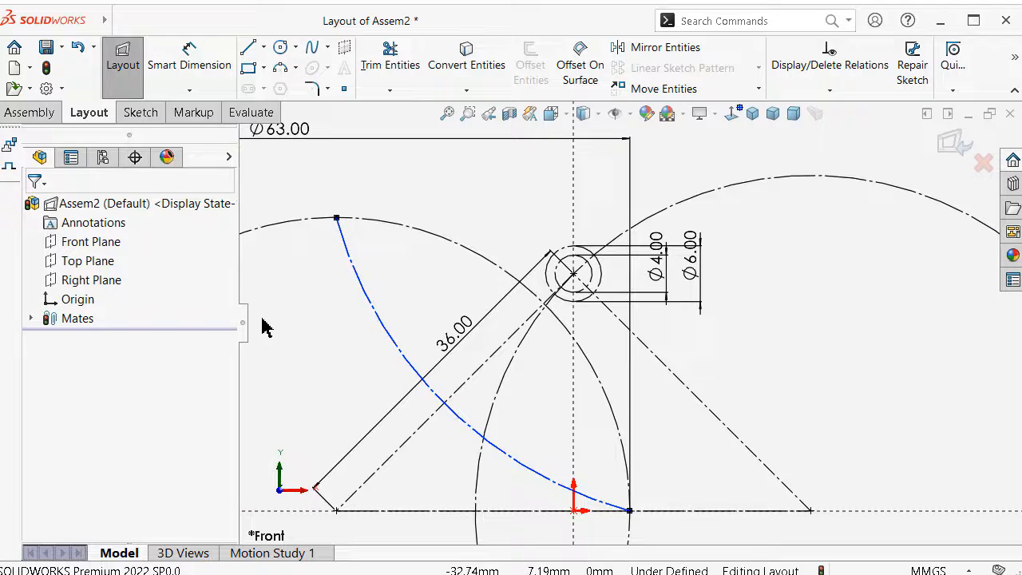
Add an Equal relation between the construction arc and the 63 mm circle.
click(391, 342)
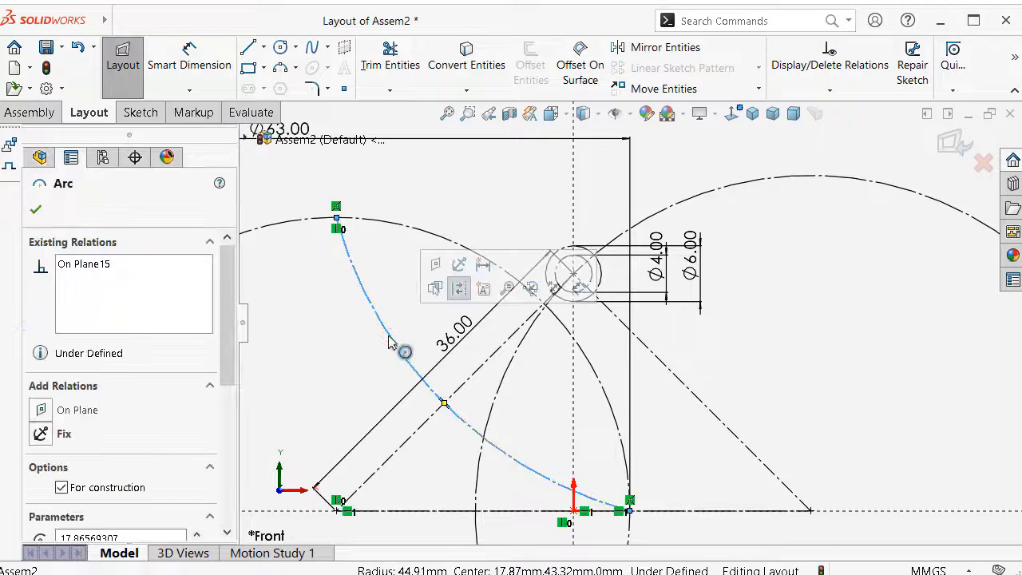
ctrl+click(406, 232)
click(544, 164)
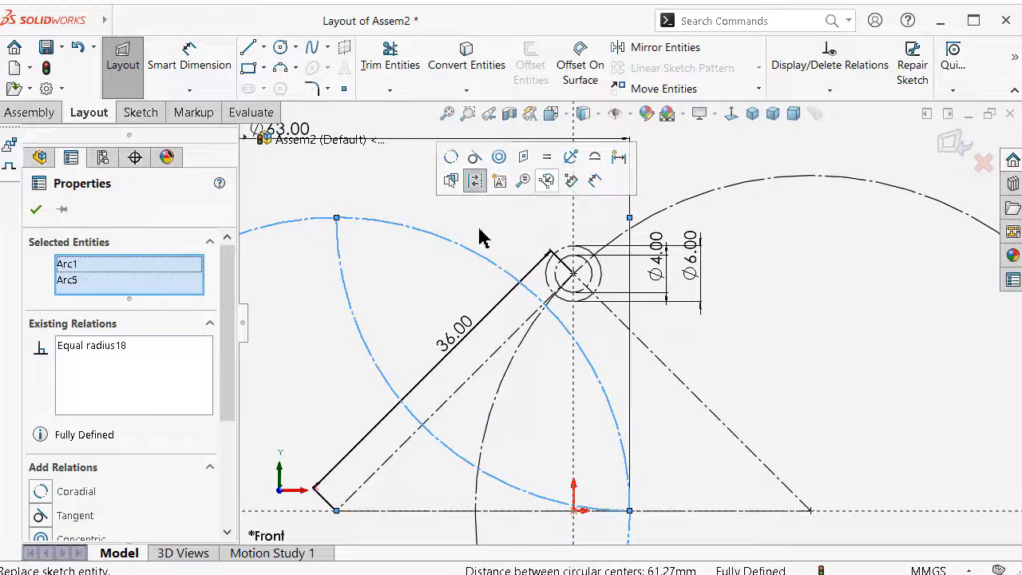
key(f)
click(406, 140)
scroll(572, 381, up, 2)
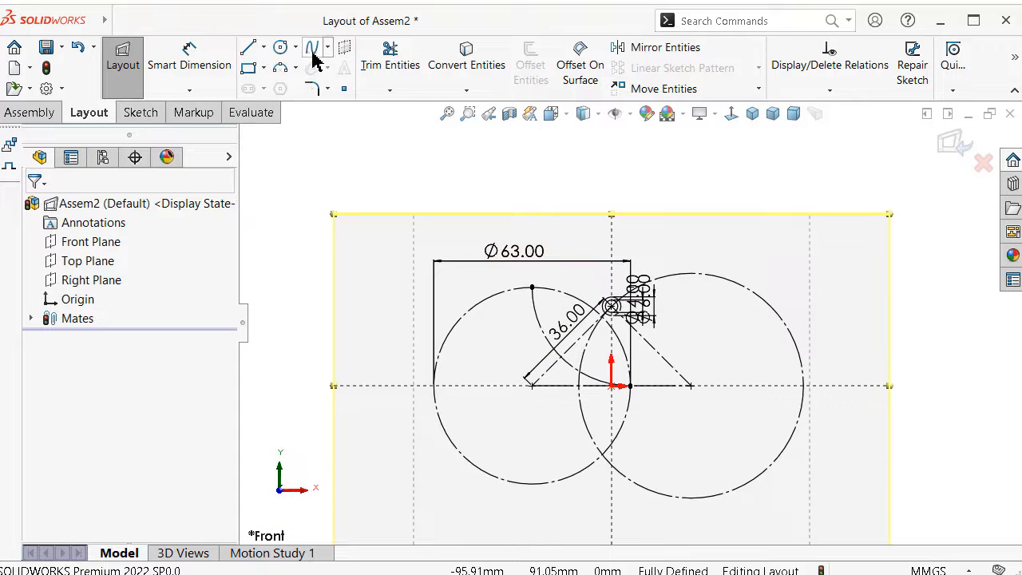
Draw a sloping centerline about 63 mm long across the 63 mm circle, from its upper-left edge to its lower-right edge.
key(s)
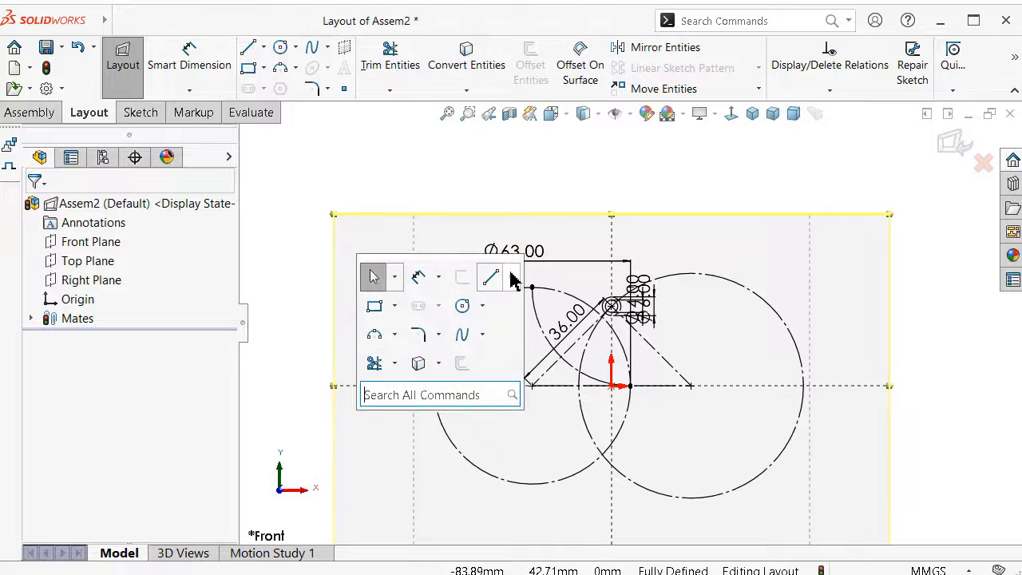
click(513, 280)
click(538, 322)
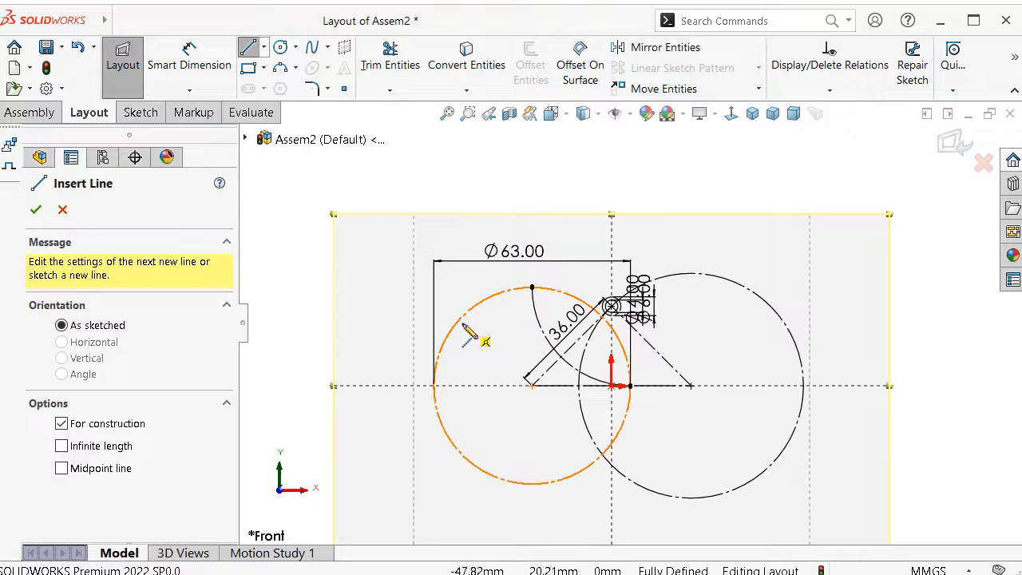
click(453, 328)
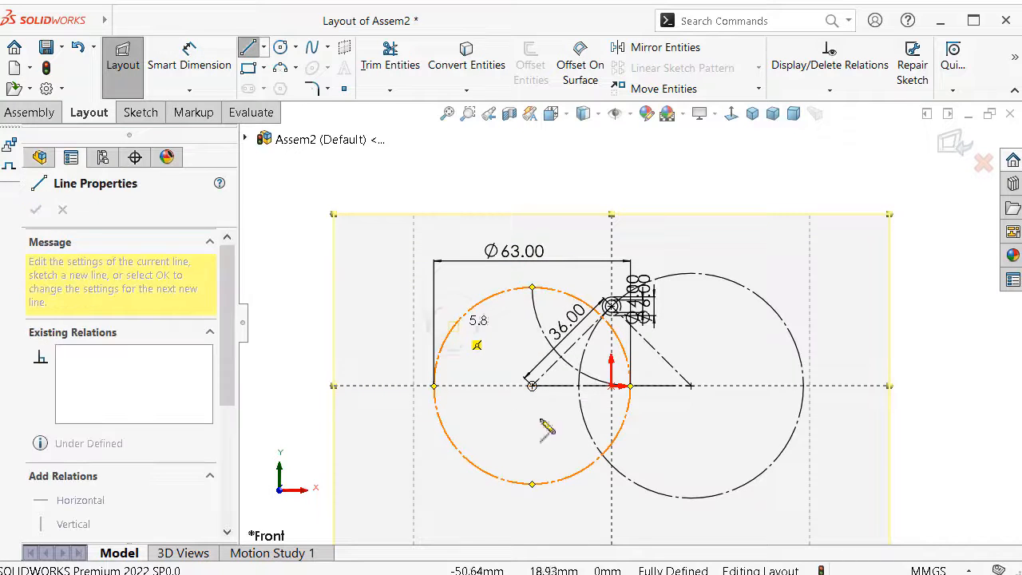
click(612, 444)
key(Escape)
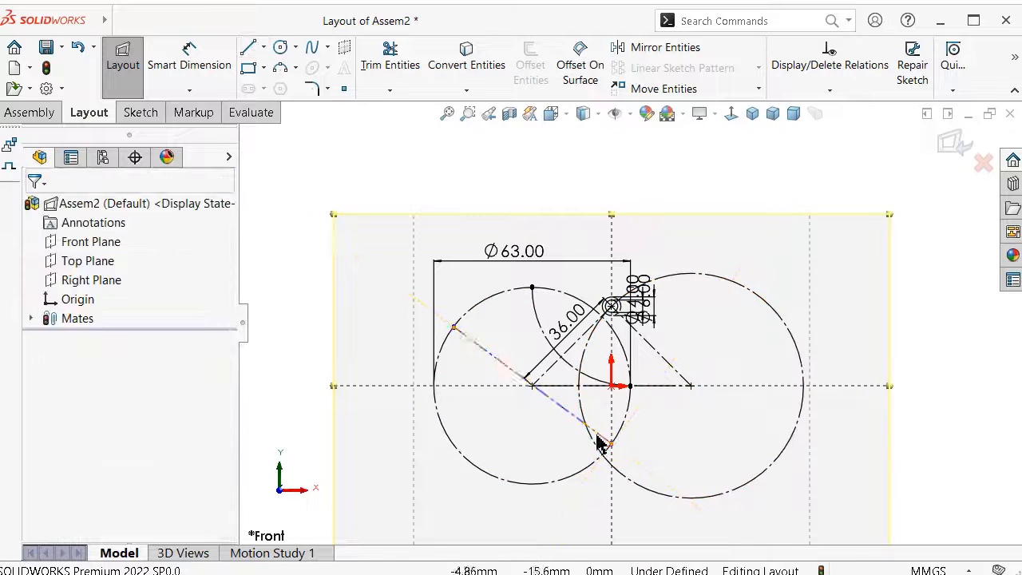
Add a Midpoint relation between the sloping centerline and the centre of the 63 mm circle.
scroll(537, 409, down, 3)
click(557, 399)
scroll(550, 390, down, 3)
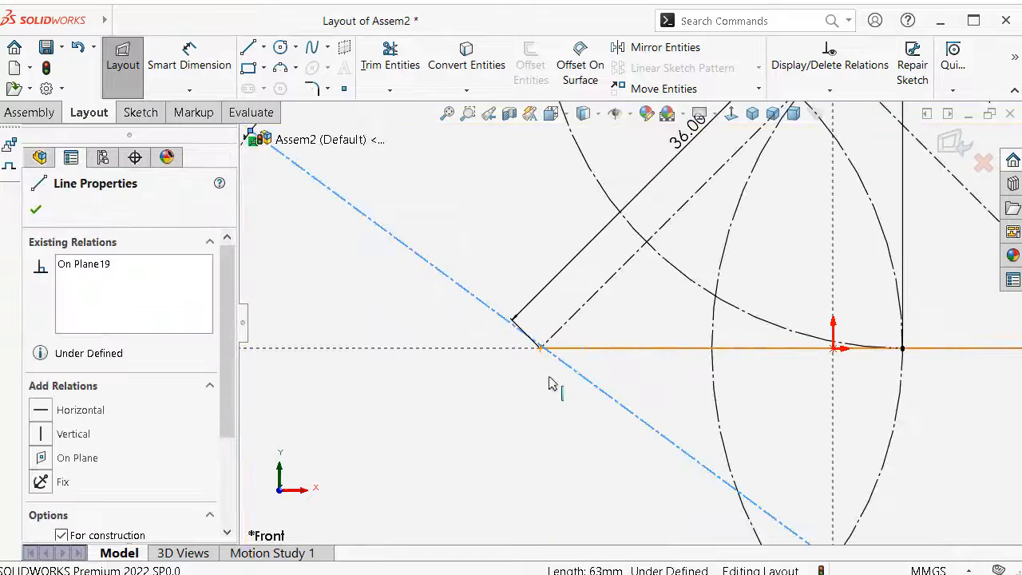
ctrl+click(540, 348)
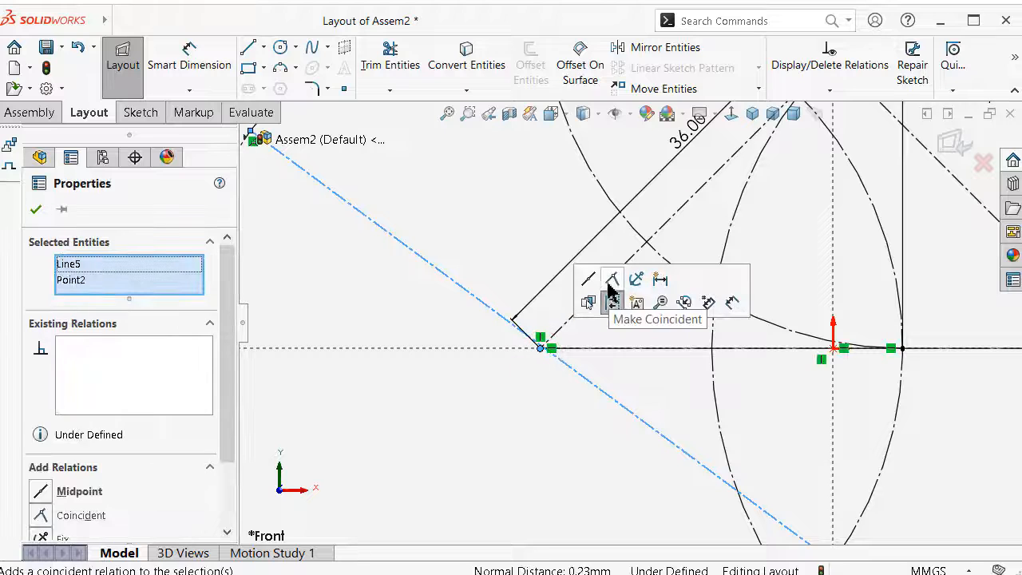
click(589, 280)
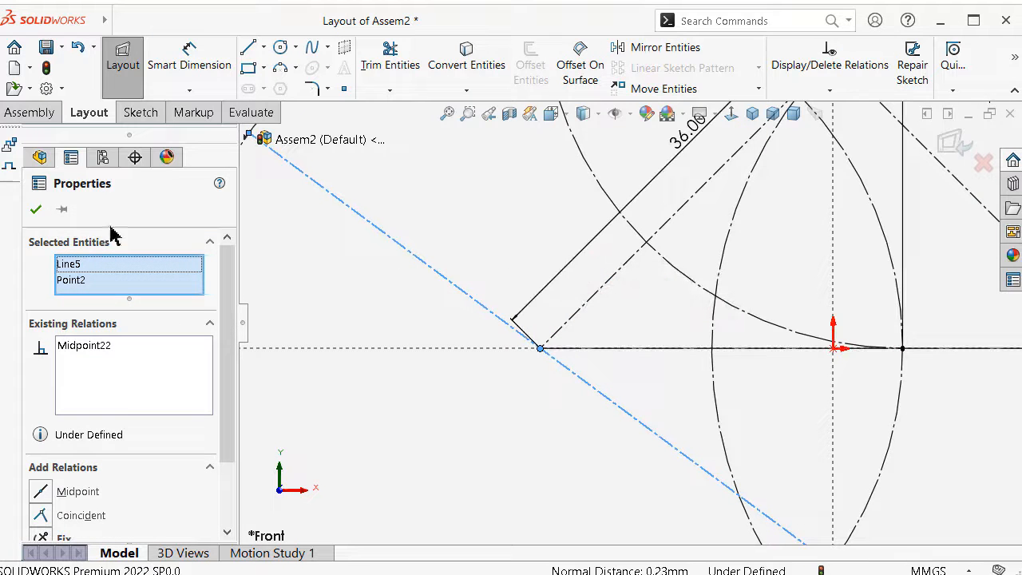
click(35, 209)
Make the sloping centerline perpendicular to the triangle's 36 mm left leg.
click(458, 289)
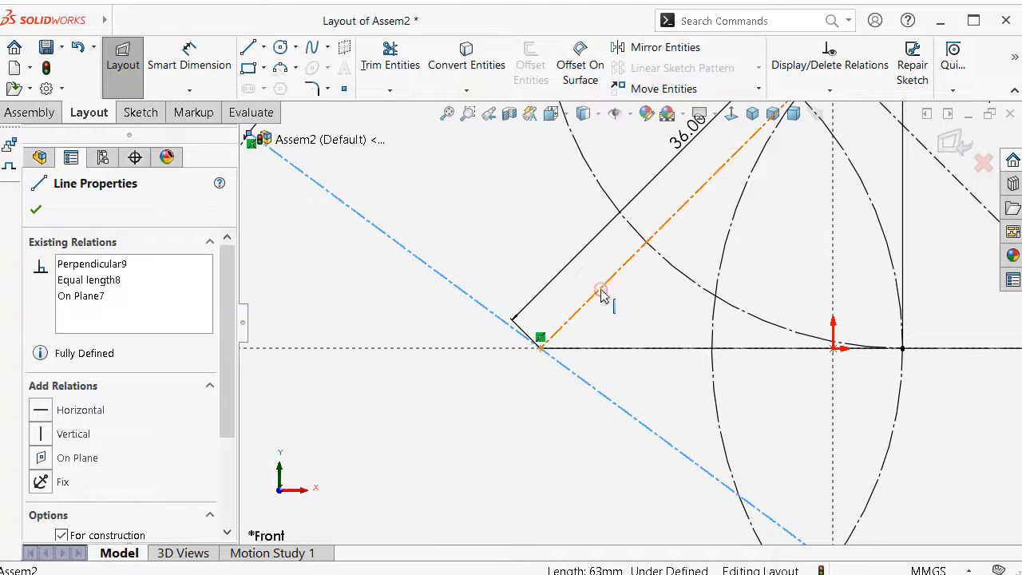
ctrl+click(599, 291)
click(720, 219)
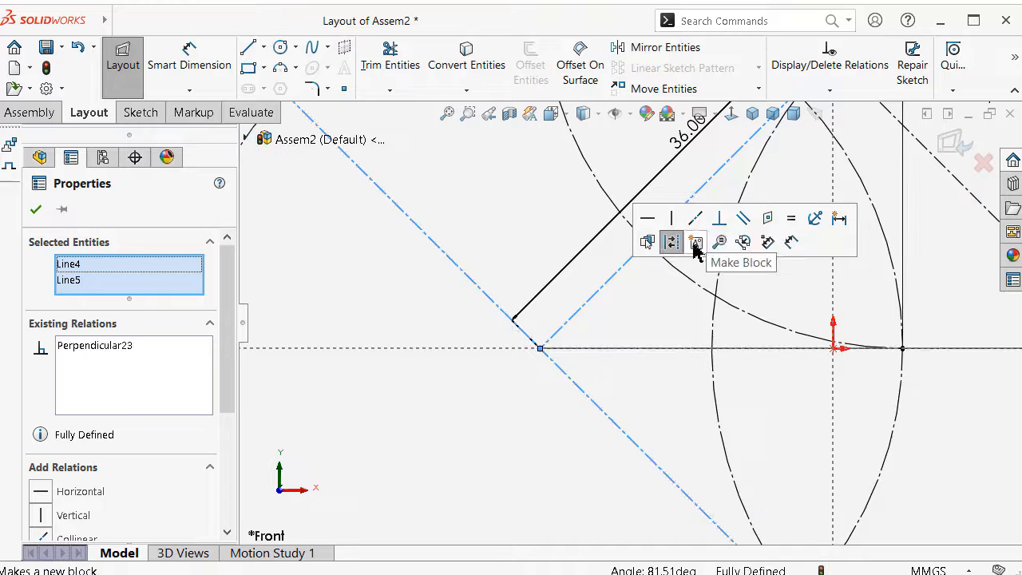
click(35, 209)
scroll(546, 448, up, 3)
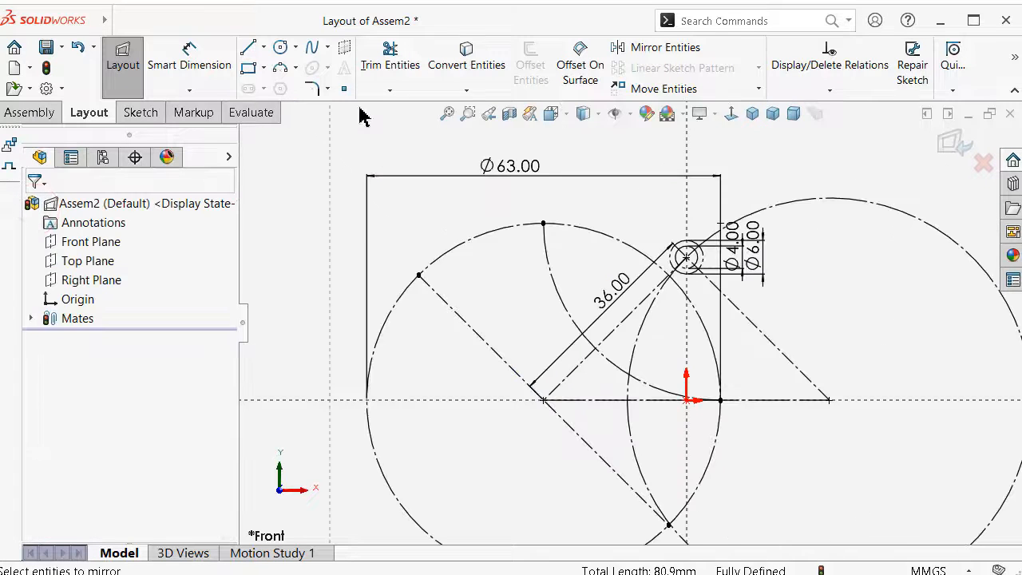
Draw a centerline tangent to the upper part of the 63 mm circle and the top of the 6 mm apex circle.
key(s)
click(535, 162)
click(542, 195)
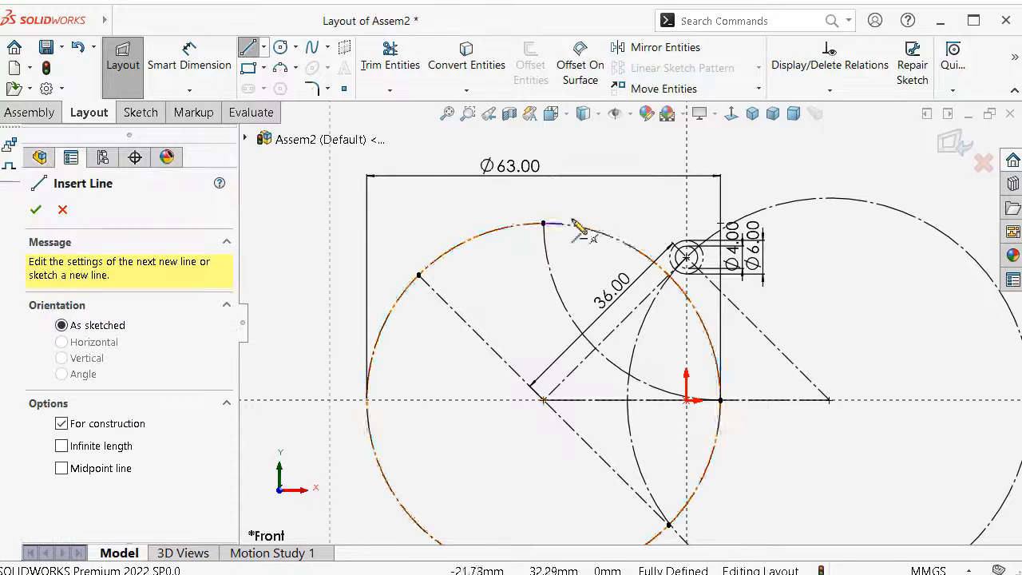
scroll(729, 274, up, 4)
click(403, 250)
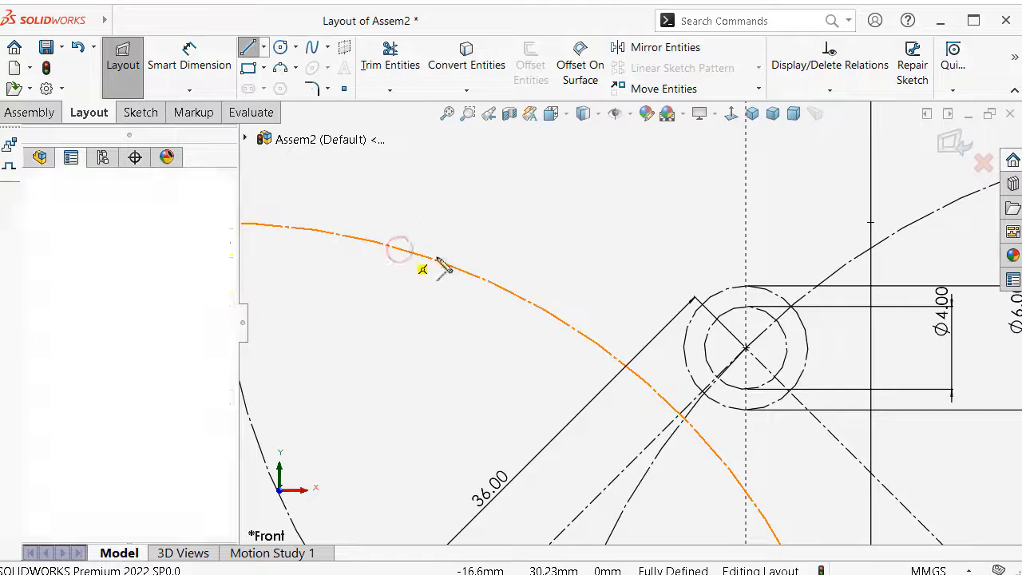
click(733, 291)
key(Escape)
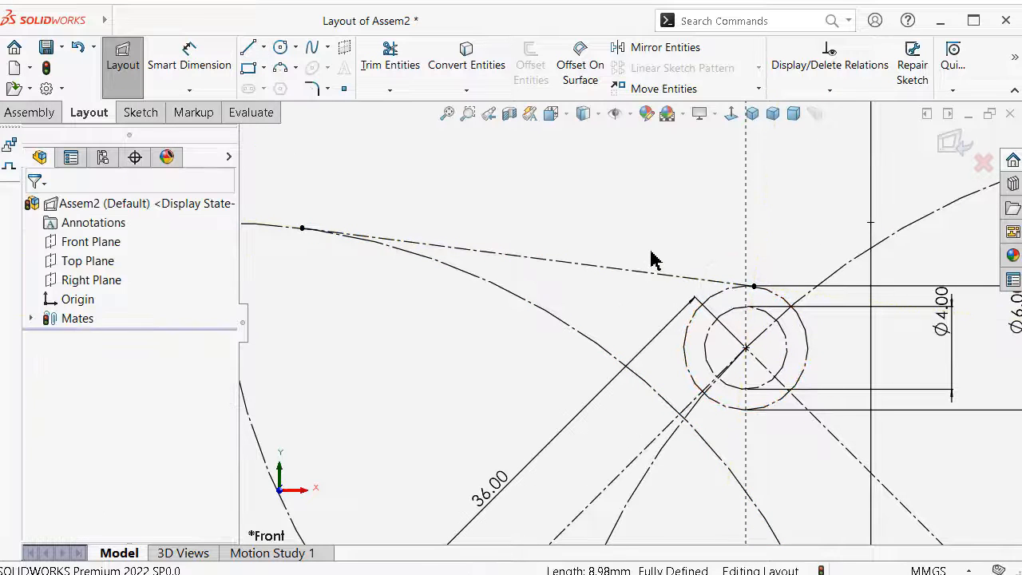
Draw a second centerline tangent to the right side of the 6 mm apex circle and the right side of the 63 mm circle.
key(s)
click(811, 265)
click(822, 311)
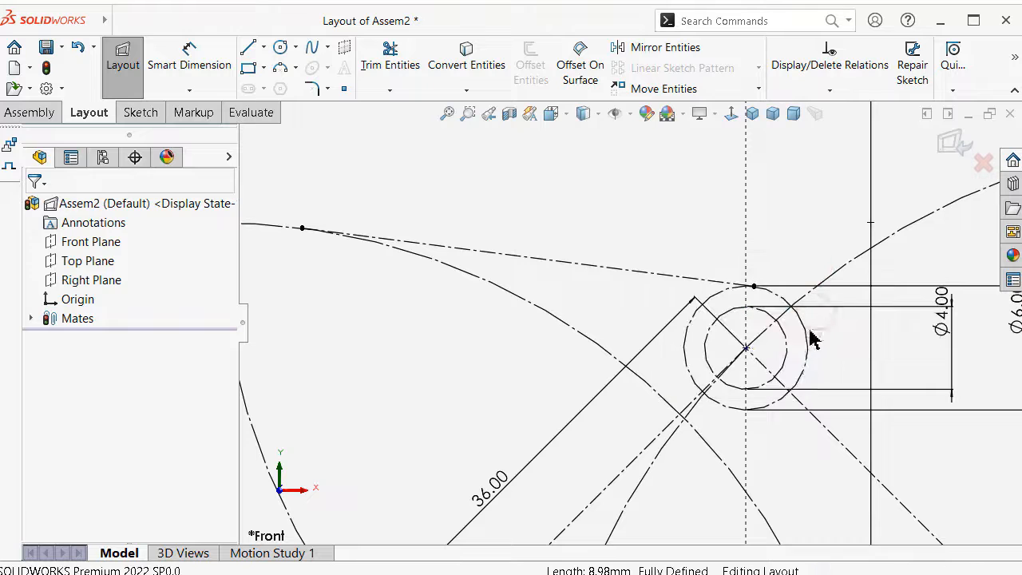
click(807, 366)
scroll(809, 444, up, 5)
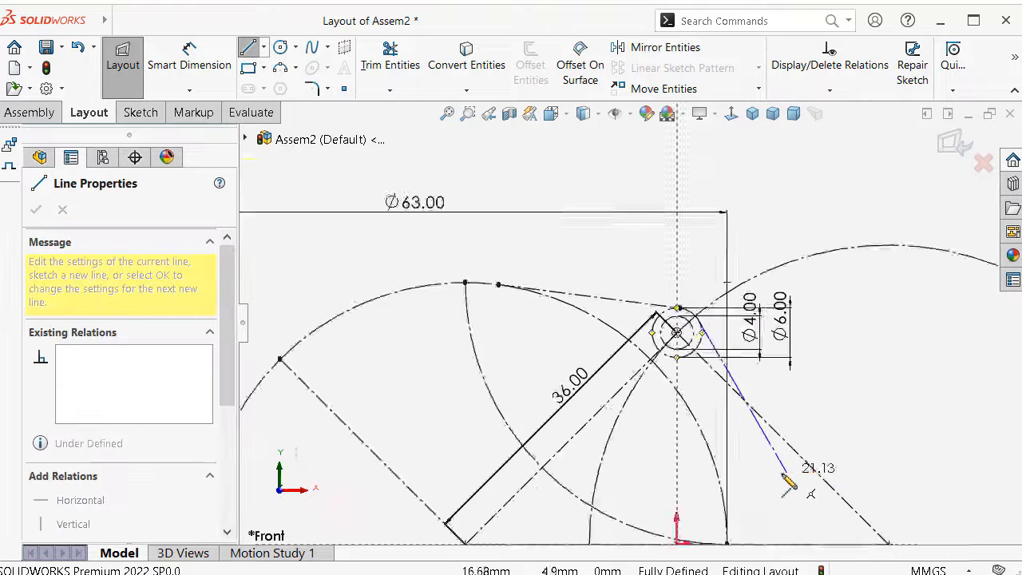
scroll(699, 441, down, 5)
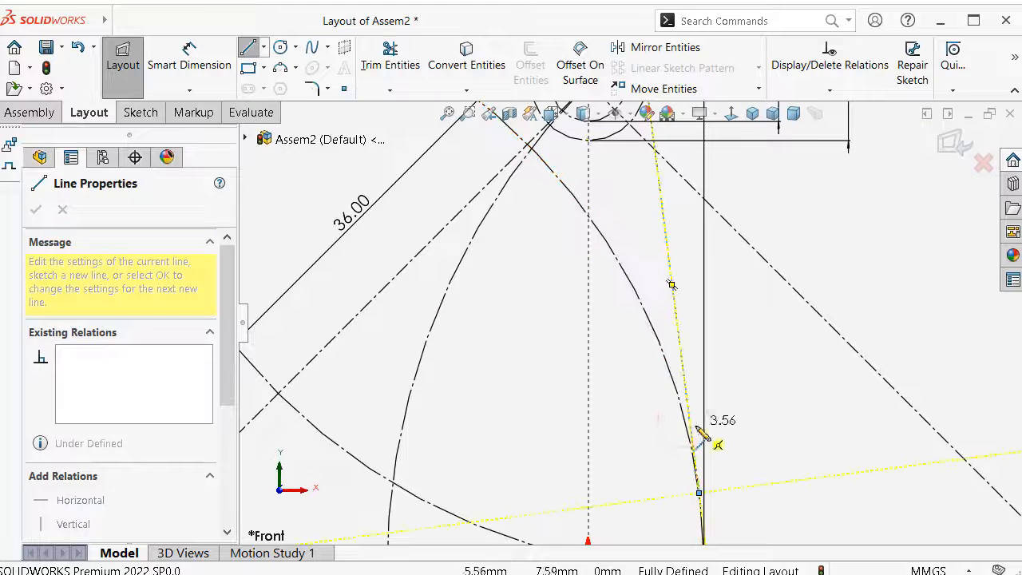
key(Escape)
scroll(692, 381, up, 6)
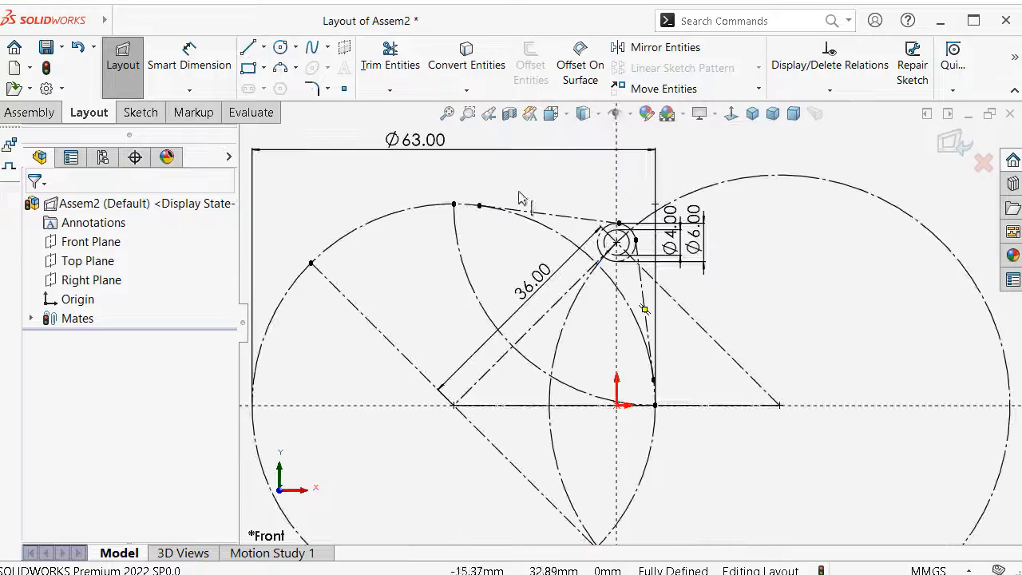
Mirror the two tangent centerlines, the 6 mm and 4 mm apex circles and the inner arc about the sloping centerline through the 63 mm circle's centre.
click(711, 49)
scroll(513, 346, down, 3)
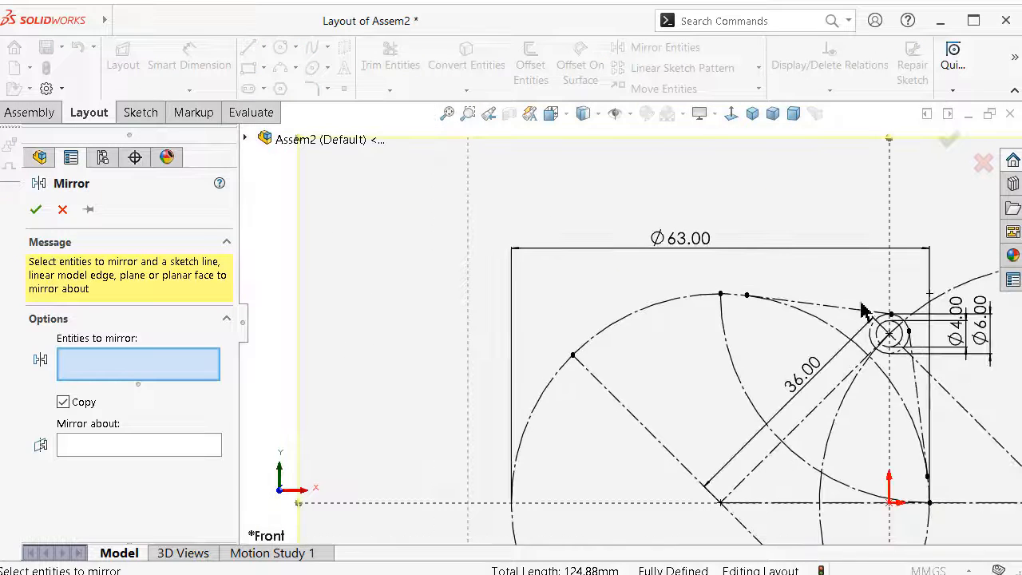
scroll(887, 320, down, 4)
click(710, 304)
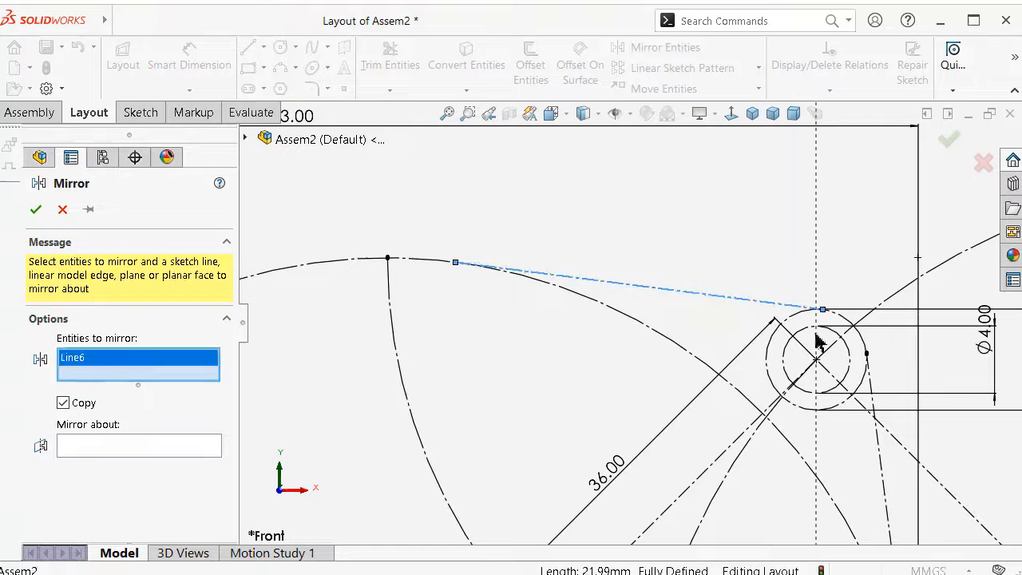
click(797, 318)
click(802, 338)
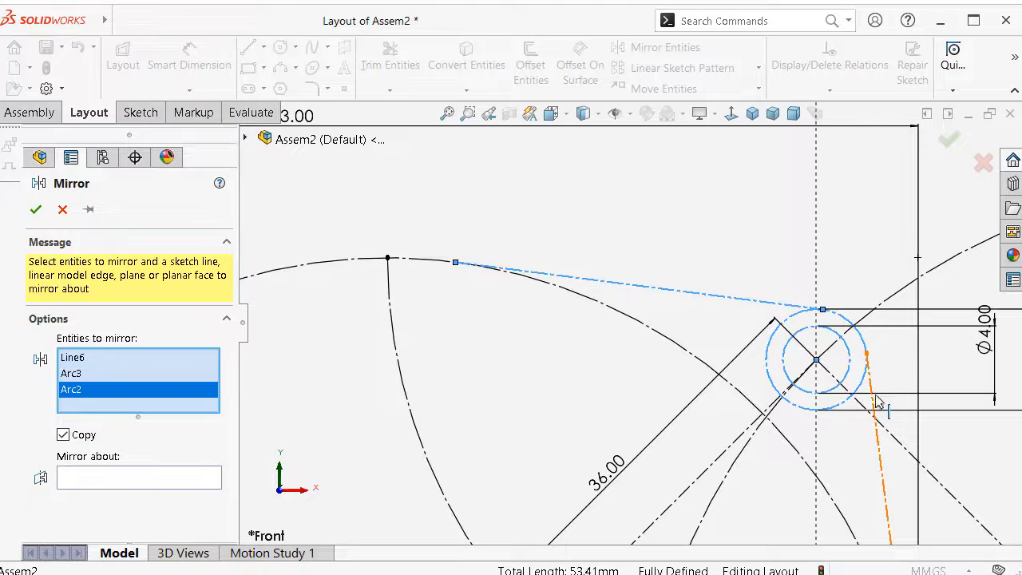
click(878, 397)
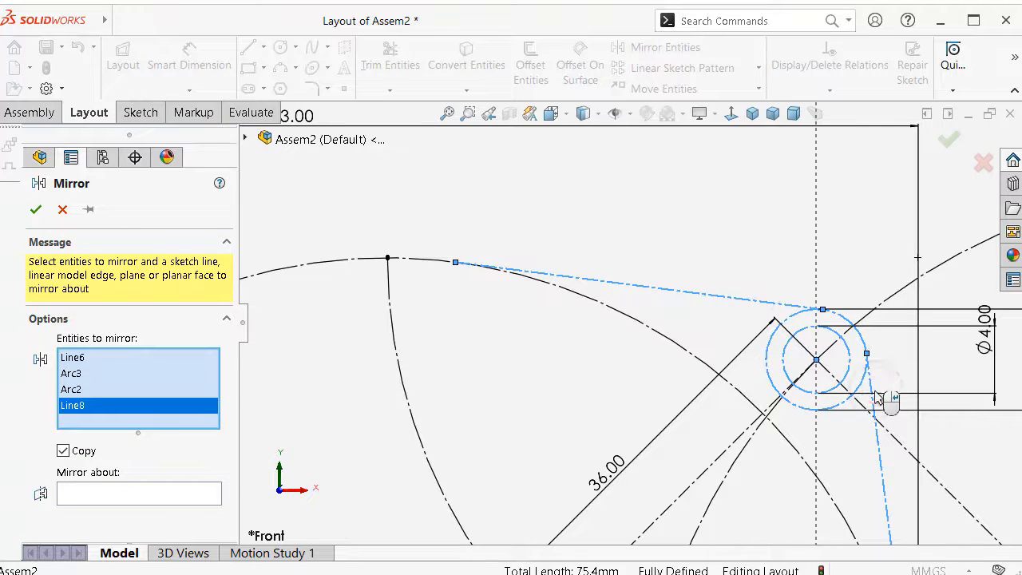
click(404, 376)
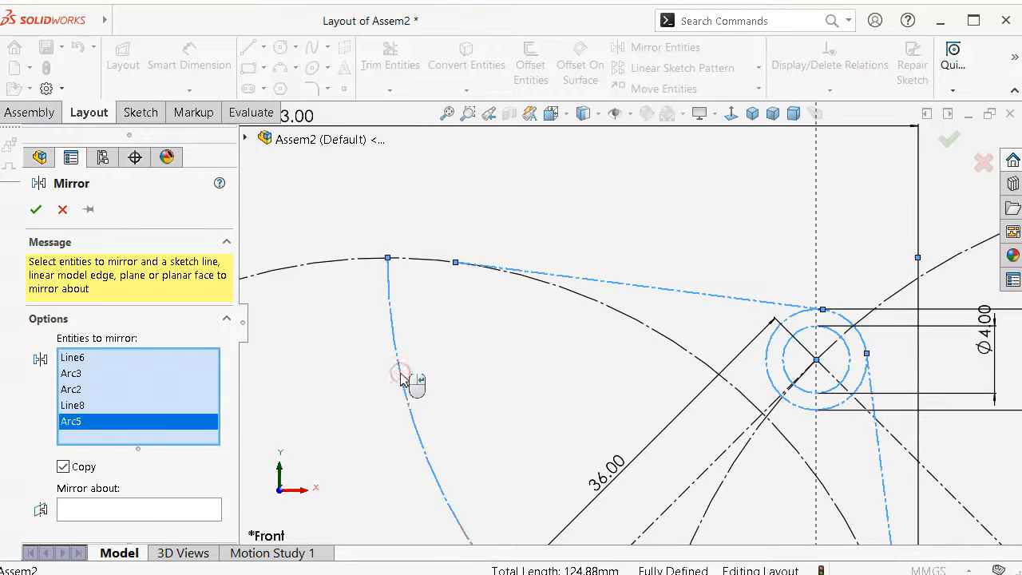
click(152, 510)
scroll(483, 439, up, 3)
click(474, 453)
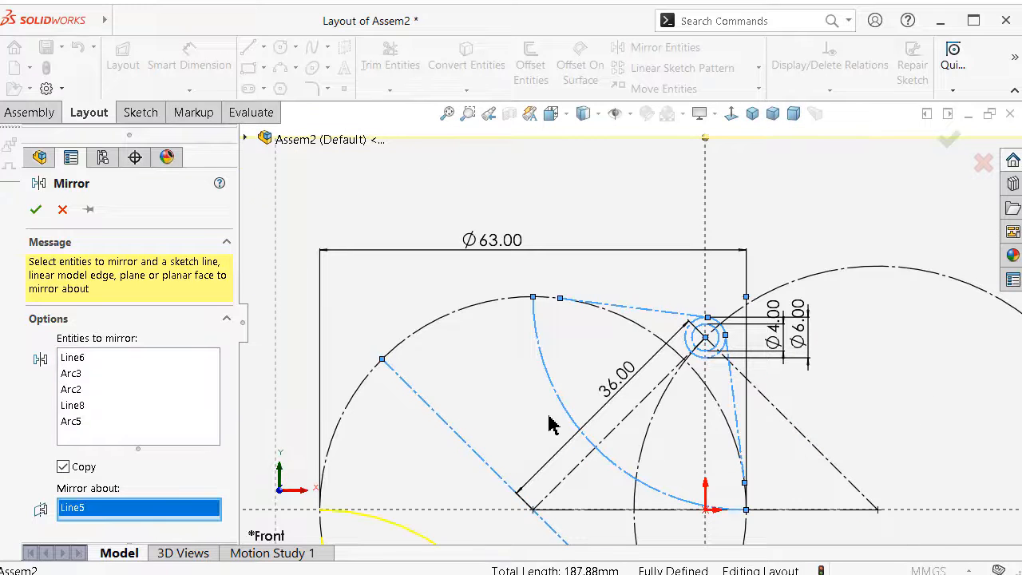
scroll(547, 424, up, 3)
click(33, 211)
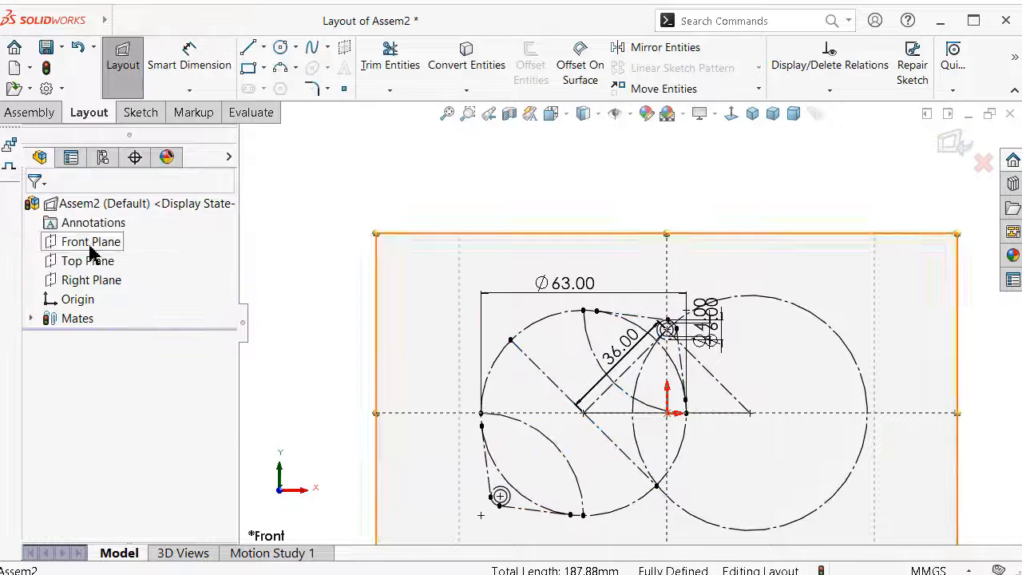
Exit the layout sketch and insert a new part into the assembly.
scroll(750, 389, down, 1)
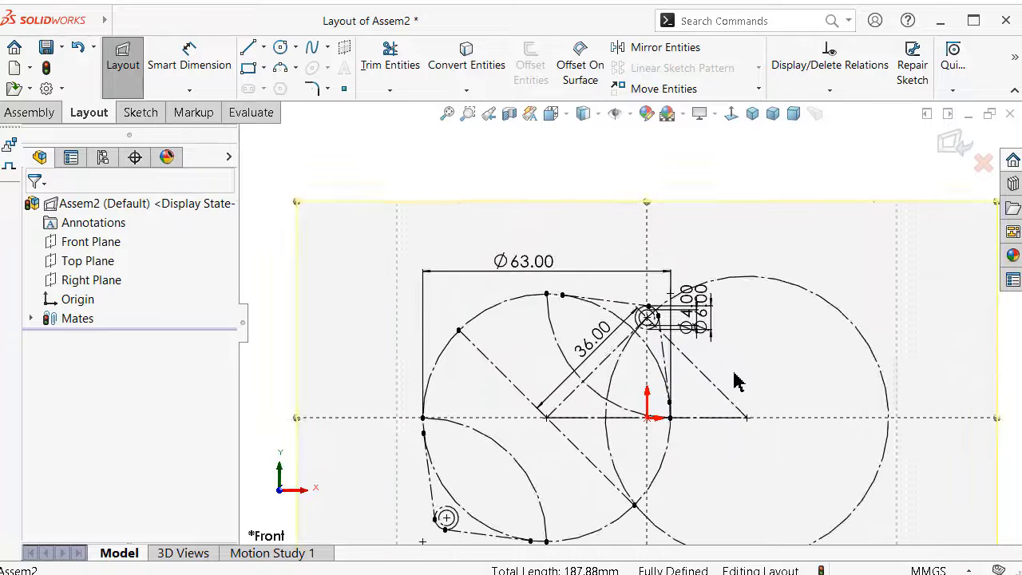
click(950, 143)
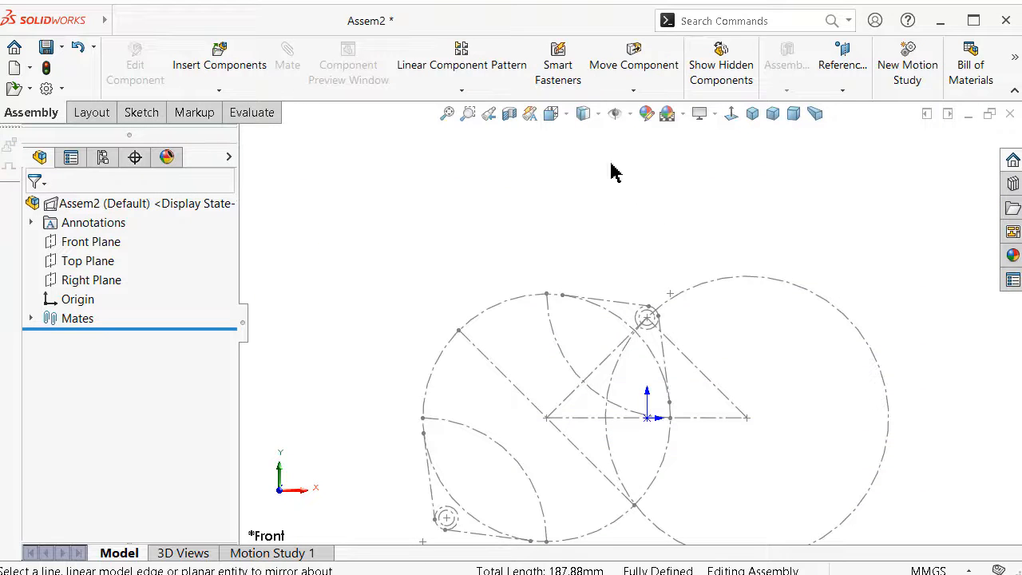
click(218, 89)
click(228, 128)
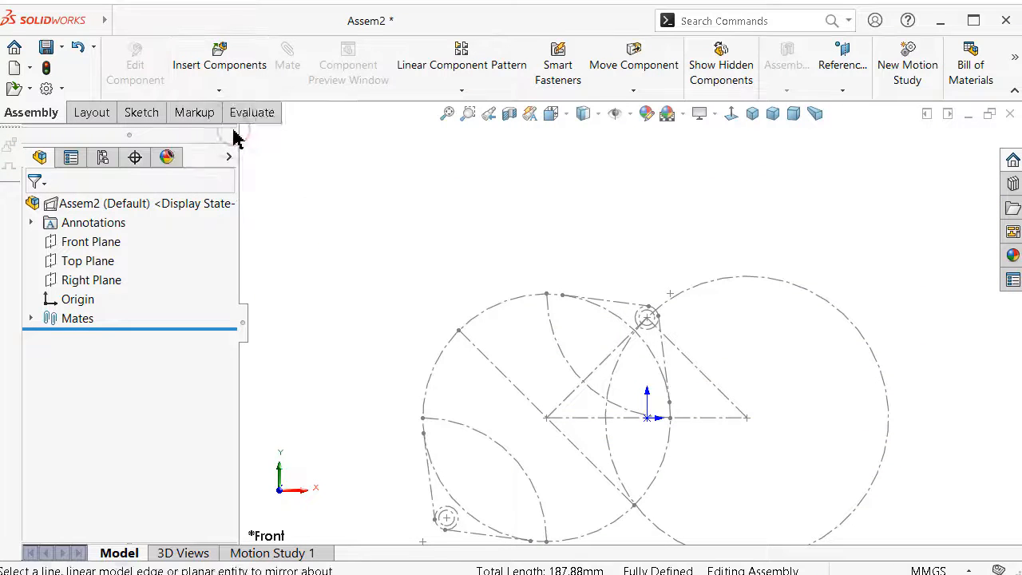
click(616, 489)
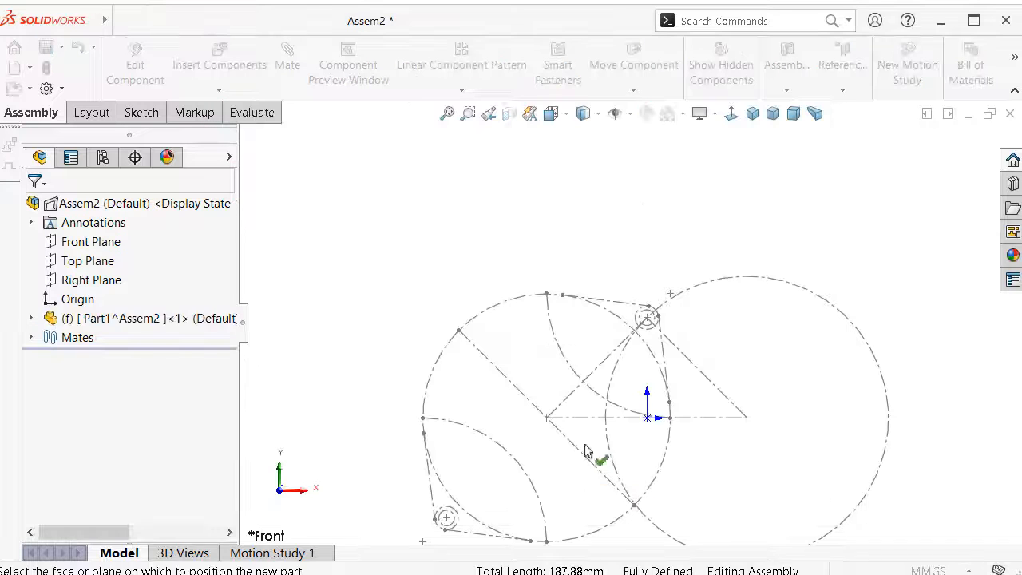
Save the assembly as 2pins__4-slots_drive and start editing its new part in context.
click(151, 320)
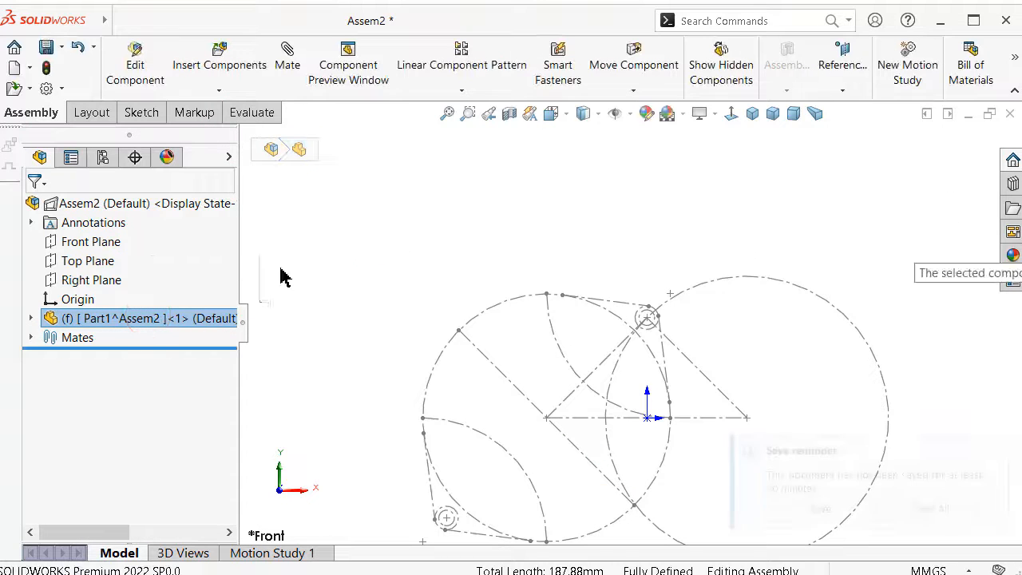
drag(224, 302, 502, 262)
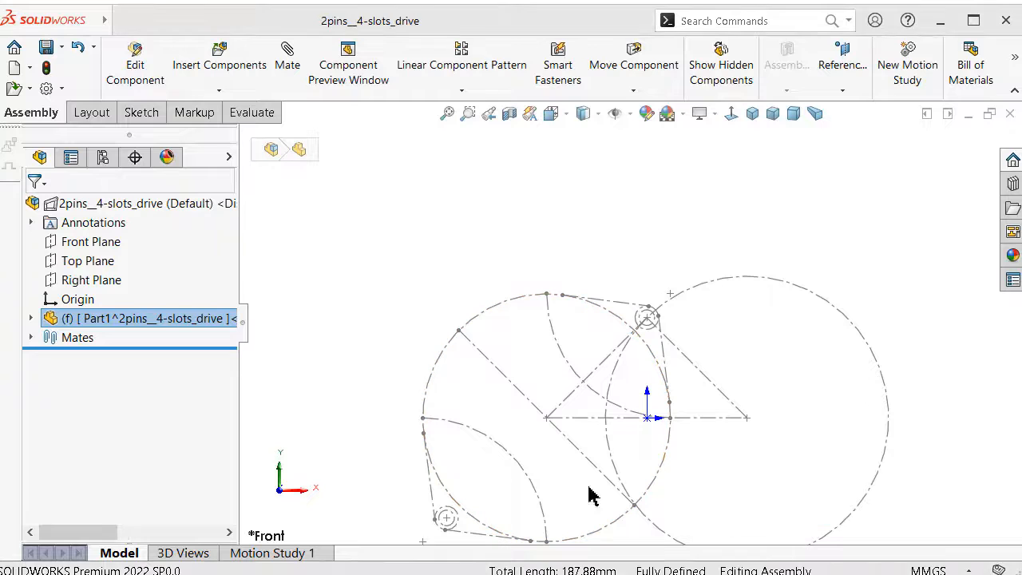
click(145, 319)
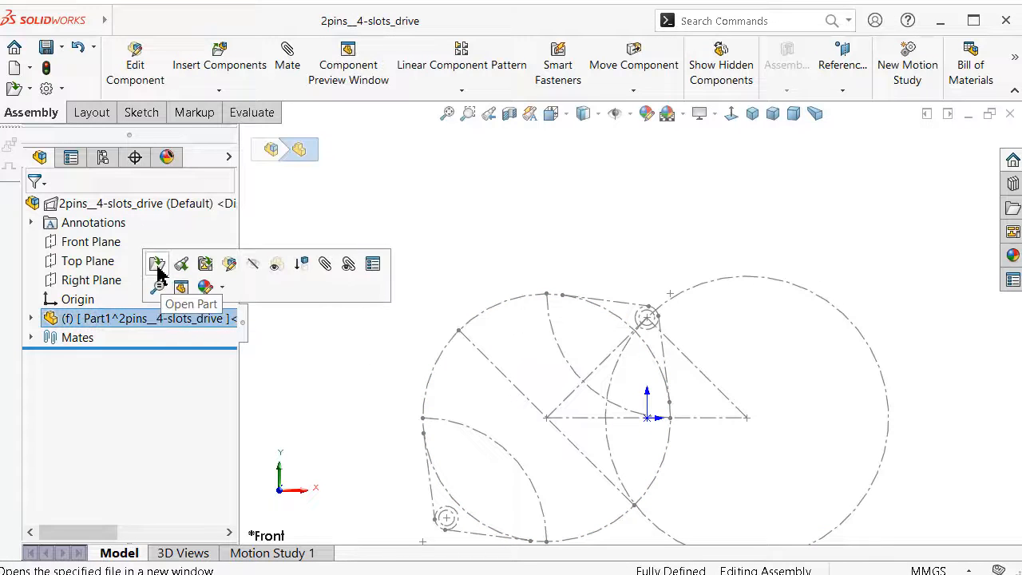
click(231, 264)
Start a new sketch on the Front plane of the part being edited.
scroll(618, 463, up, 2)
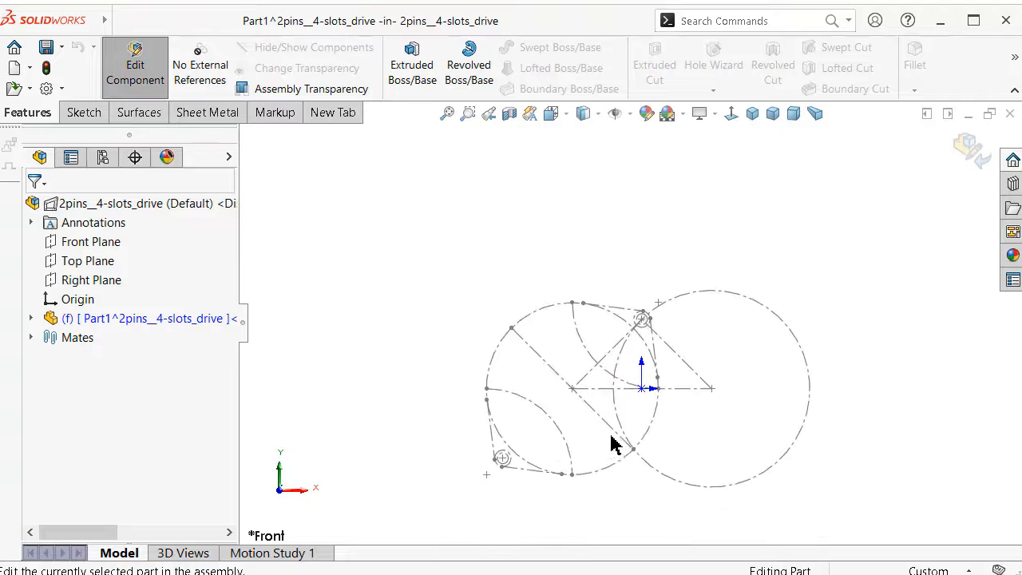
scroll(595, 399, down, 4)
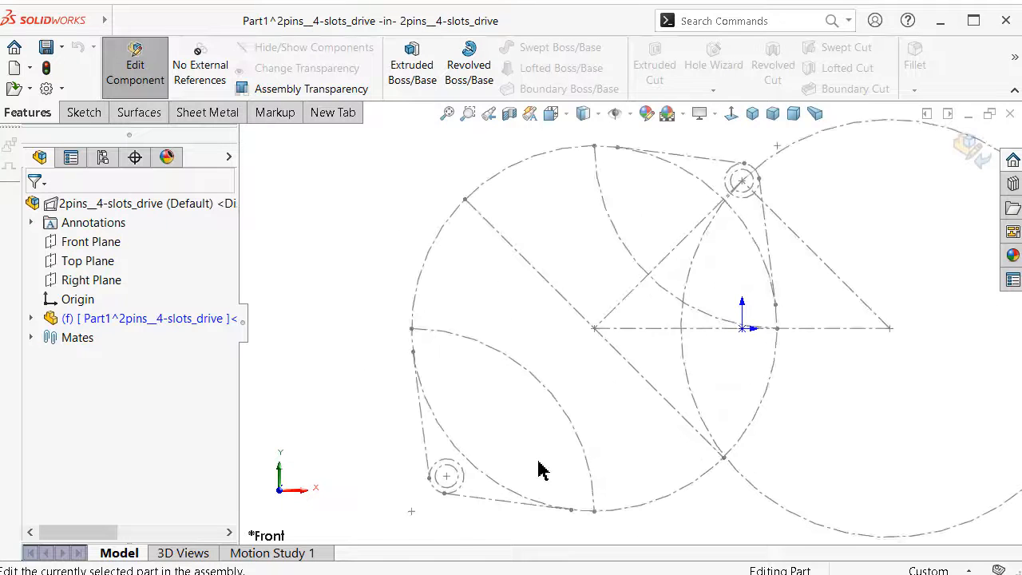
middle_drag(540, 470, 533, 457)
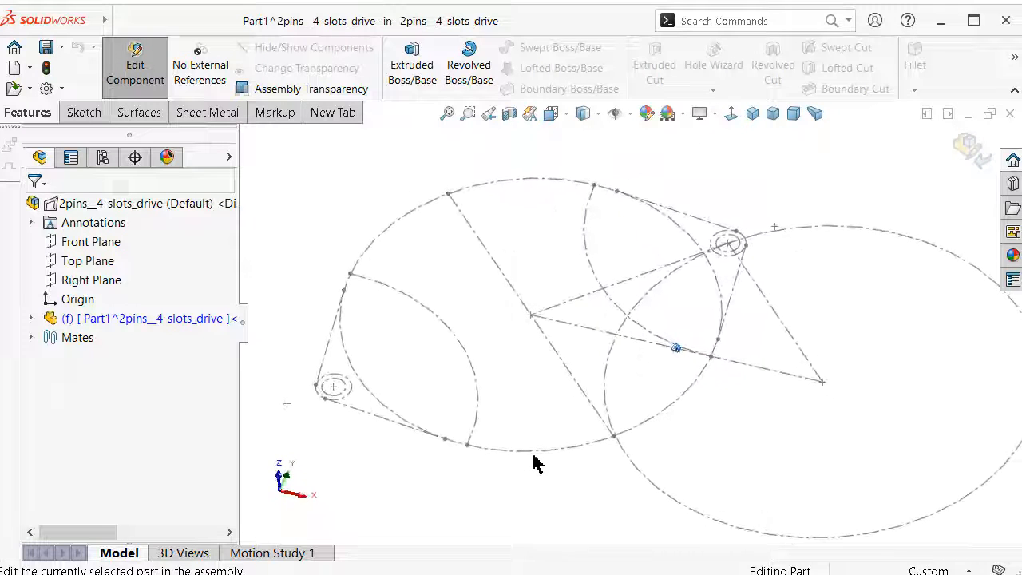
click(30, 317)
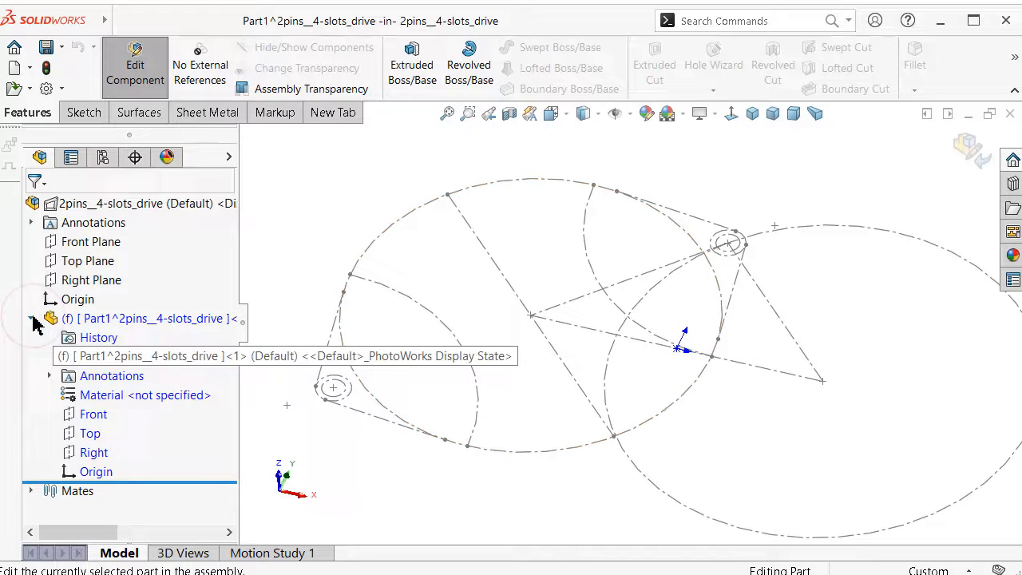
click(91, 414)
click(109, 387)
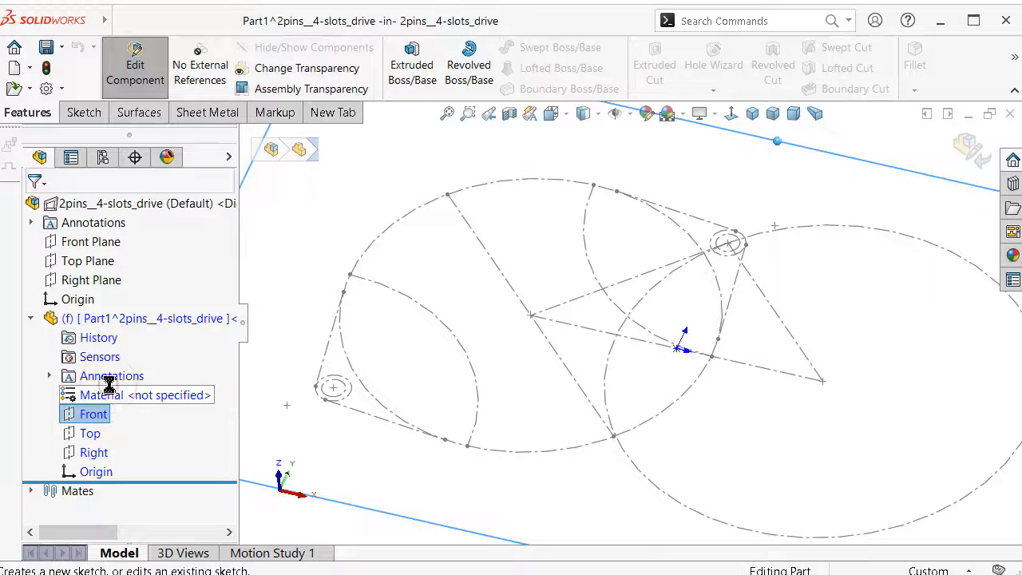
Convert the 63 mm circle, both inner arcs, both pairs of small circles and their tangent lines from the layout into the part sketch.
click(429, 213)
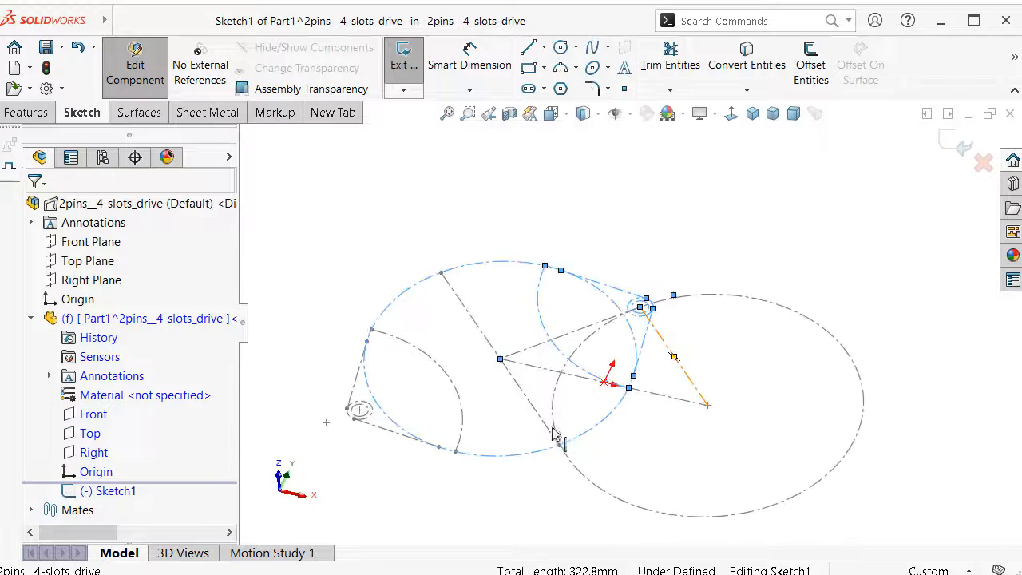
scroll(510, 422, down, 3)
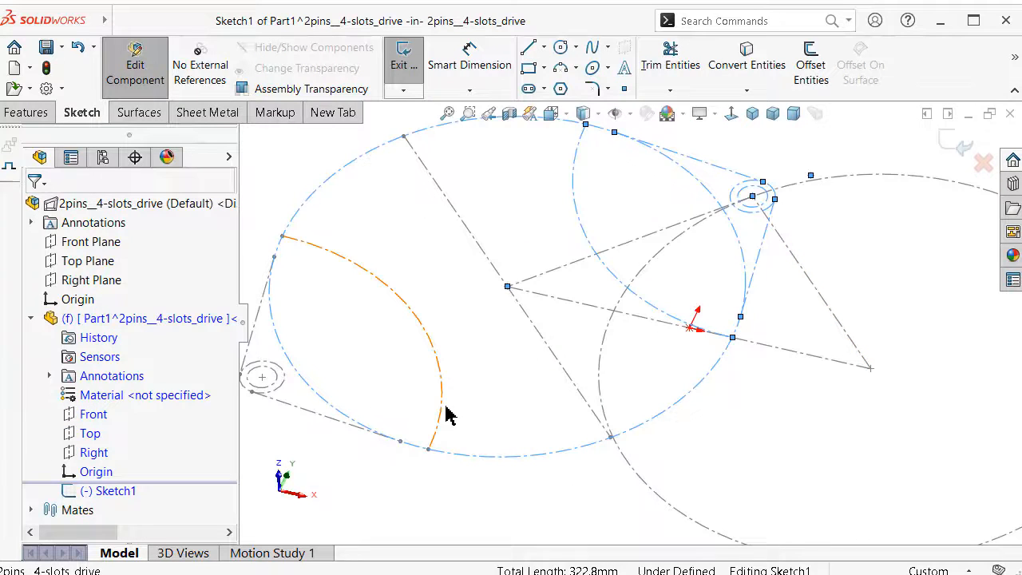
scroll(291, 397, down, 3)
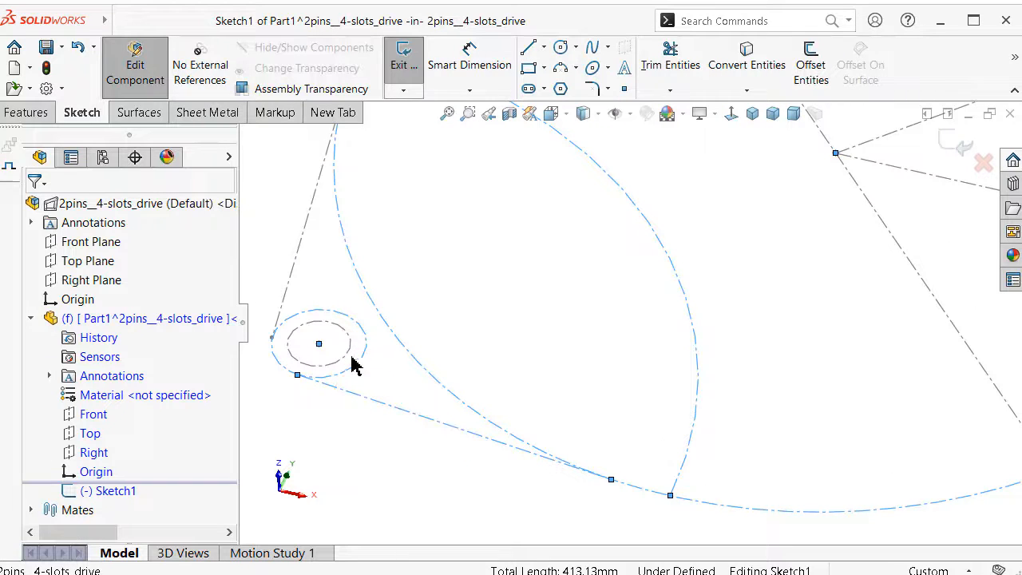
ctrl+click(348, 358)
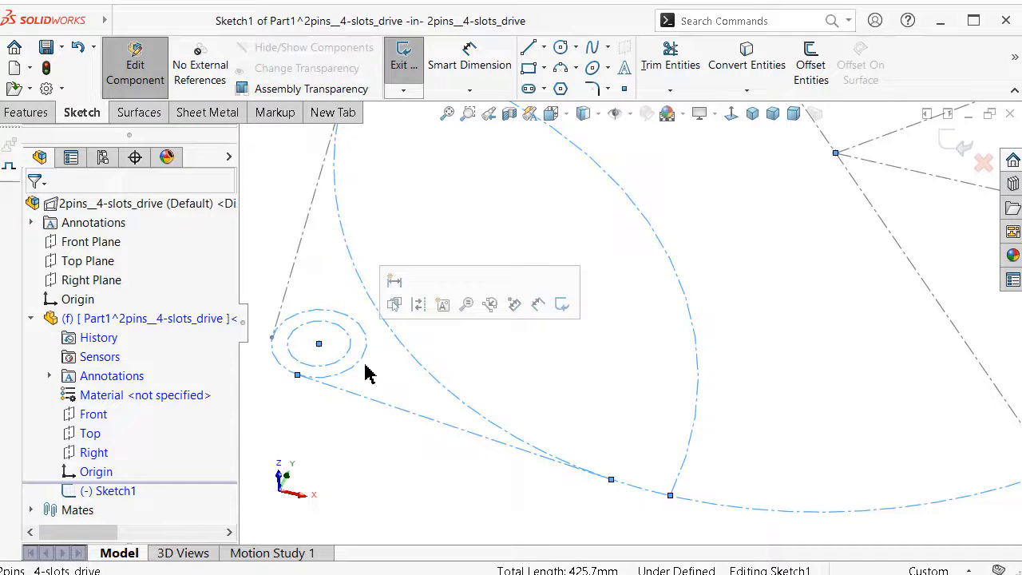
ctrl+click(293, 281)
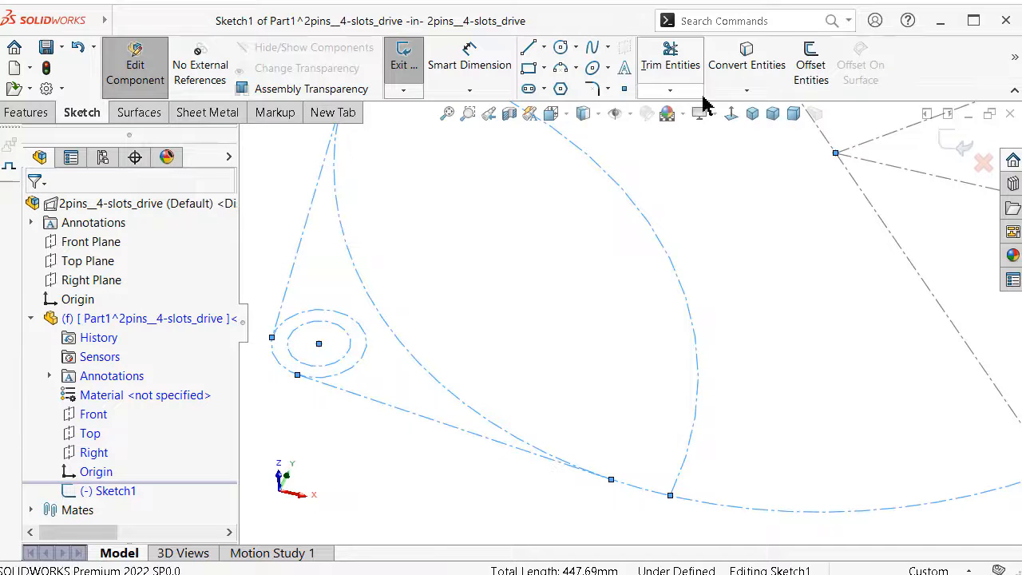
click(746, 60)
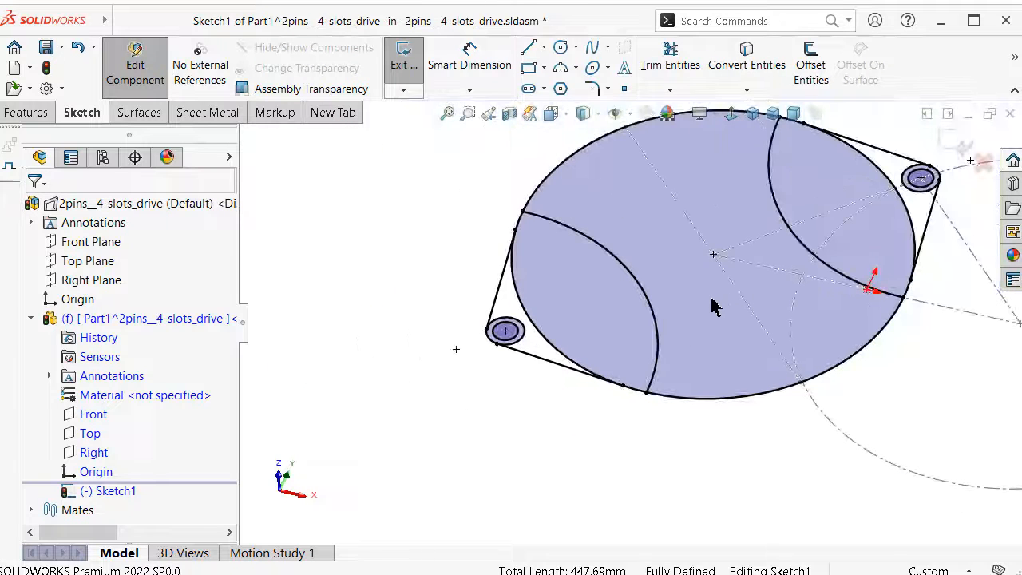
Start a blind boss extrusion of the converted sketch with a depth of 2 mm.
click(32, 116)
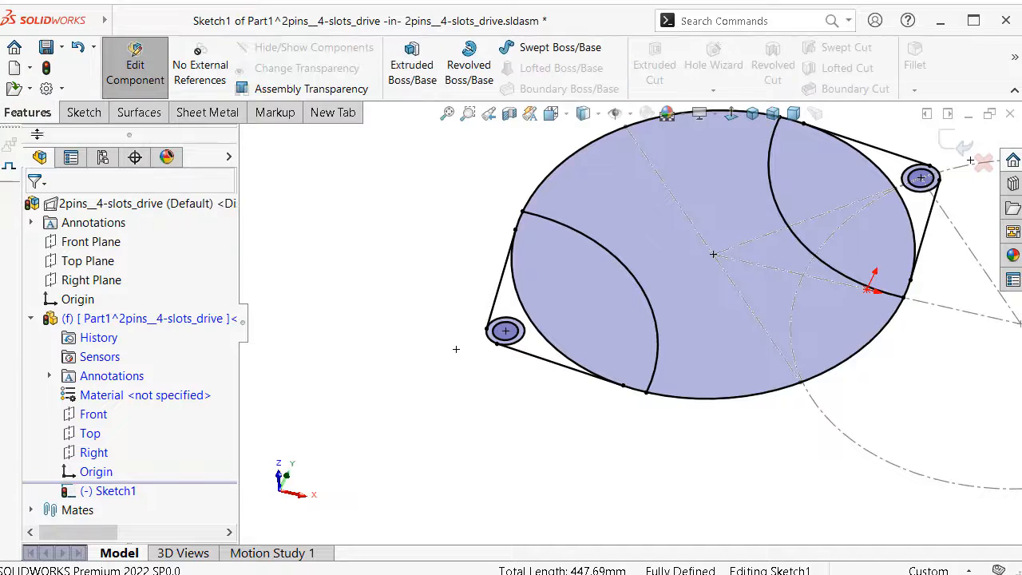
click(411, 71)
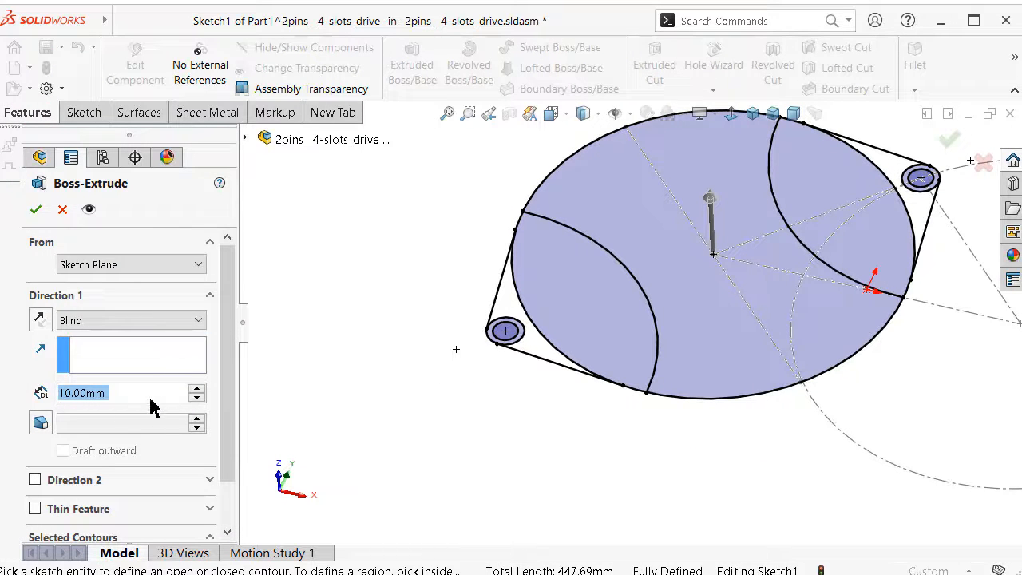
text(2)
key(Return)
click(563, 356)
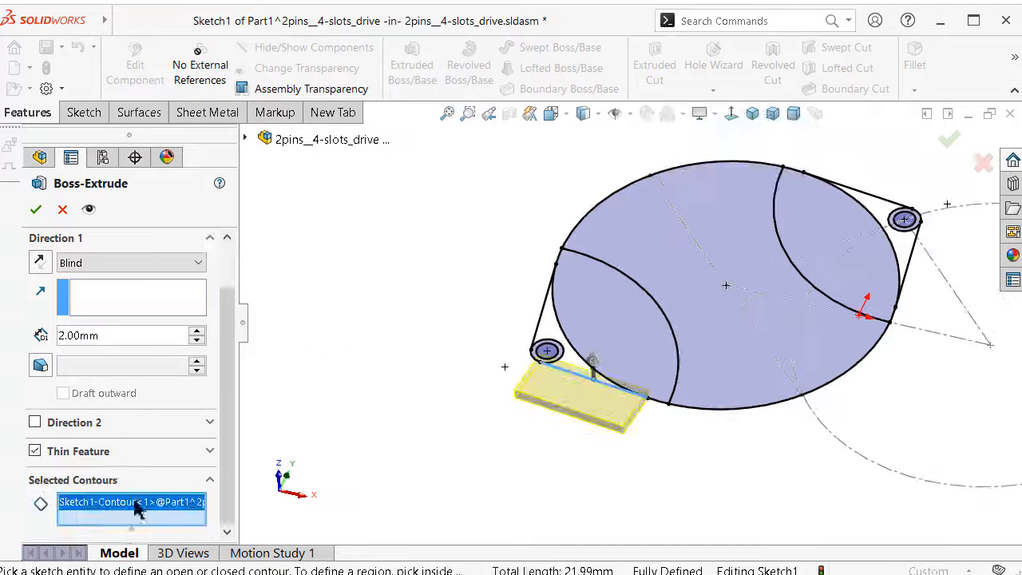
click(34, 452)
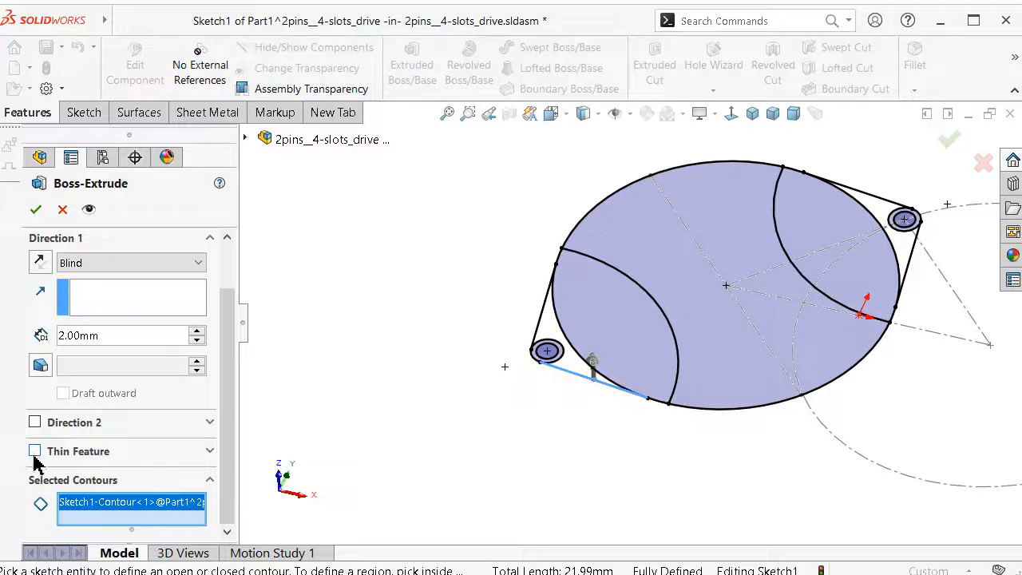
right_click(130, 521)
click(171, 525)
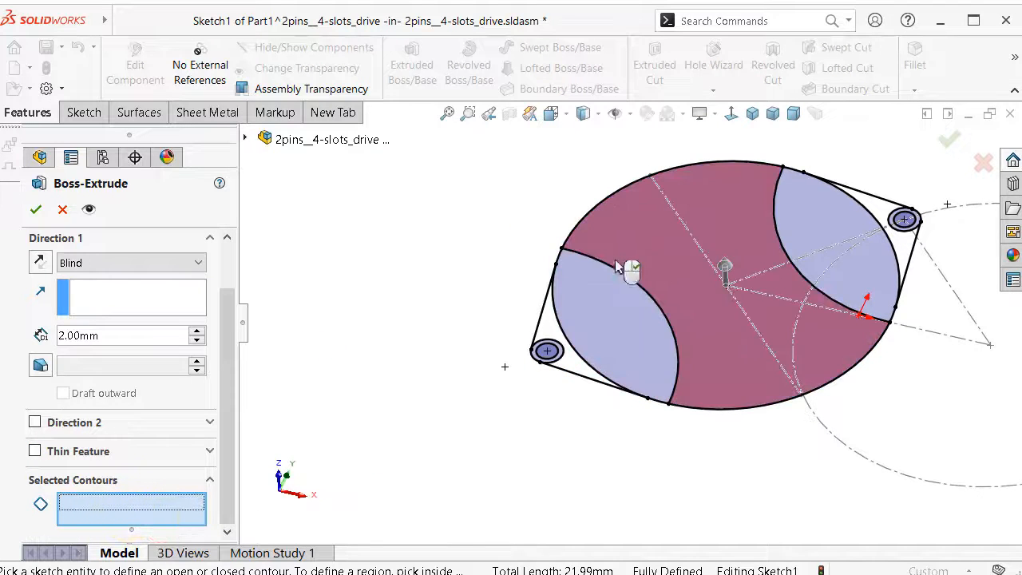
Select the 63 mm disc and the lower-left ear's web and ring regions for the extrusion, leaving the 4 mm hole open, and reverse its direction.
click(588, 222)
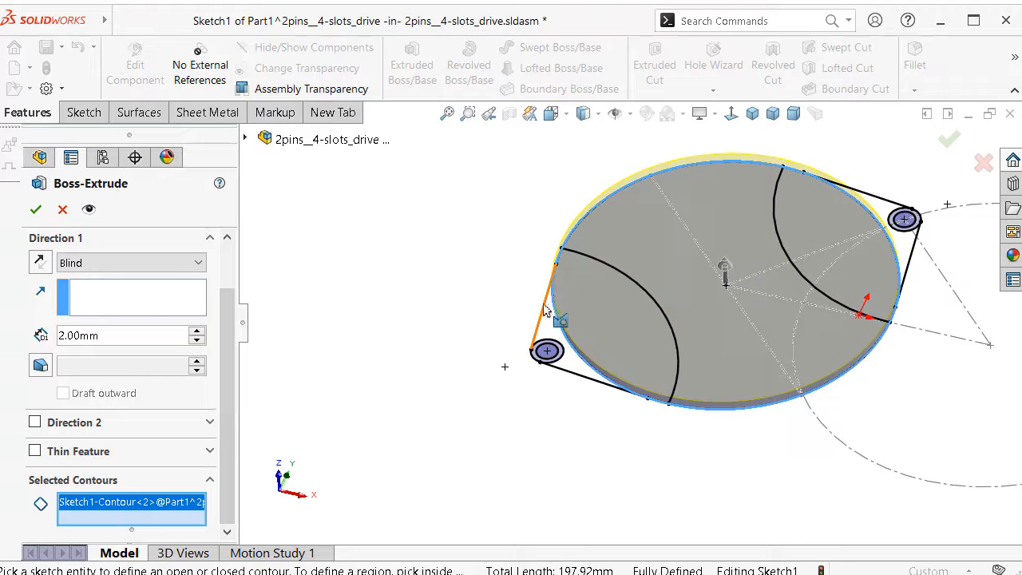
click(39, 265)
scroll(547, 383, down, 5)
click(523, 356)
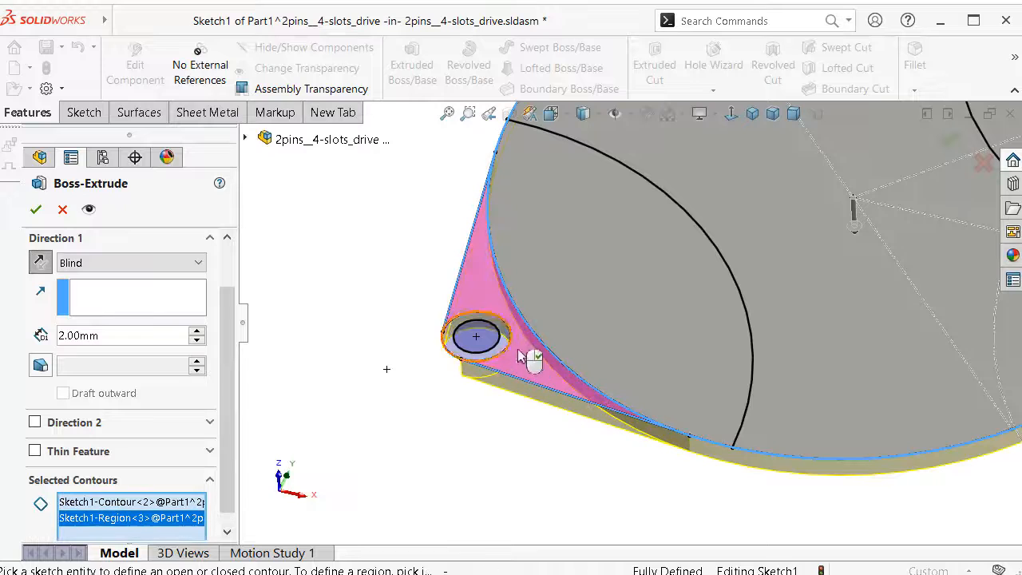
scroll(519, 353, down, 3)
click(540, 330)
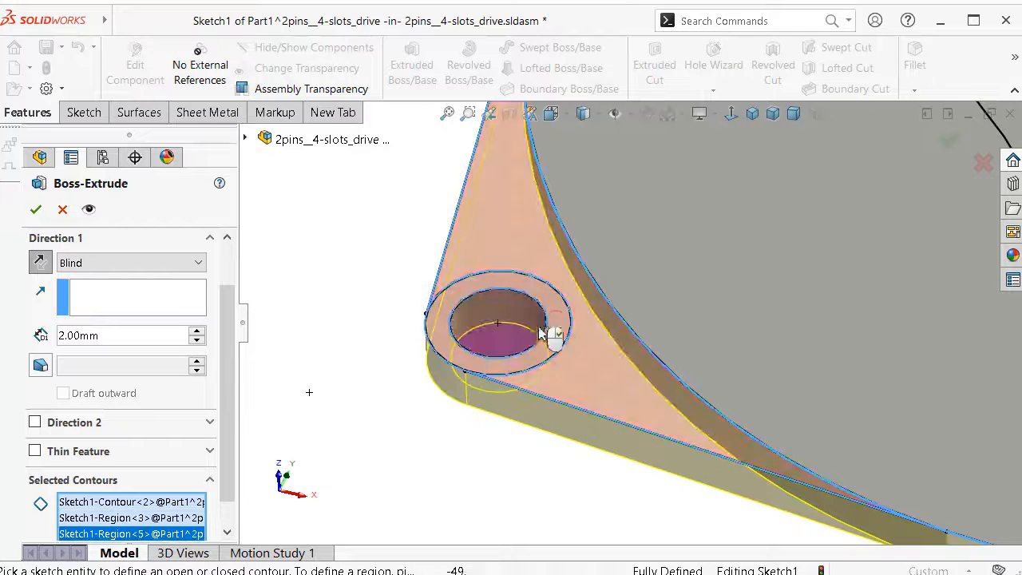
Add the upper-right ear's web and ring regions to the extrusion and complete the 2 mm boss.
scroll(934, 283, up, 5)
scroll(874, 236, down, 3)
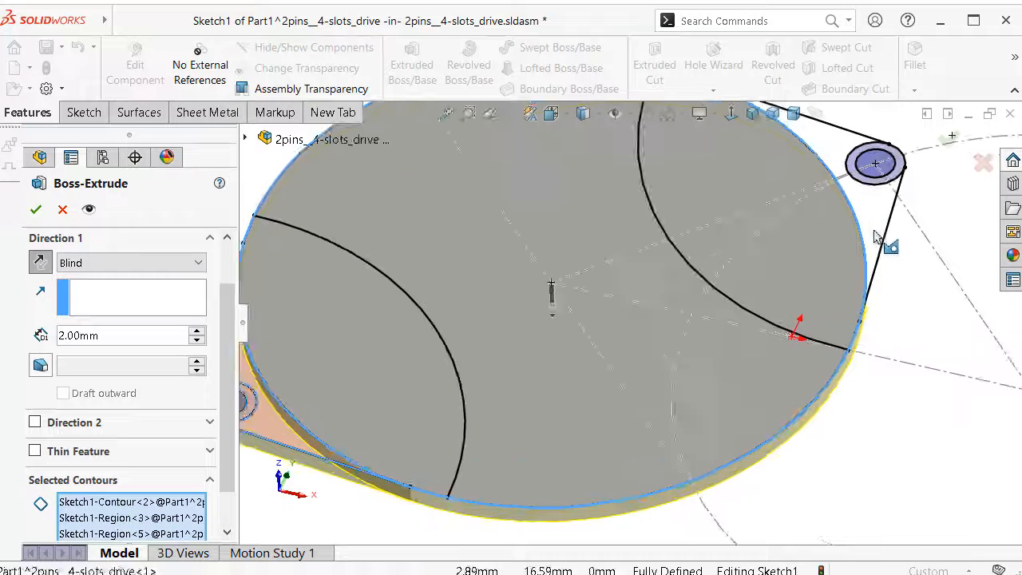
scroll(875, 237, down, 4)
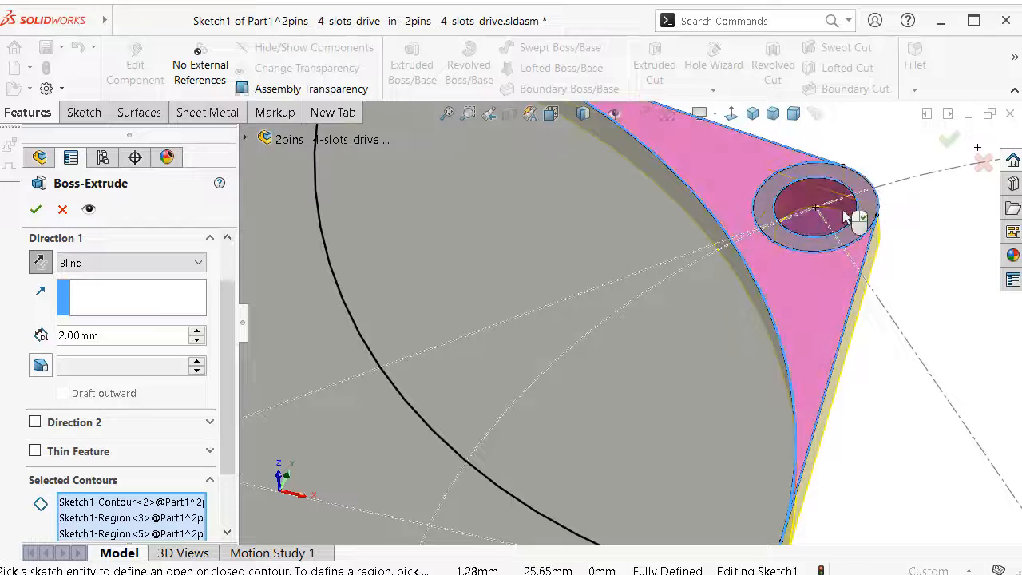
scroll(846, 215, up, 5)
middle_drag(716, 257, 731, 264)
click(947, 143)
click(735, 215)
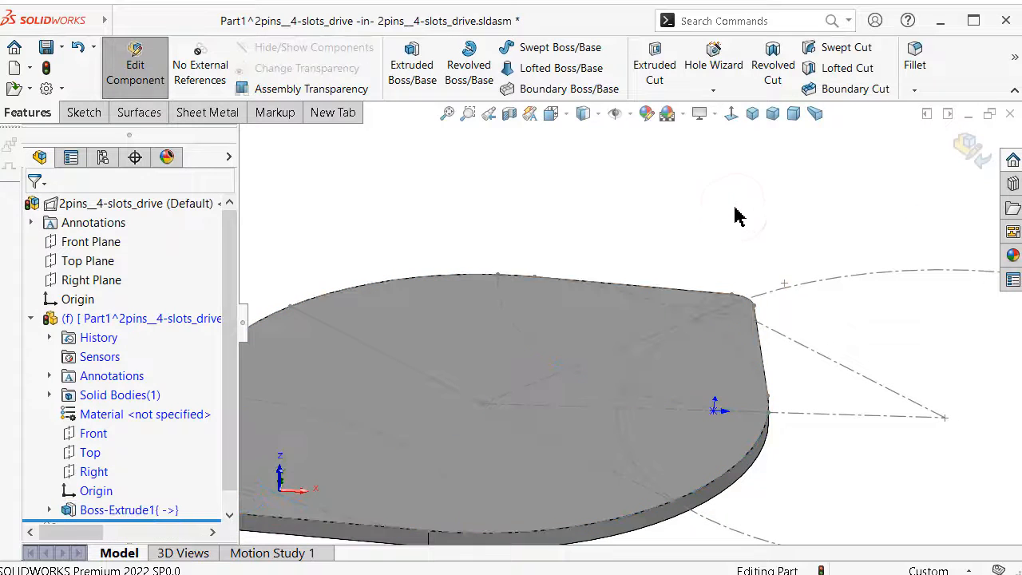
Show the hidden Sketch1 belonging to the finished base extrusion so its contours can be reused.
scroll(124, 497, down, 1)
click(49, 491)
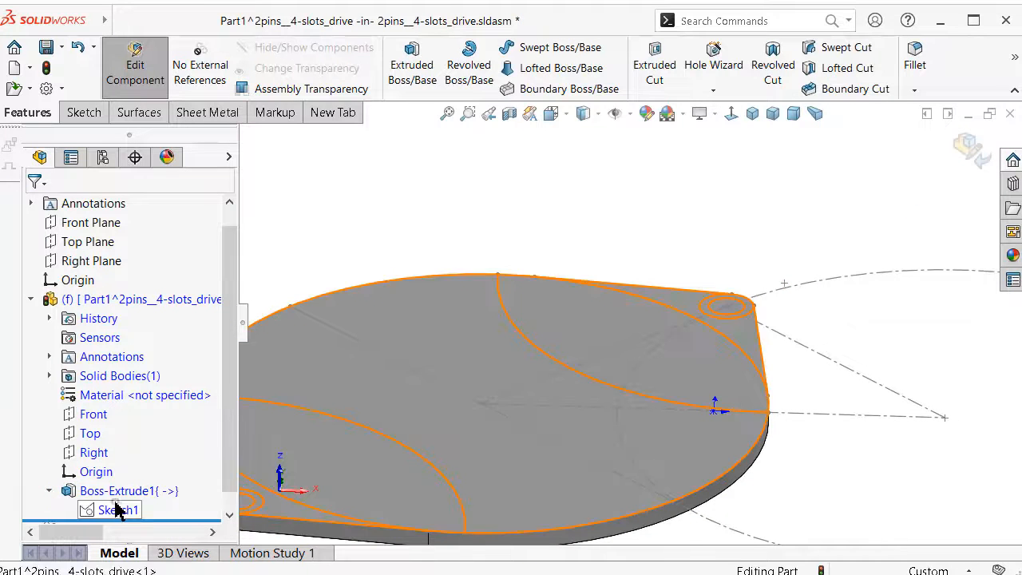
click(119, 509)
click(131, 477)
Start a second blind boss extrusion of 2 mm from the shown sketch and clear its preselected contour.
click(412, 57)
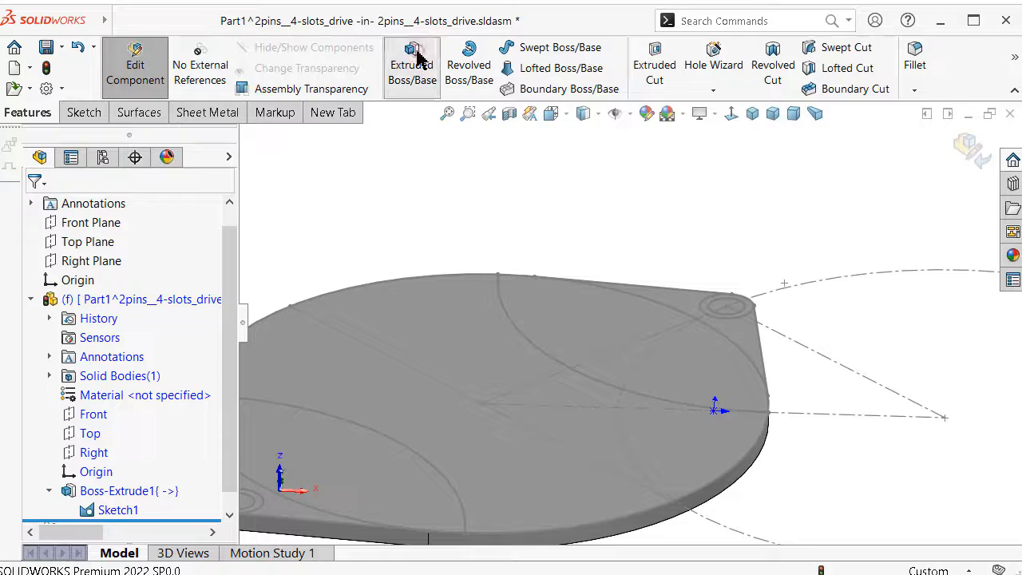
click(607, 289)
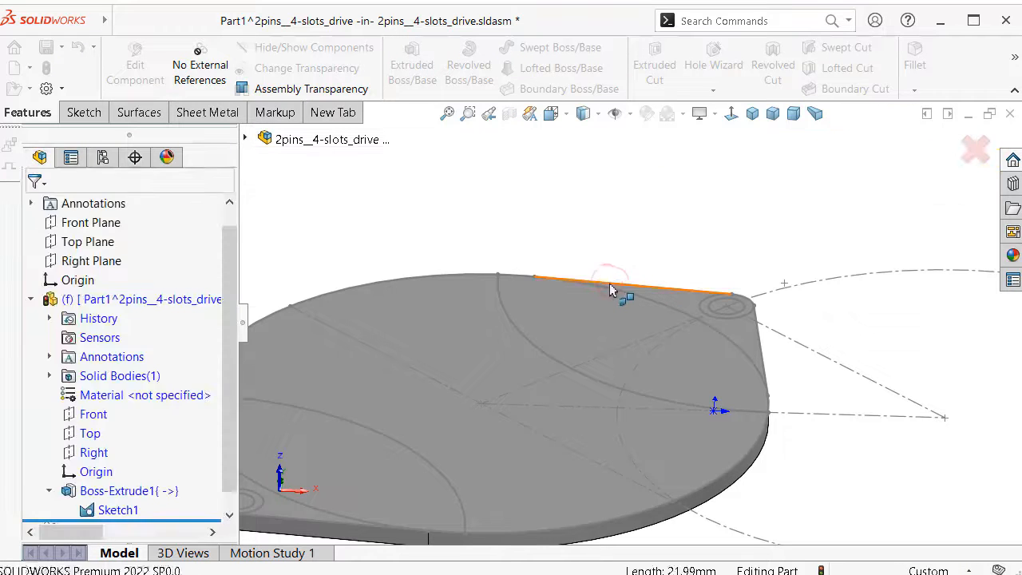
click(35, 530)
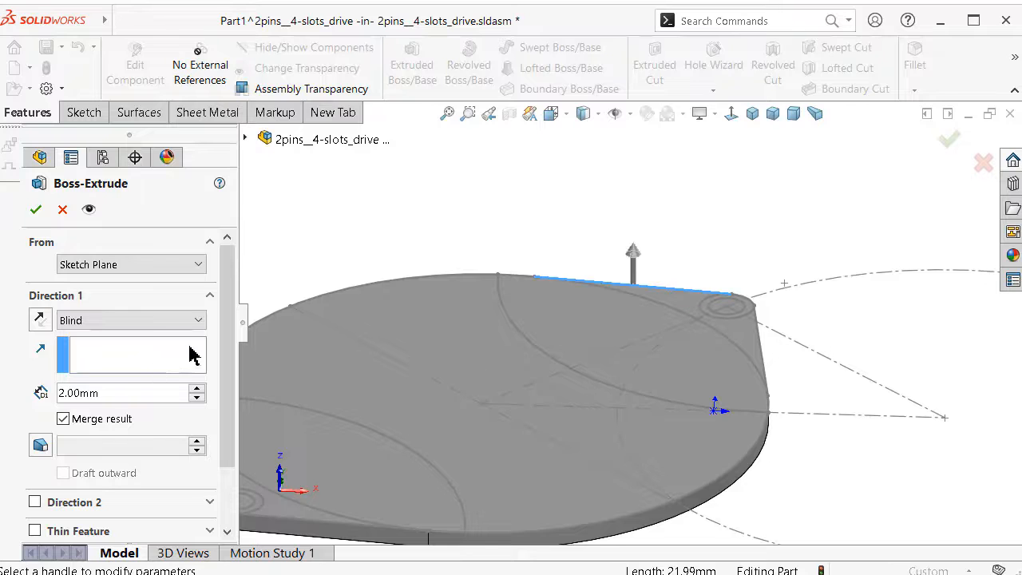
scroll(228, 376, down, 2)
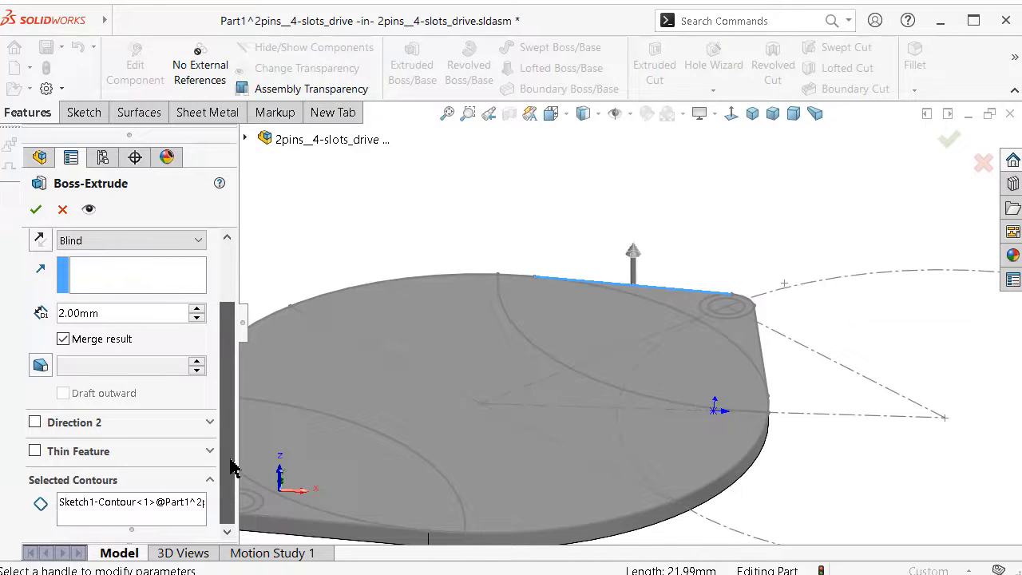
click(164, 515)
click(163, 514)
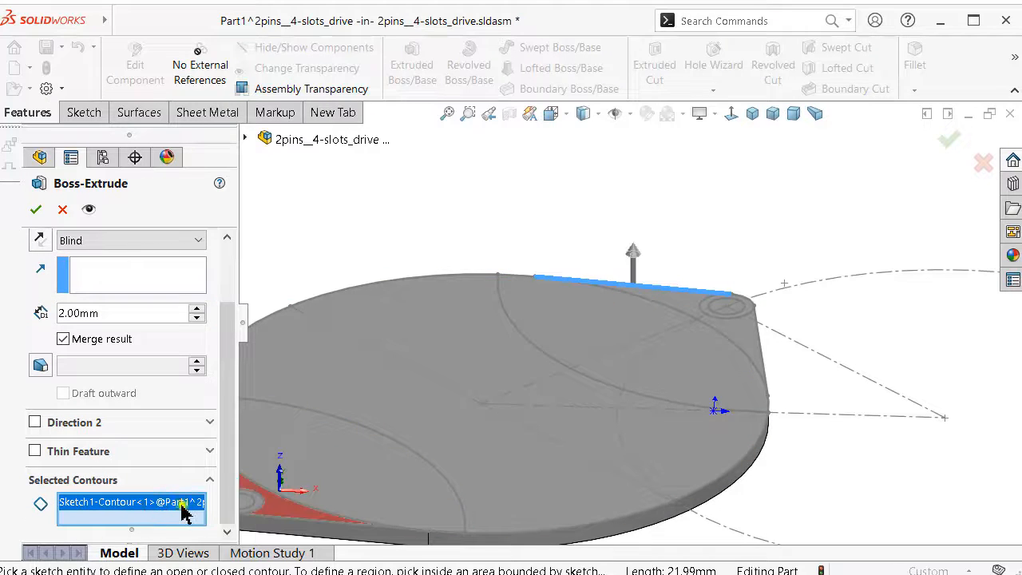
right_click(182, 510)
click(239, 517)
Extrude the two 4 mm pin circles and the central region between both arcs upward 2 mm, merged with the plate.
scroll(736, 312, down, 2)
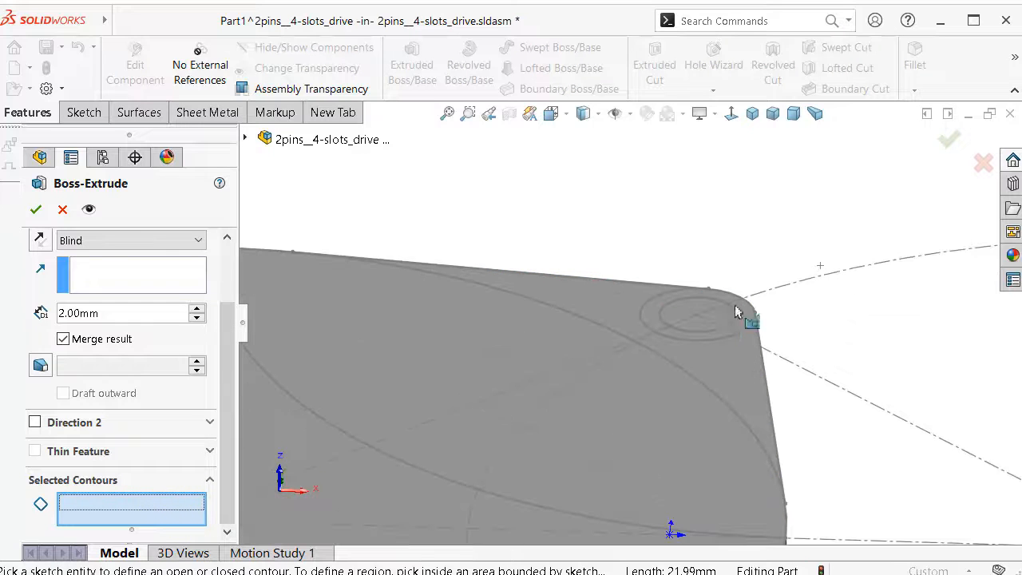
click(722, 319)
scroll(718, 367, up, 2)
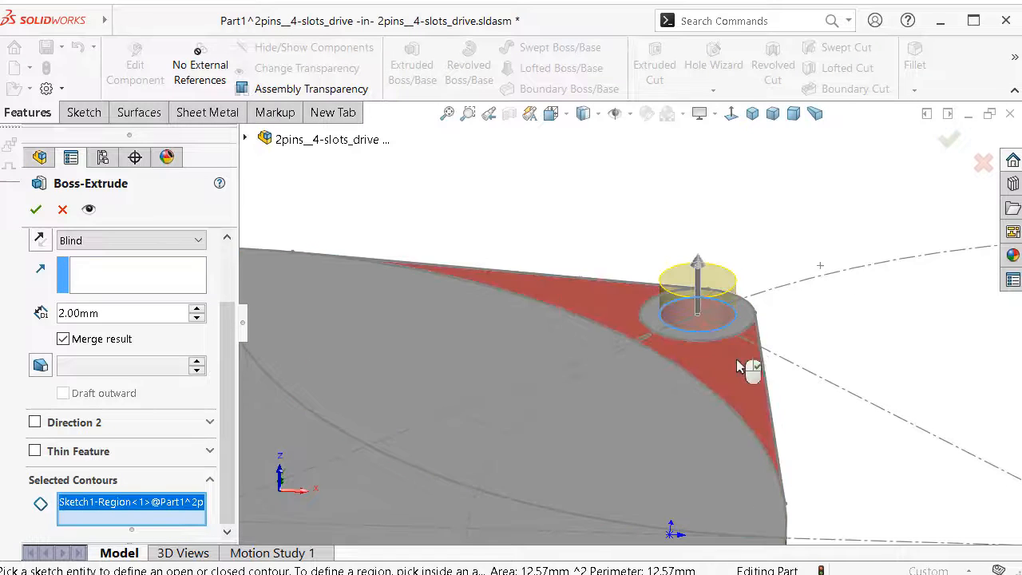
click(368, 405)
scroll(413, 413, up, 2)
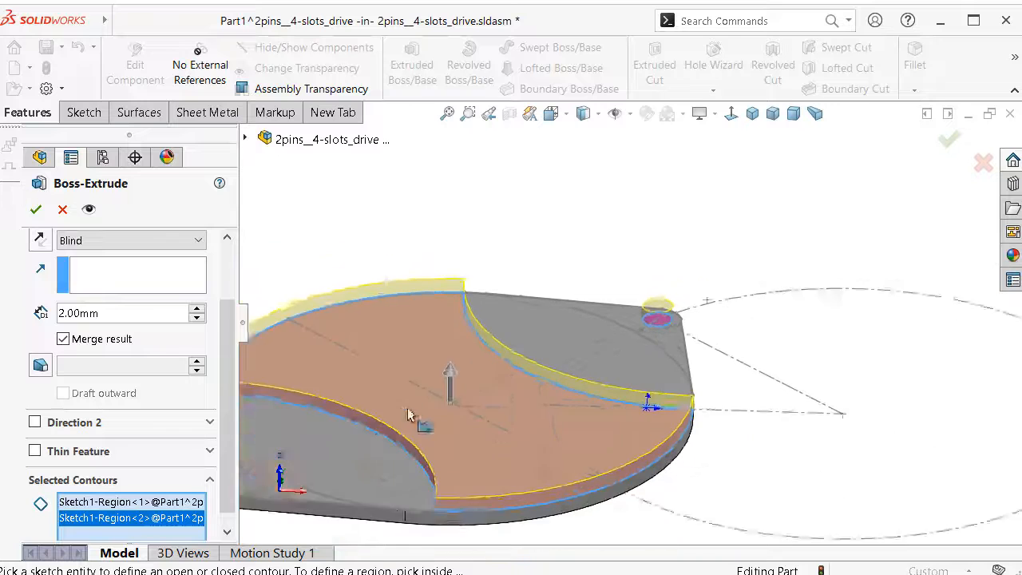
scroll(347, 455, down, 3)
click(380, 435)
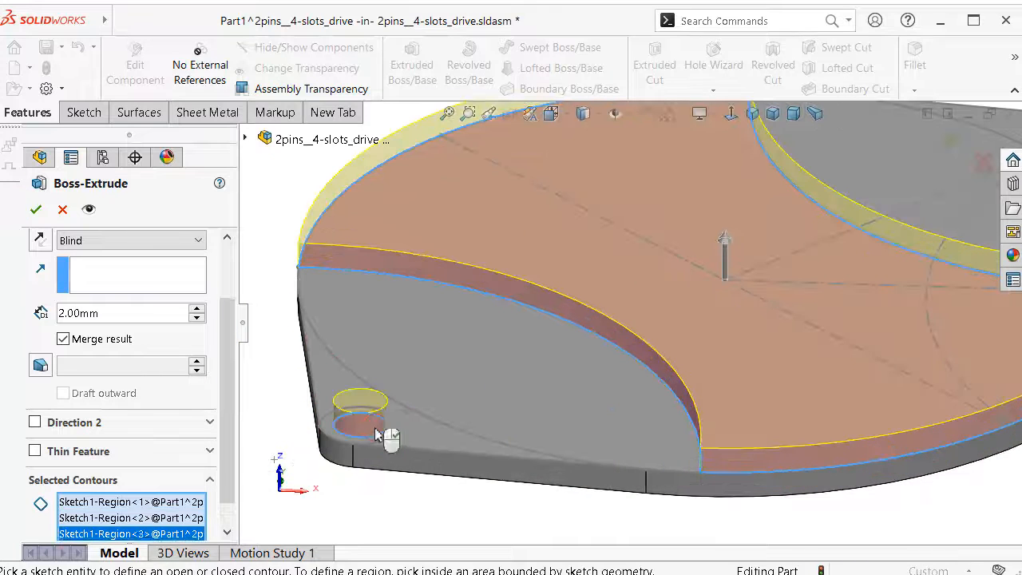
scroll(391, 435, up, 3)
click(943, 144)
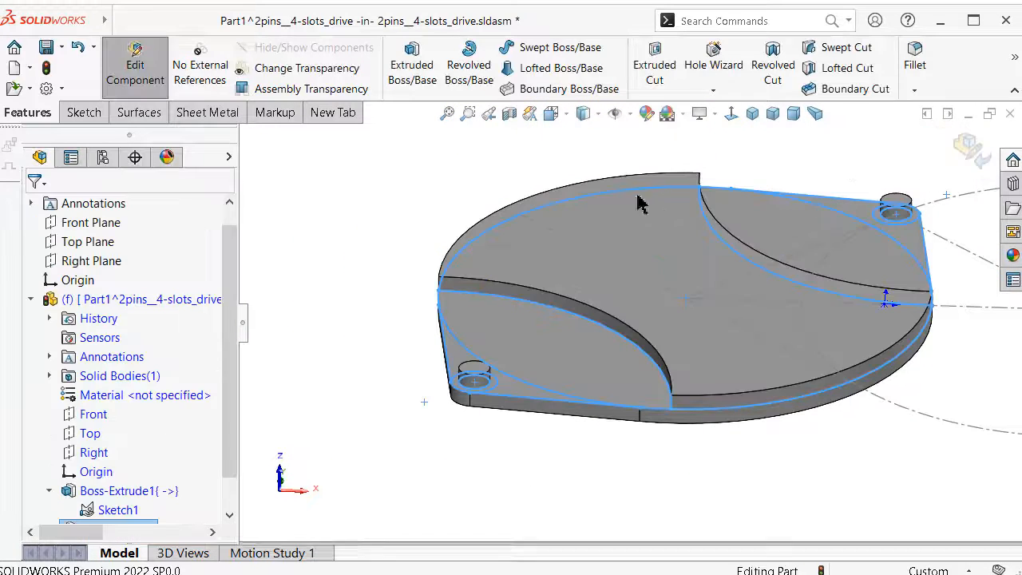
Finish editing the first part, return to the assembly and collapse the part's feature list.
click(420, 193)
click(966, 146)
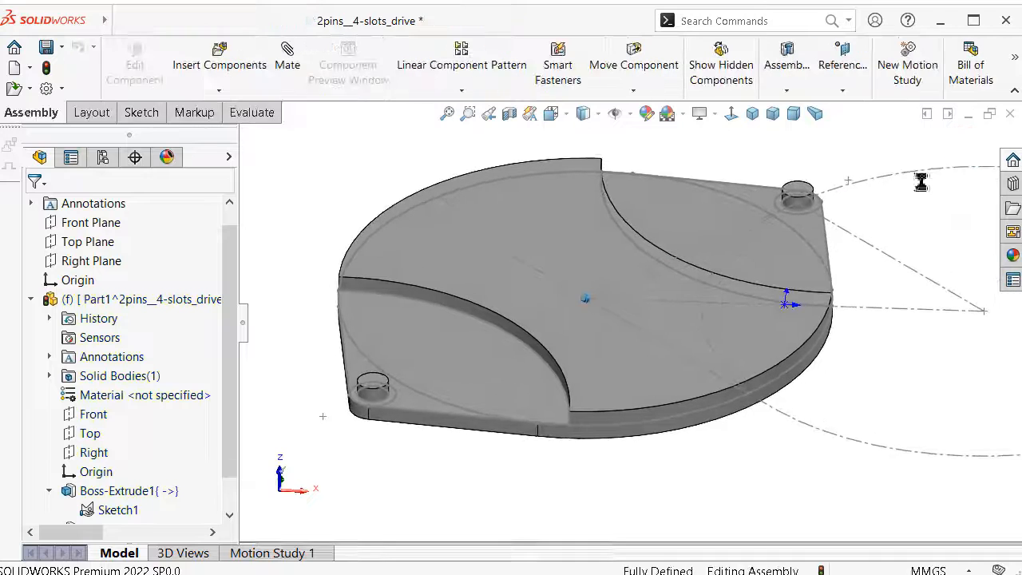
scroll(850, 229, down, 2)
scroll(825, 244, up, 3)
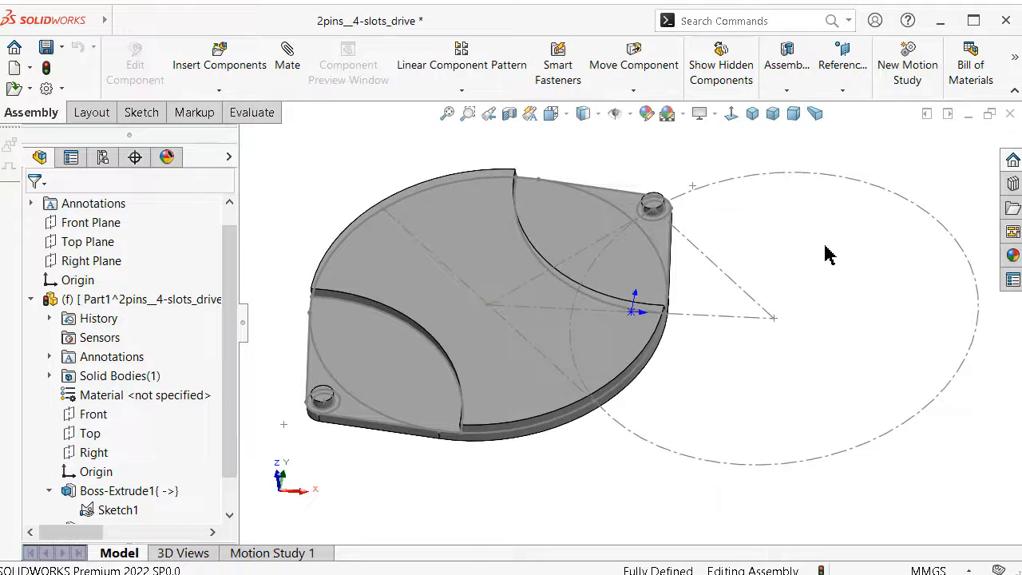
middle_drag(826, 246, 814, 246)
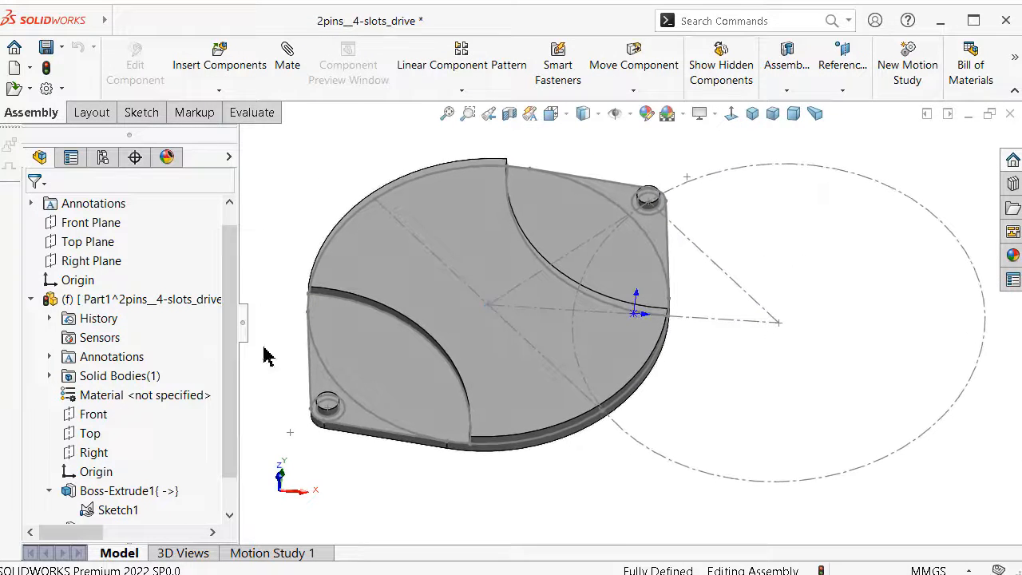
click(31, 298)
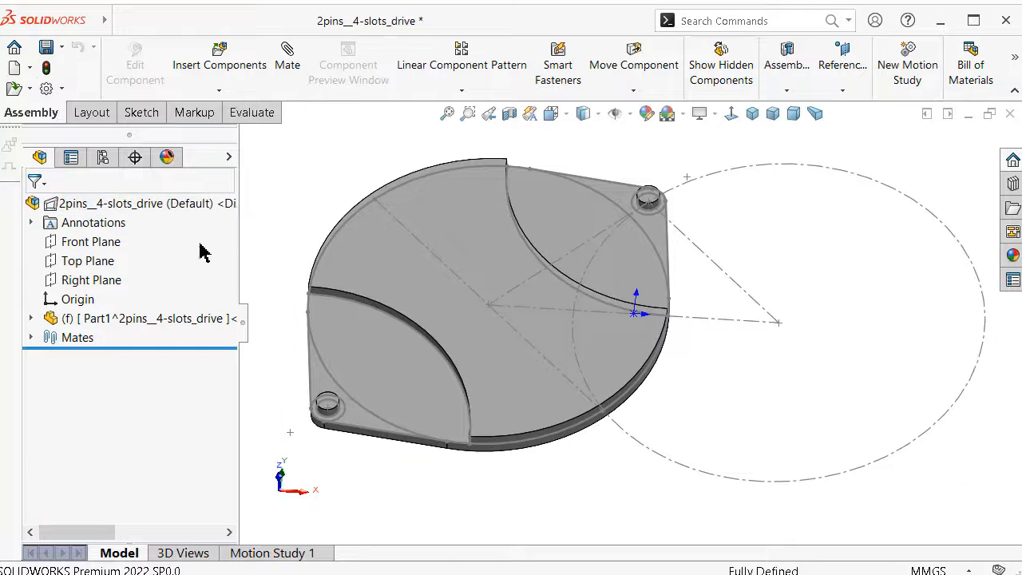
Insert a new blank part into the assembly and place it in empty space.
click(218, 90)
click(242, 132)
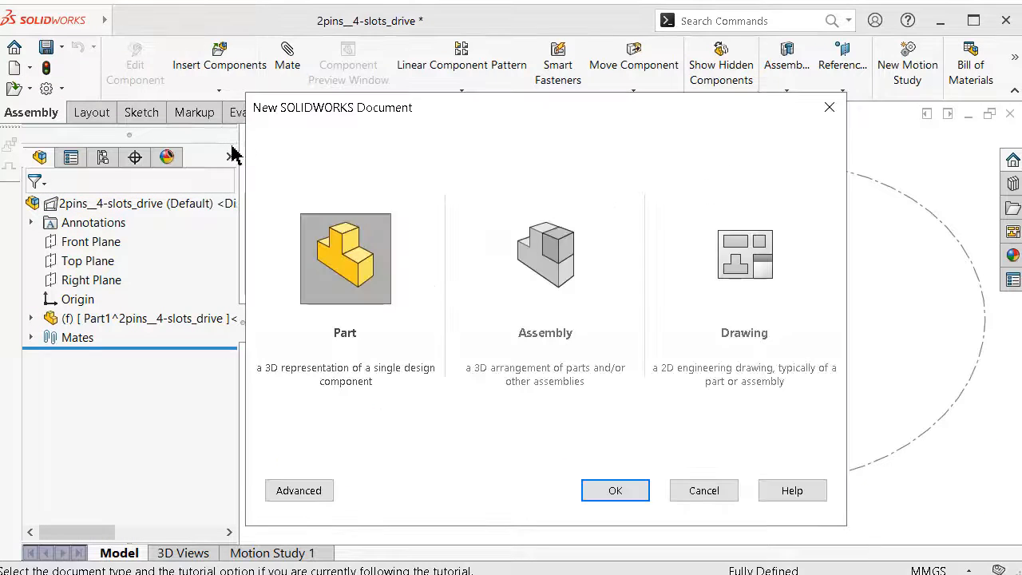
click(605, 490)
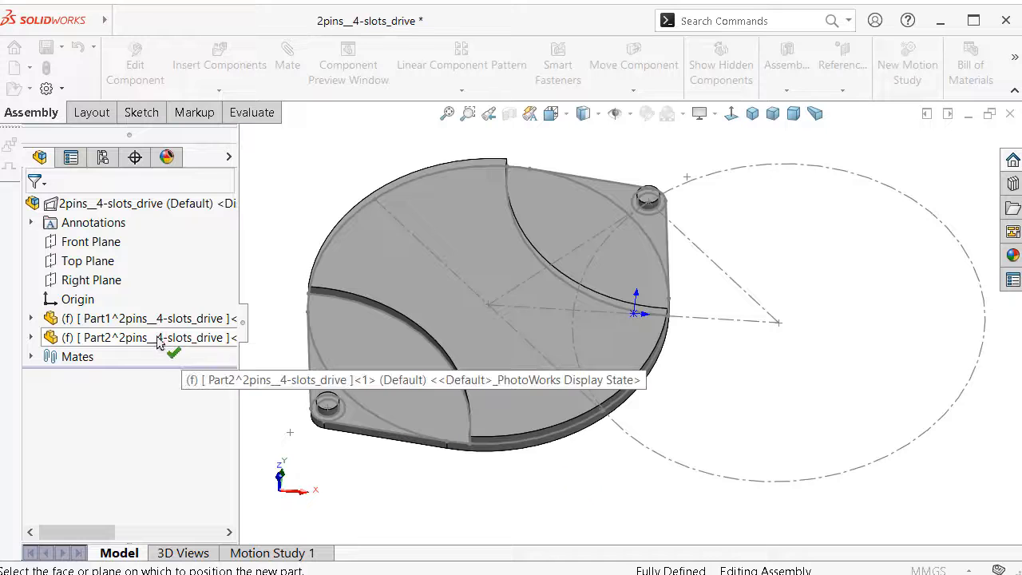
click(158, 338)
click(274, 333)
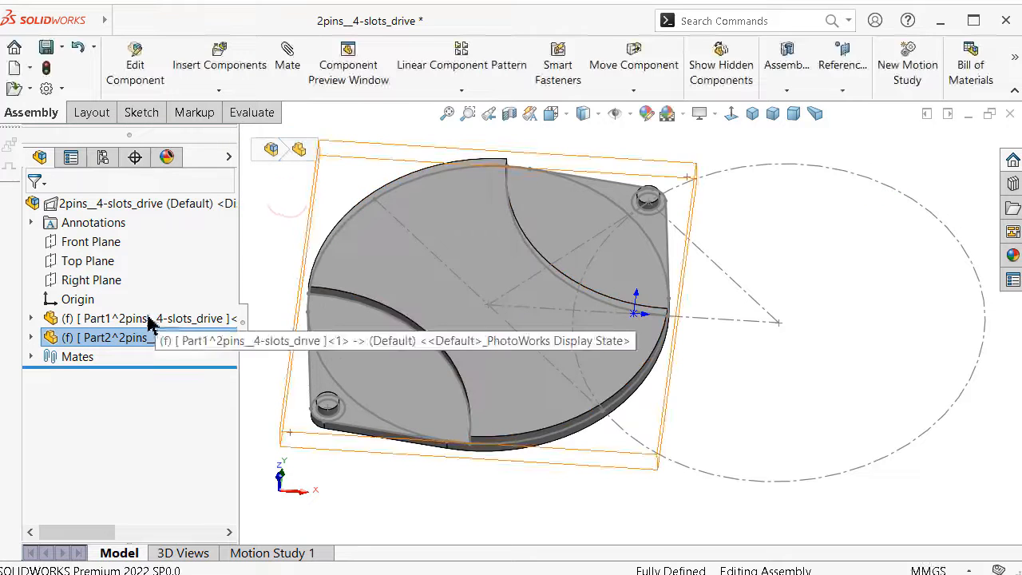
Edit the new second part in context and start a sketch on its Front plane.
right_click(141, 341)
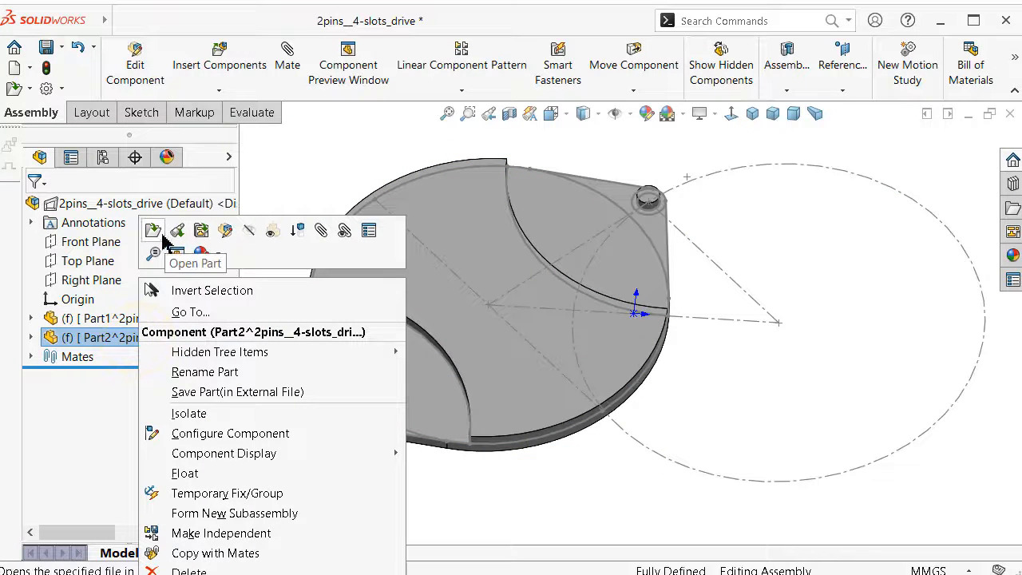
click(358, 160)
click(140, 339)
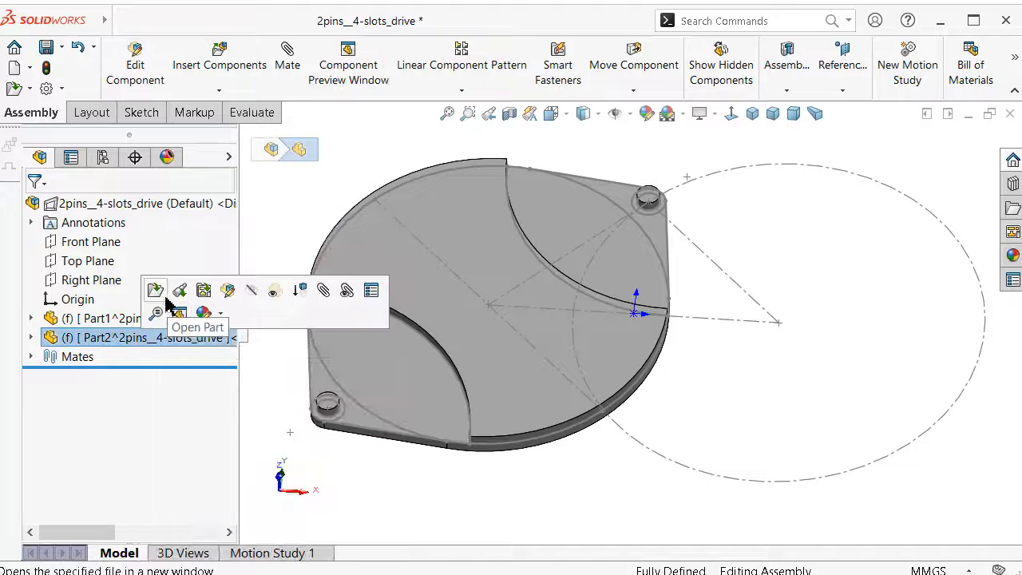
click(228, 292)
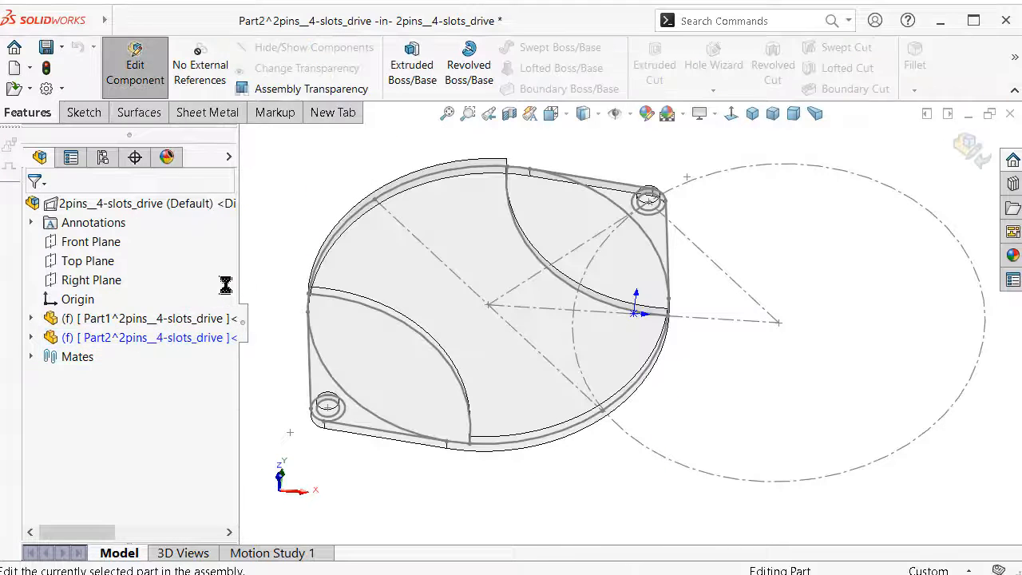
click(30, 336)
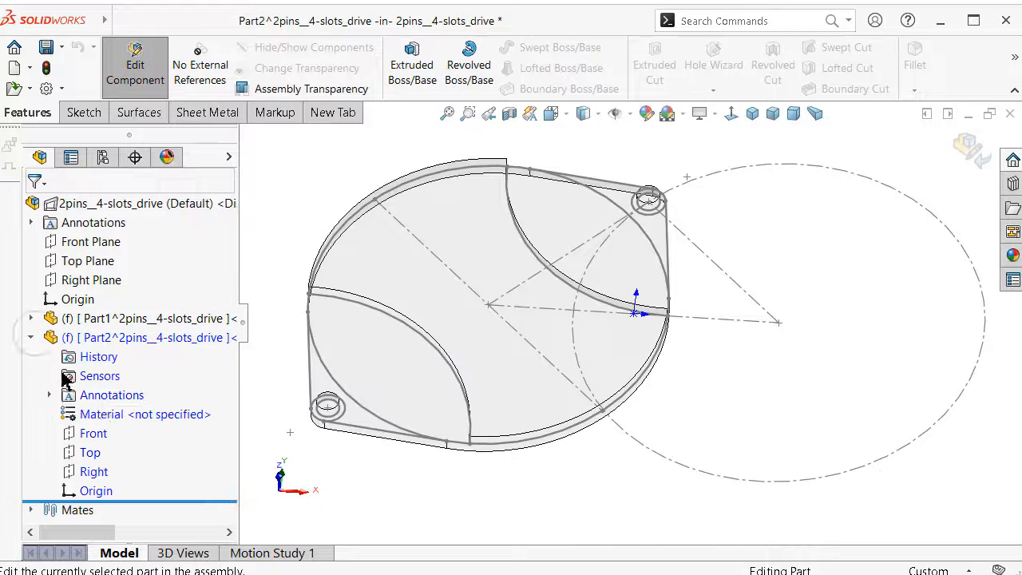
click(93, 433)
click(103, 409)
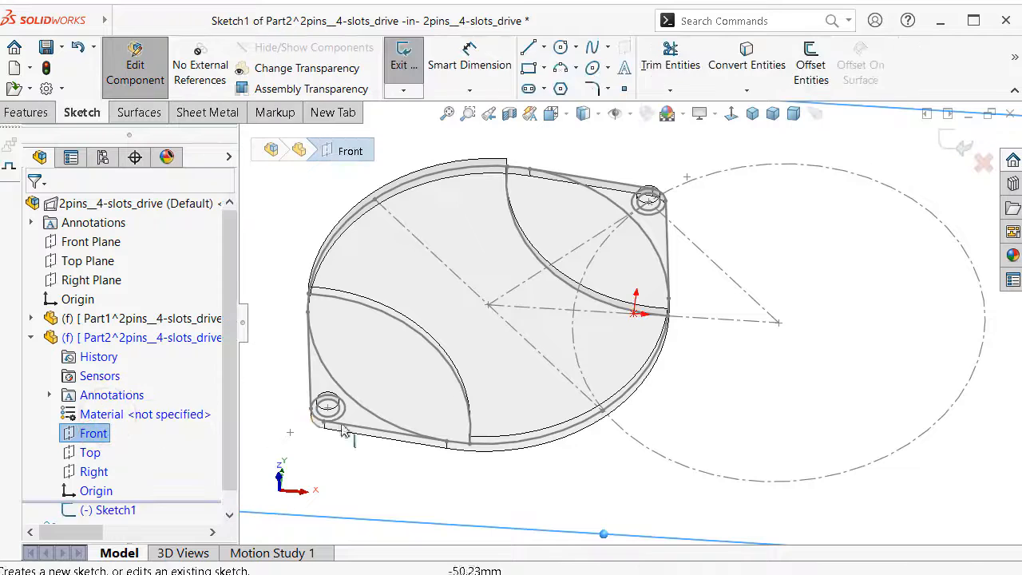
Convert the 72 mm layout circle and the 6 mm circle around the upper-right pin into the second part's sketch.
click(735, 175)
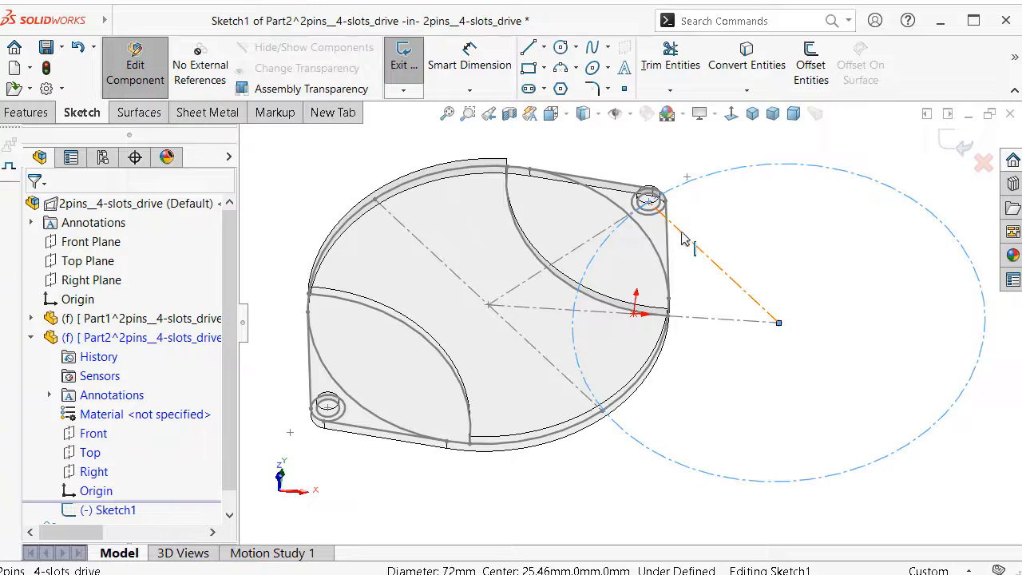
click(746, 65)
scroll(677, 225, down, 5)
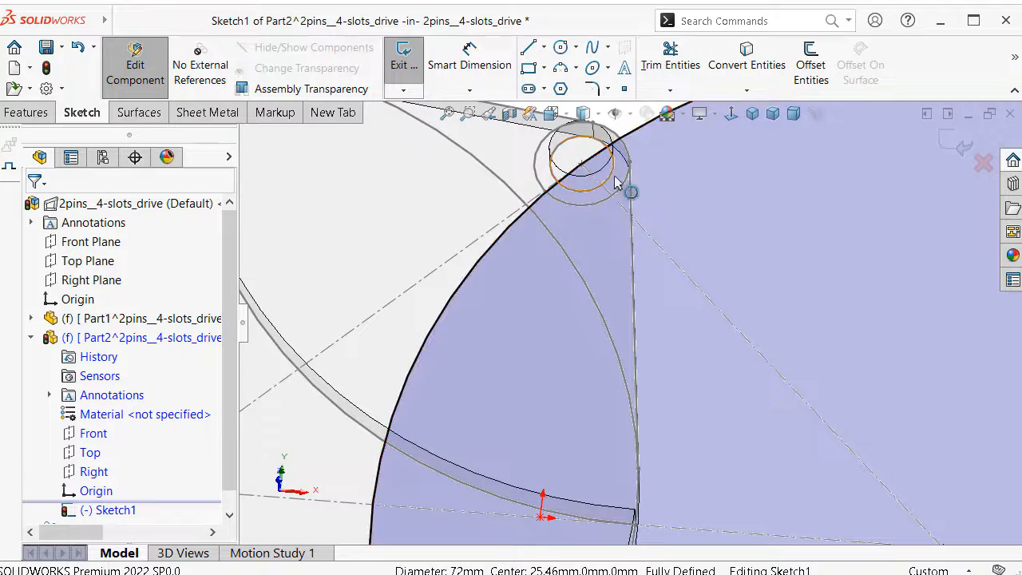
click(617, 182)
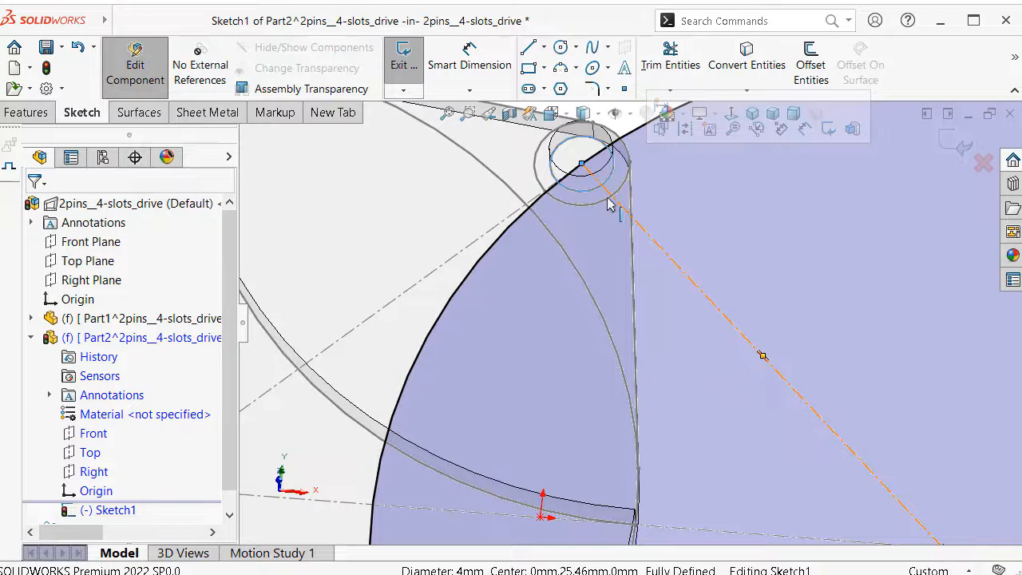
scroll(617, 189, down, 2)
middle_drag(616, 189, 619, 190)
scroll(618, 189, up, 4)
click(612, 162)
scroll(633, 164, down, 3)
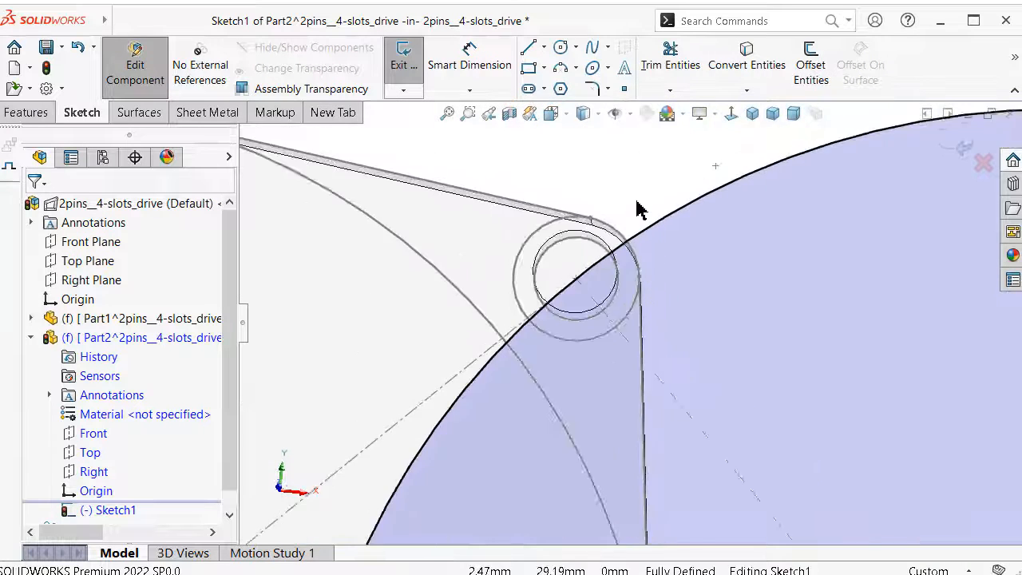
click(520, 264)
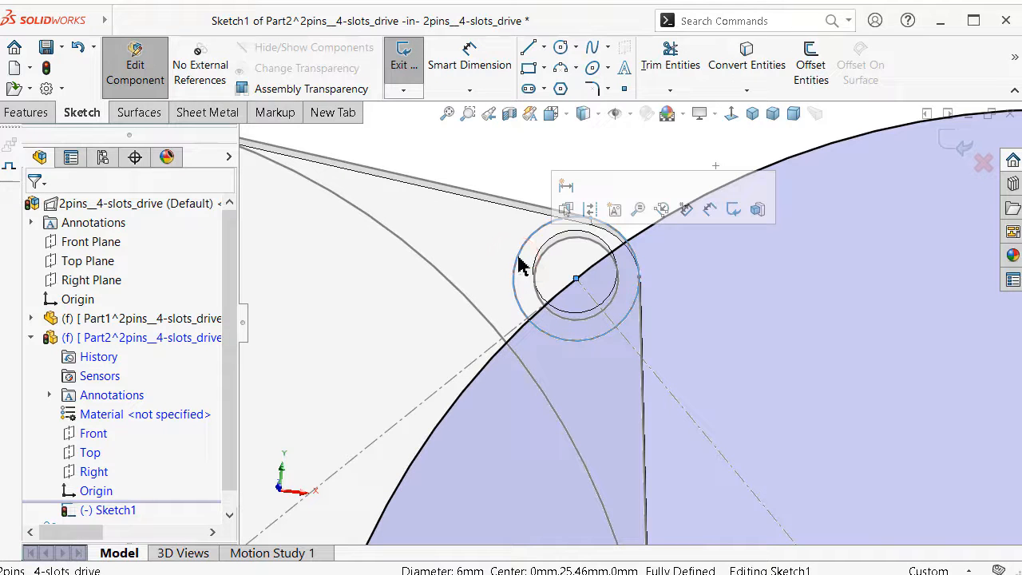
click(742, 60)
Convert the 36 mm layout line from the 72 mm circle's centre to the pin centre into the sketch.
scroll(701, 176, up, 4)
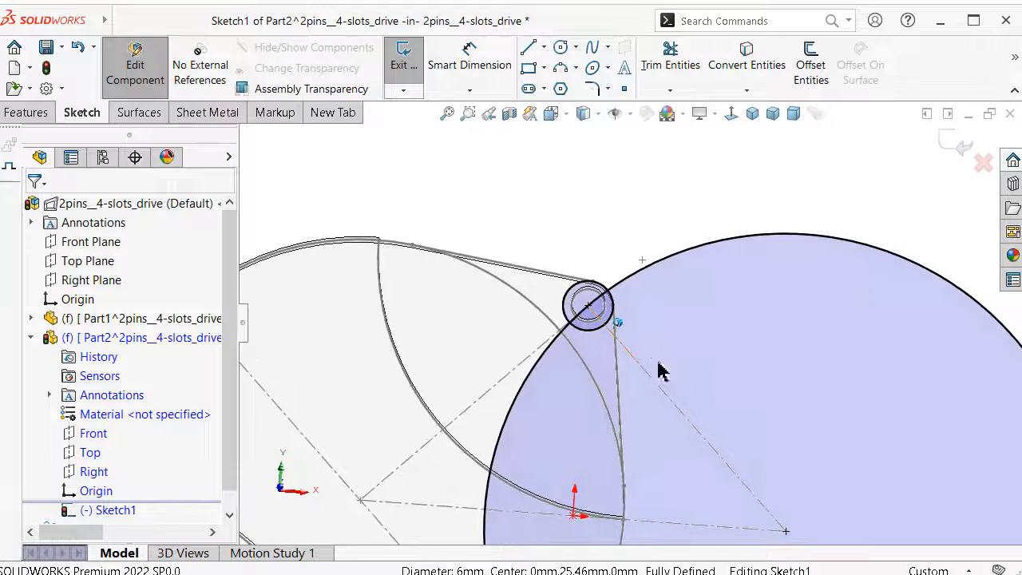
click(676, 413)
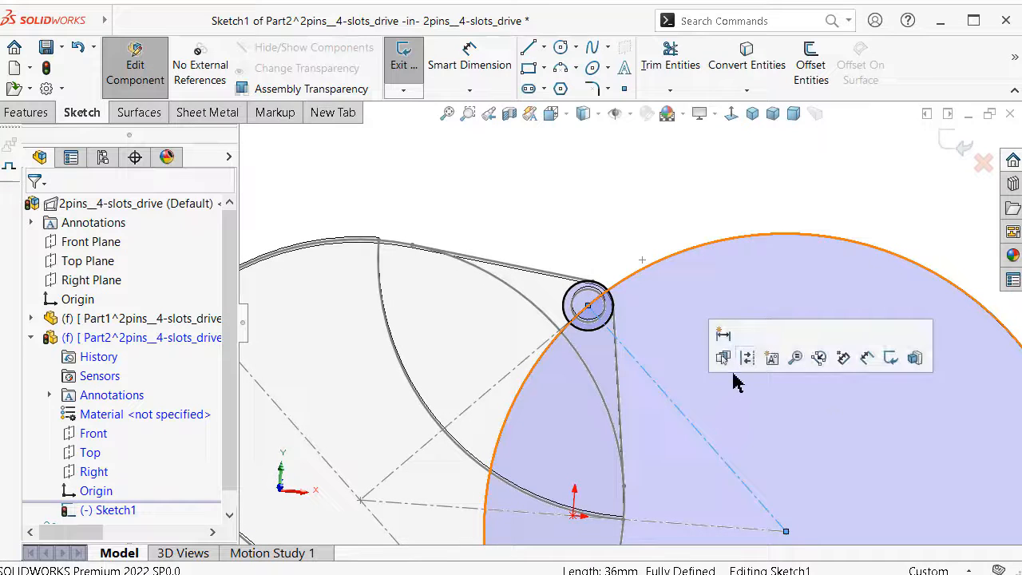
click(739, 63)
Change the converted 72 mm circle and 36 mm radial line to construction geometry.
scroll(625, 198, up, 2)
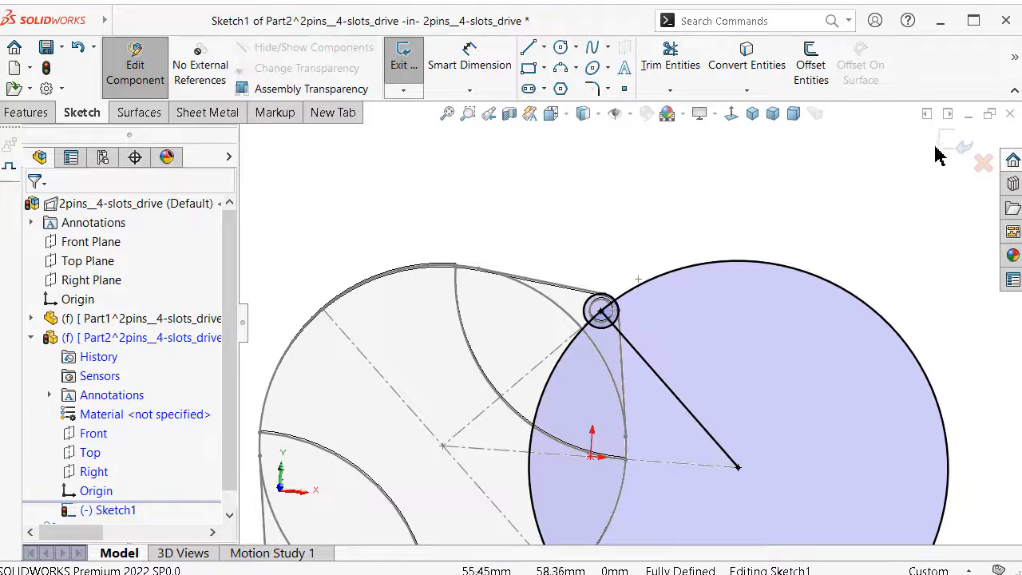
scroll(639, 327, up, 3)
mouse_move(603, 210)
mouse_down()
mouse_move(452, 511)
mouse_move(479, 383)
mouse_up()
click(557, 418)
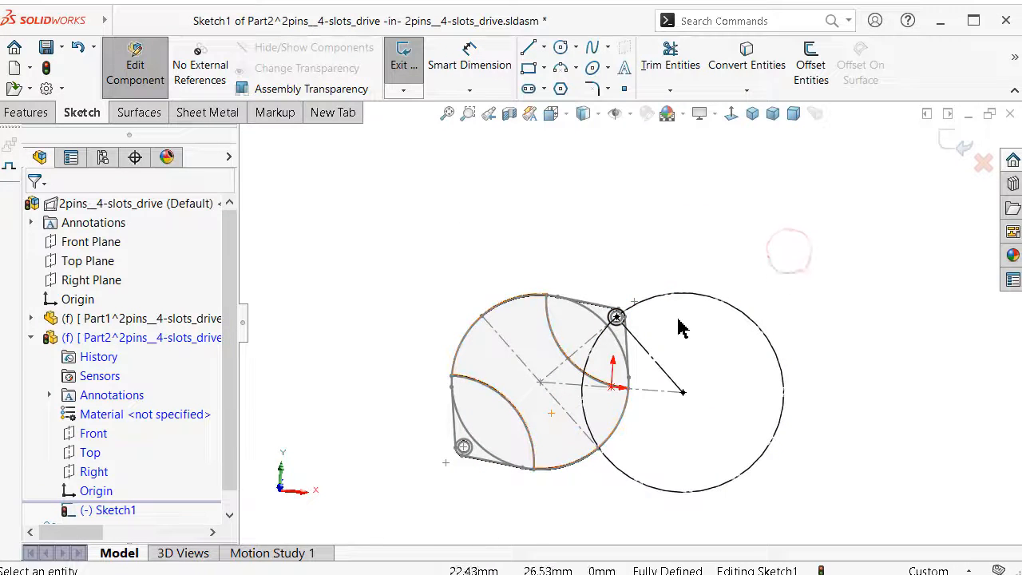
Convert the 63 mm layout circle into the second part's sketch and change the 72 mm circle back to solid geometry.
scroll(679, 327, down, 6)
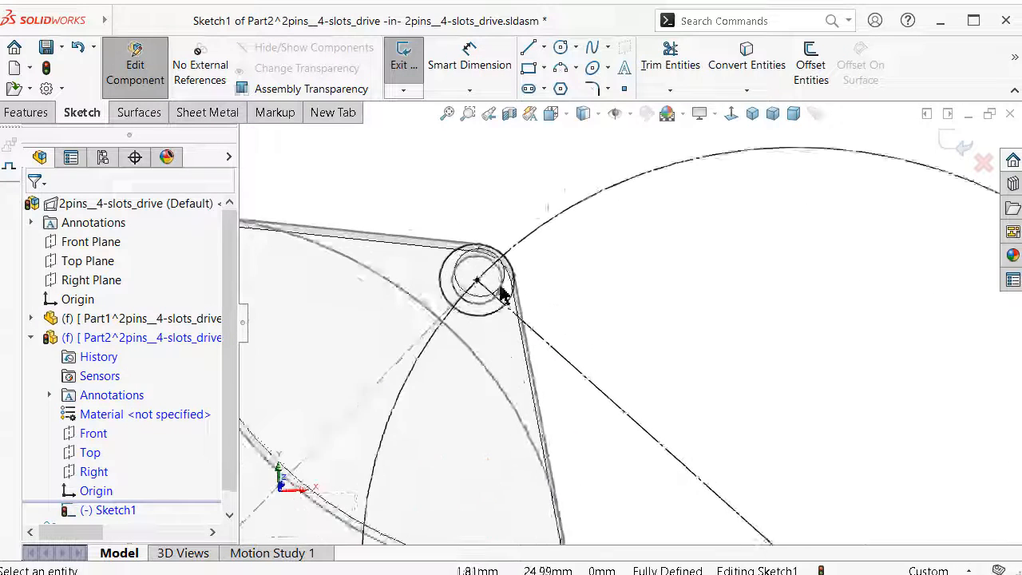
scroll(503, 295, down, 2)
scroll(634, 255, up, 4)
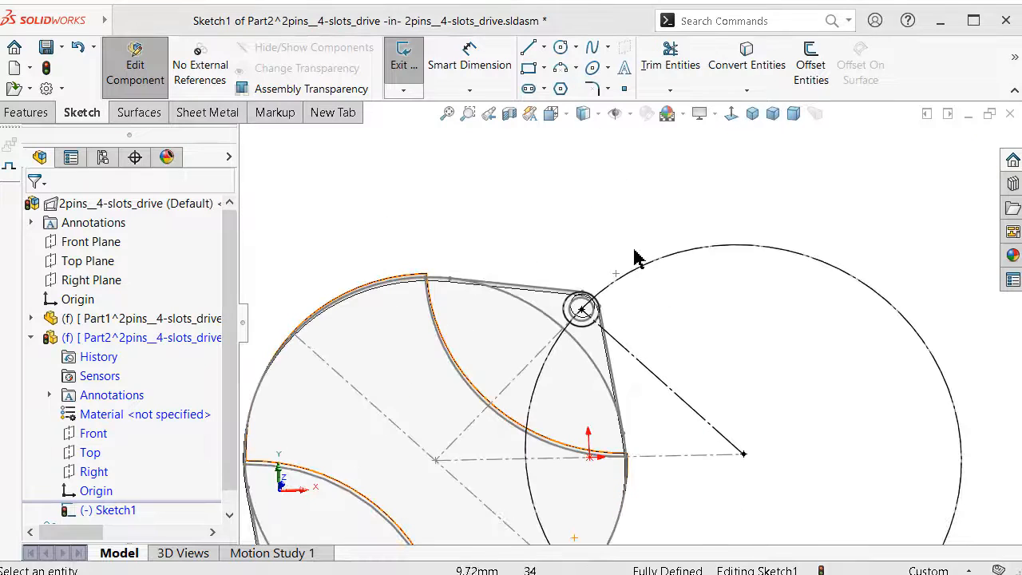
scroll(666, 231, down, 2)
middle_drag(660, 241, 624, 306)
click(624, 306)
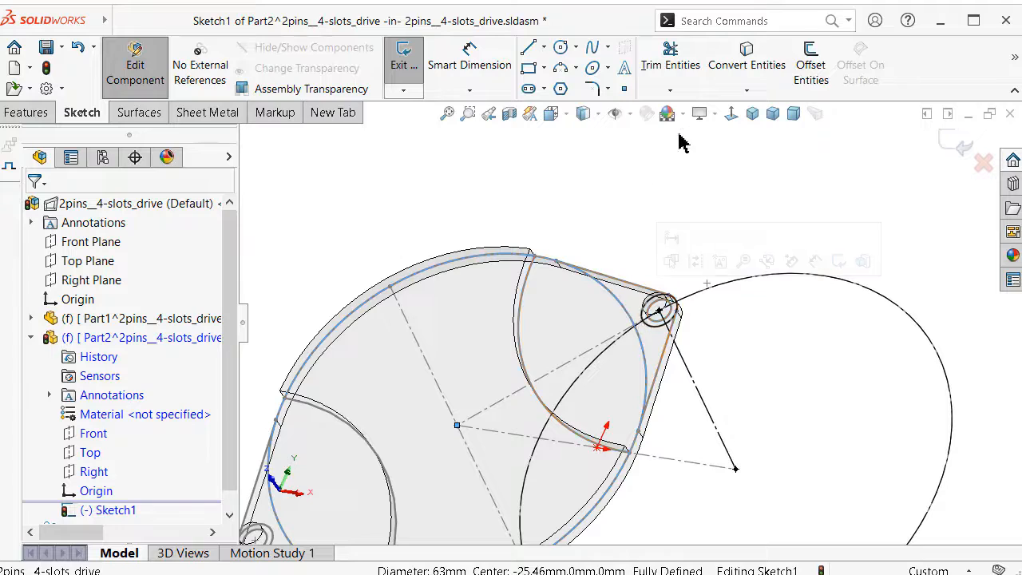
click(738, 76)
mouse_move(705, 207)
middle_down()
mouse_move(725, 262)
mouse_move(718, 291)
middle_up()
click(730, 114)
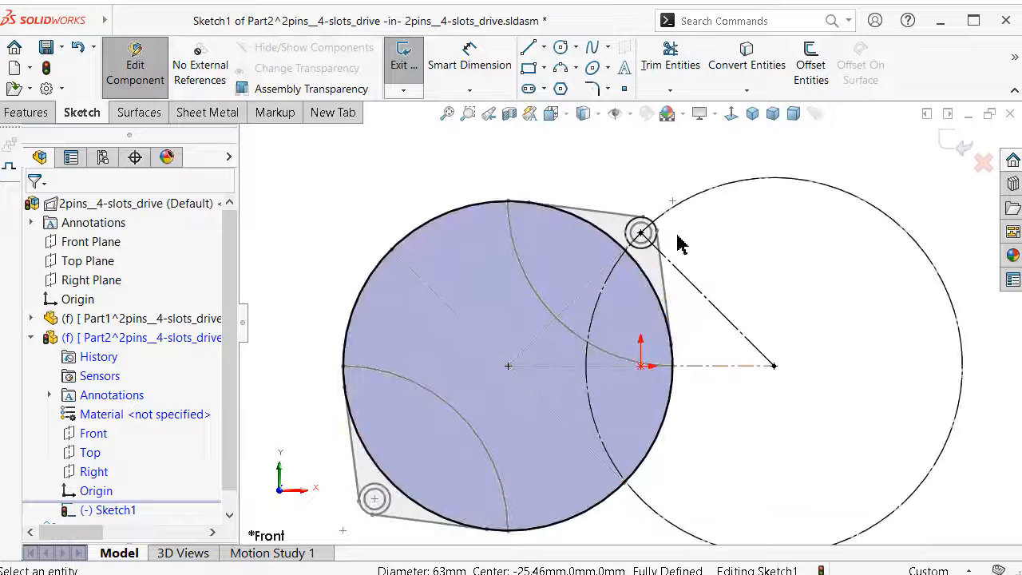
click(699, 202)
click(765, 150)
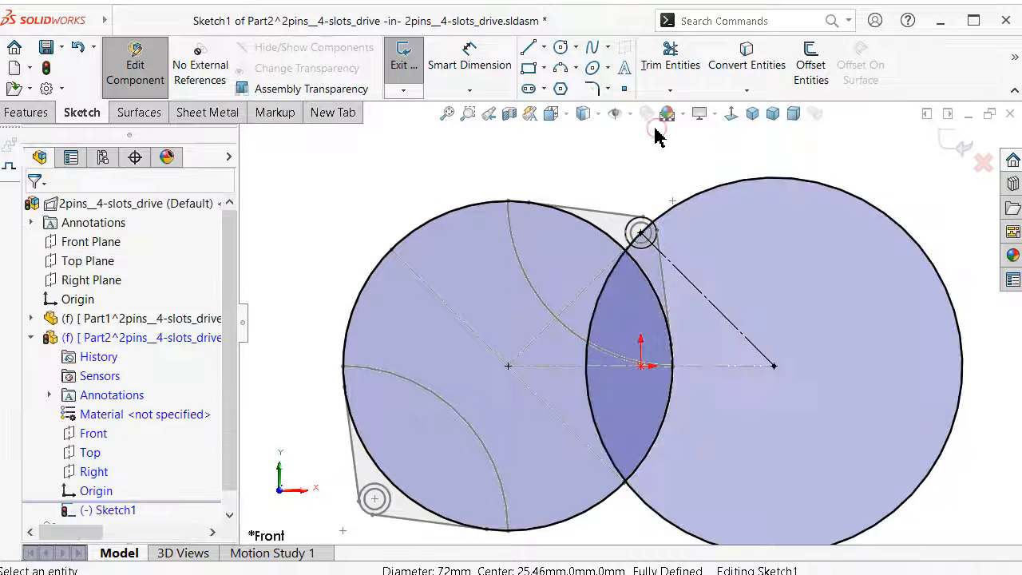
Sketch a straight slot about 25 mm between centres, starting at the upper-right pin's centre and running along the radial construction line.
scroll(658, 160, down, 3)
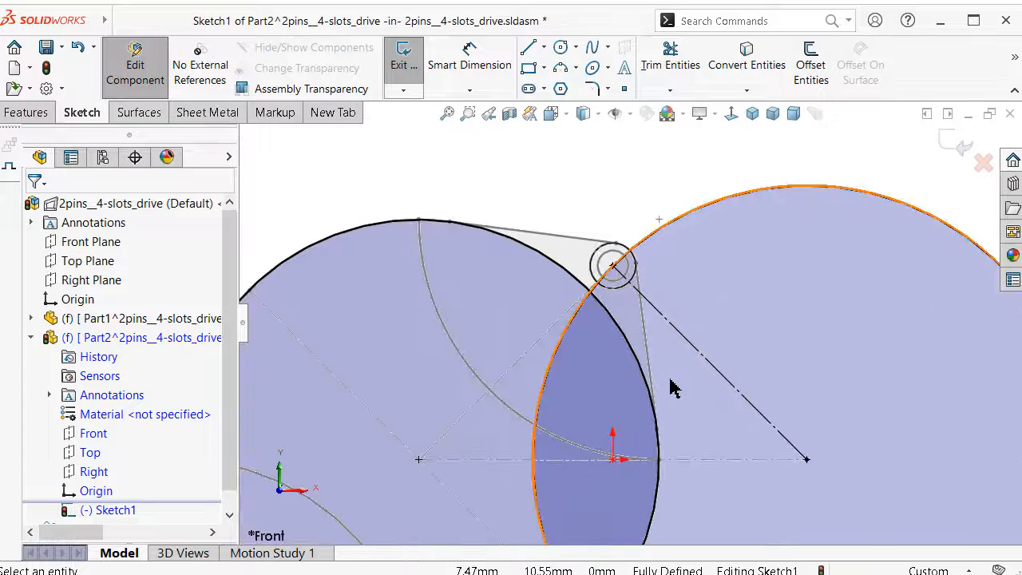
scroll(670, 387, down, 1)
click(527, 90)
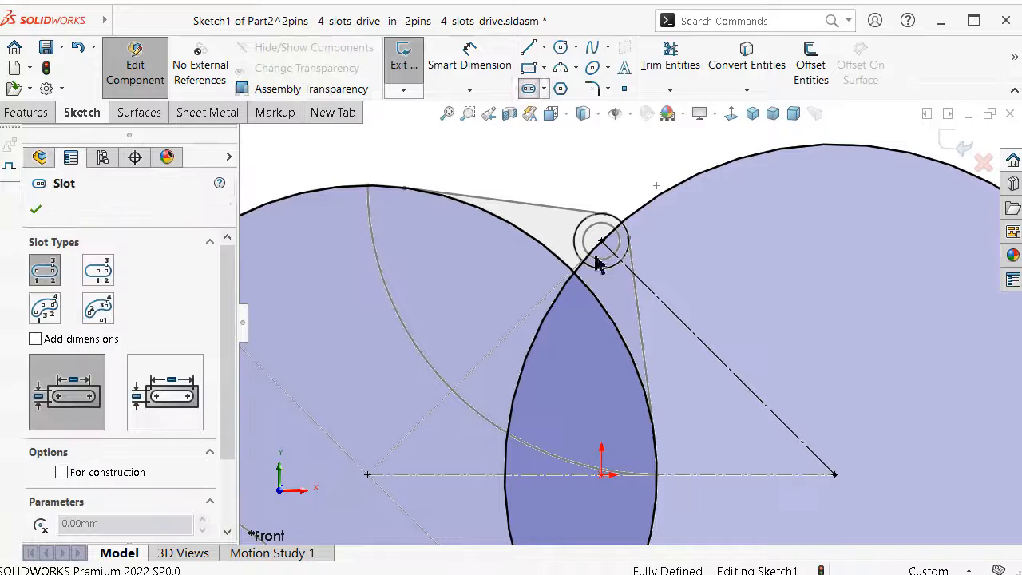
click(601, 240)
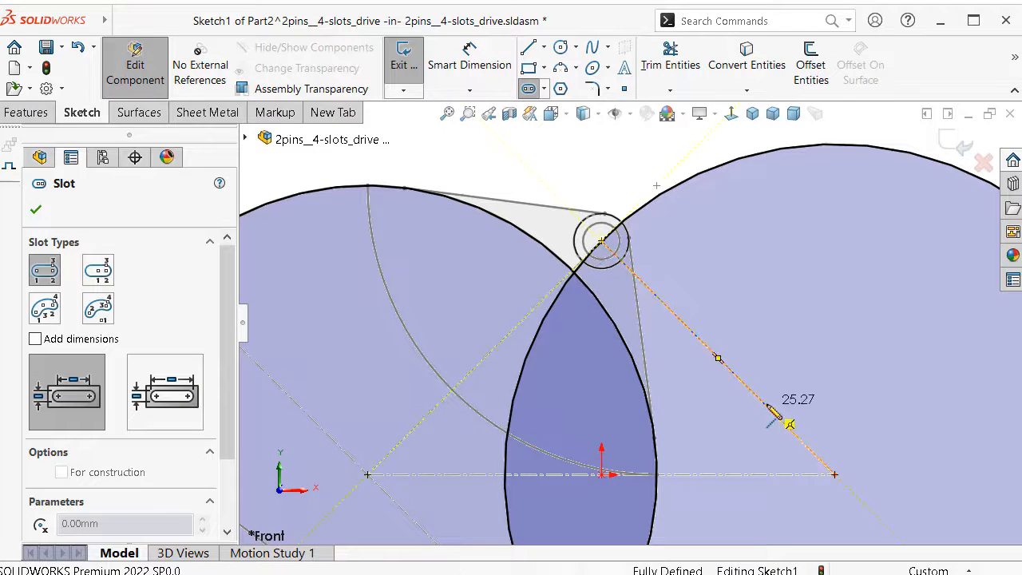
click(771, 408)
click(729, 309)
scroll(645, 234, down, 3)
key(Escape)
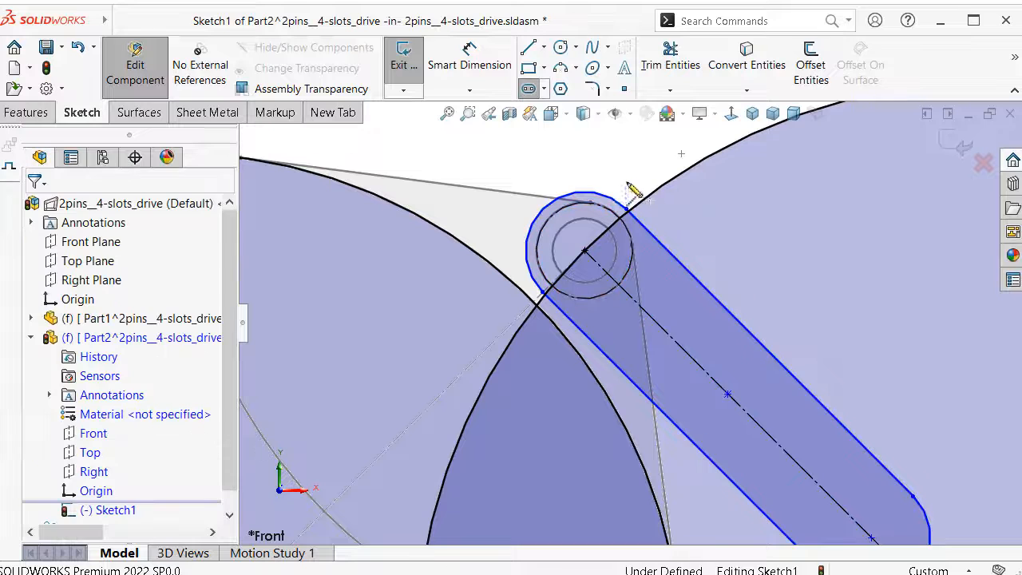
Make the slot's outer end arc coradial with the inner layout circle of the upper-right pin.
click(611, 201)
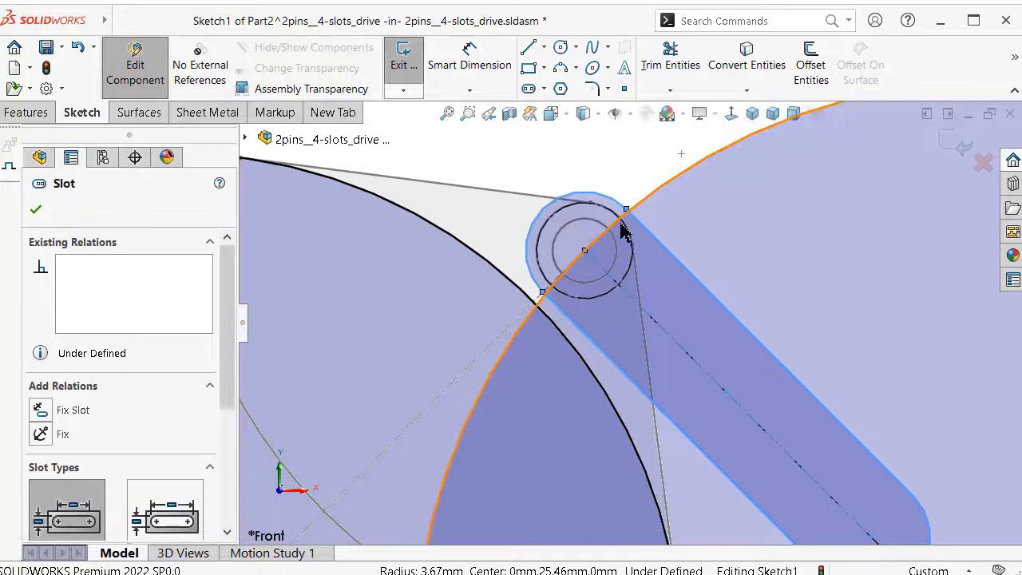
ctrl+click(609, 230)
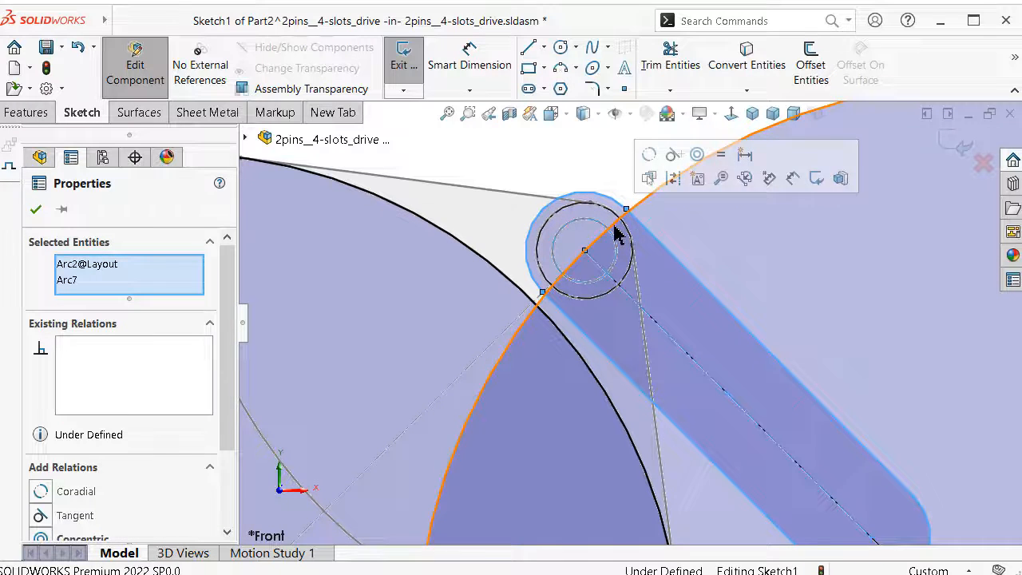
click(649, 155)
key(Escape)
scroll(595, 175, up, 5)
scroll(707, 411, down, 2)
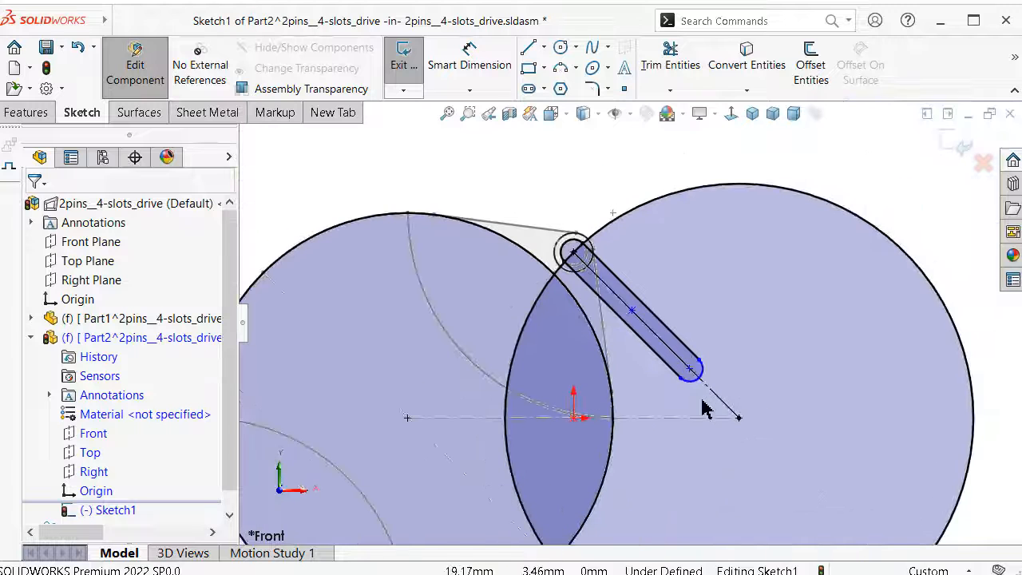
click(804, 193)
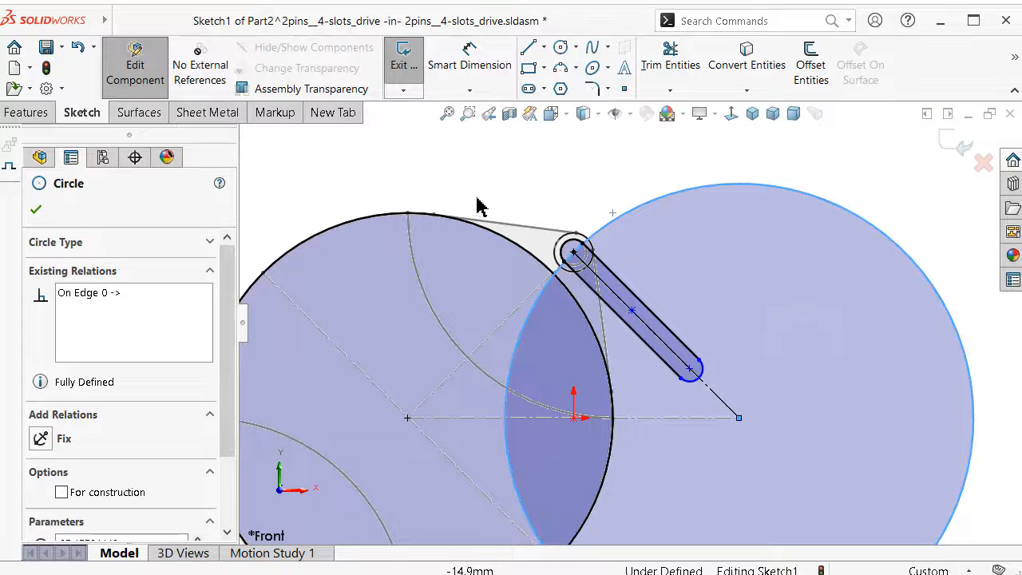
click(36, 210)
scroll(633, 322, up, 2)
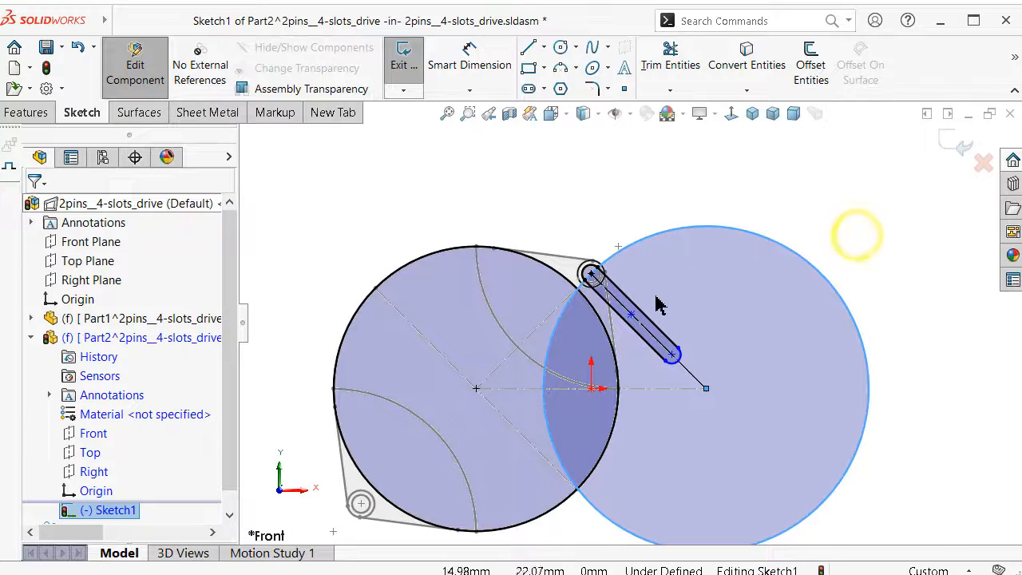
click(653, 344)
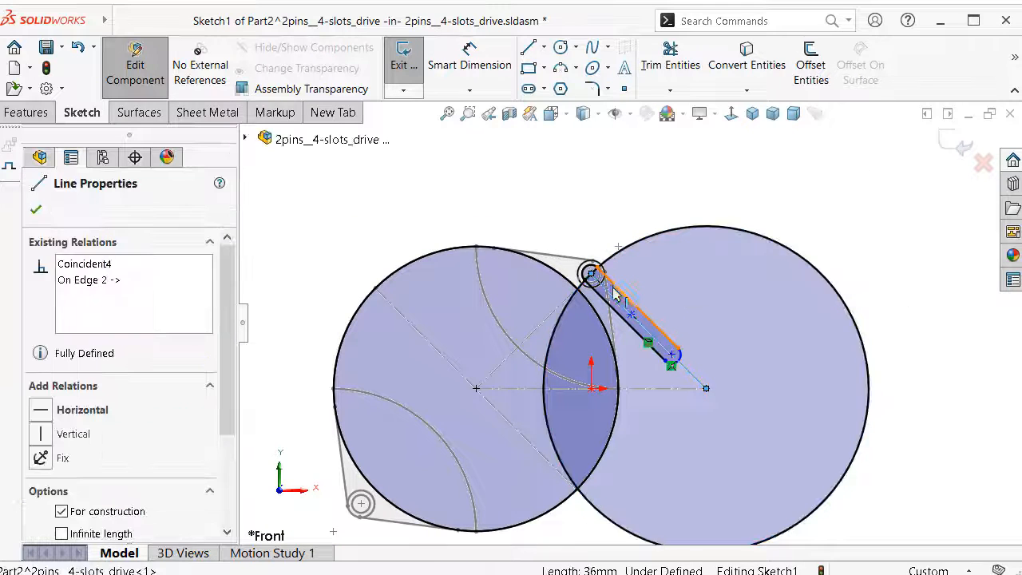
Dimension the distance between the slot's two end centres as 22 mm.
scroll(606, 273, down, 3)
click(559, 220)
right_drag(557, 218, 595, 130)
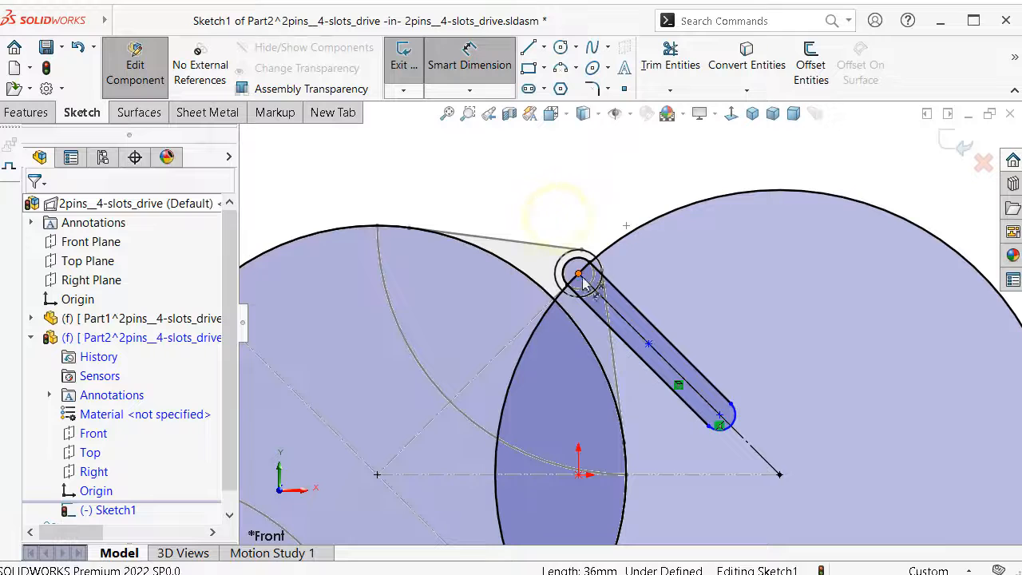
click(671, 393)
click(720, 414)
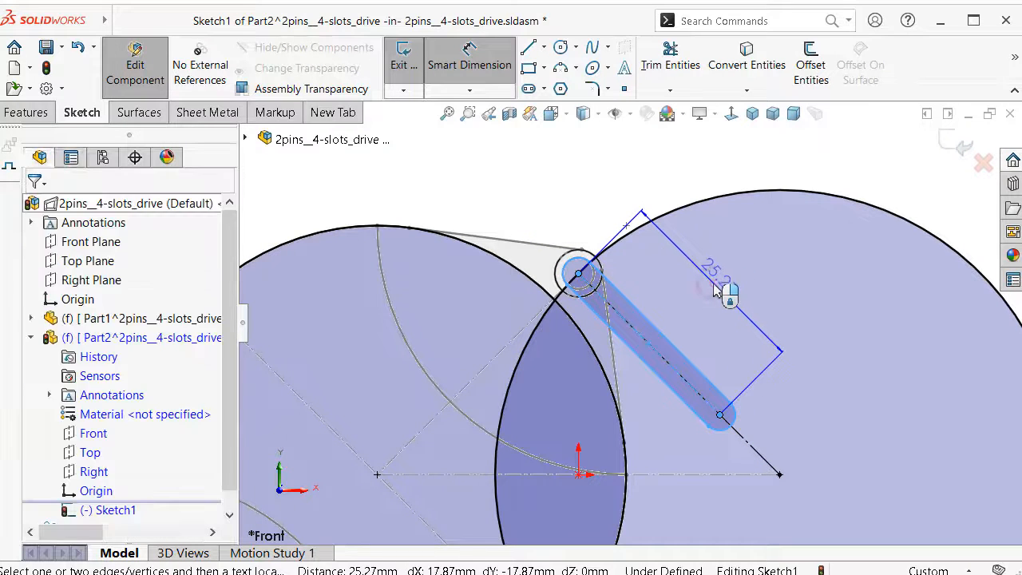
click(721, 290)
text(22)
click(645, 257)
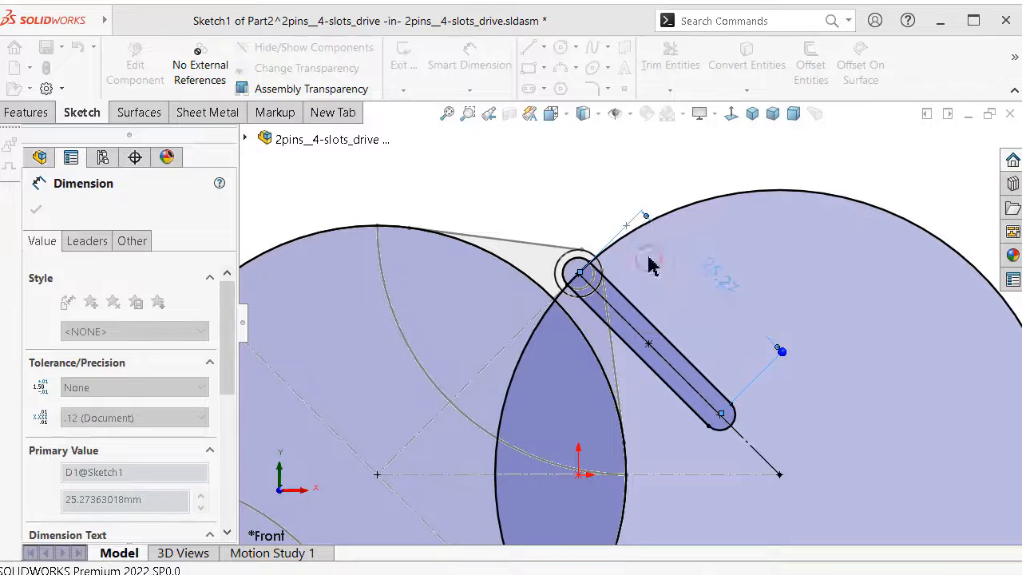
click(558, 175)
scroll(630, 322, up, 5)
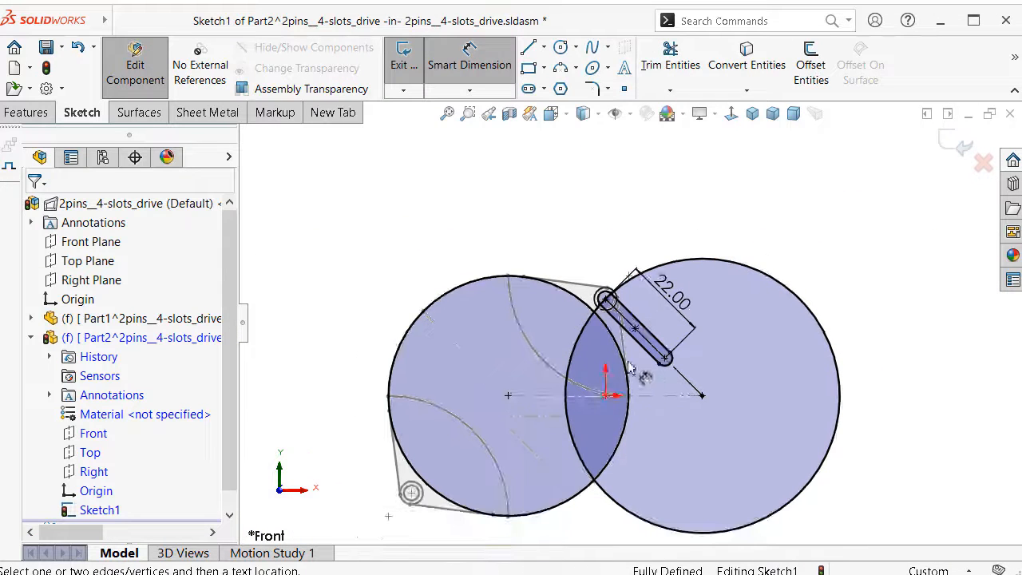
Trim away the portion of the converted 63 mm circle that lies outside the 72 mm circle.
click(682, 66)
scroll(572, 292, down, 3)
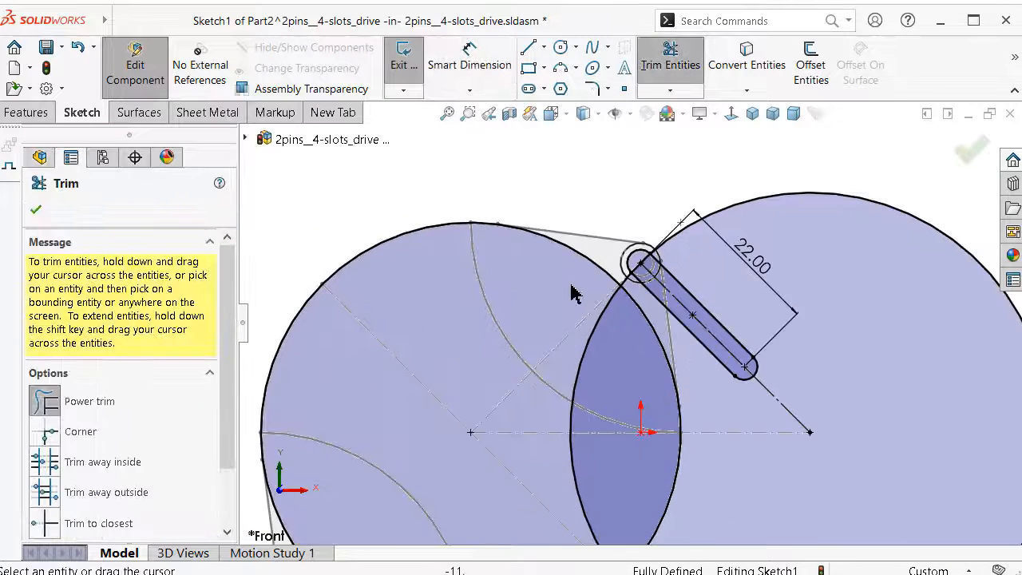
drag(591, 241, 627, 263)
scroll(703, 393, up, 2)
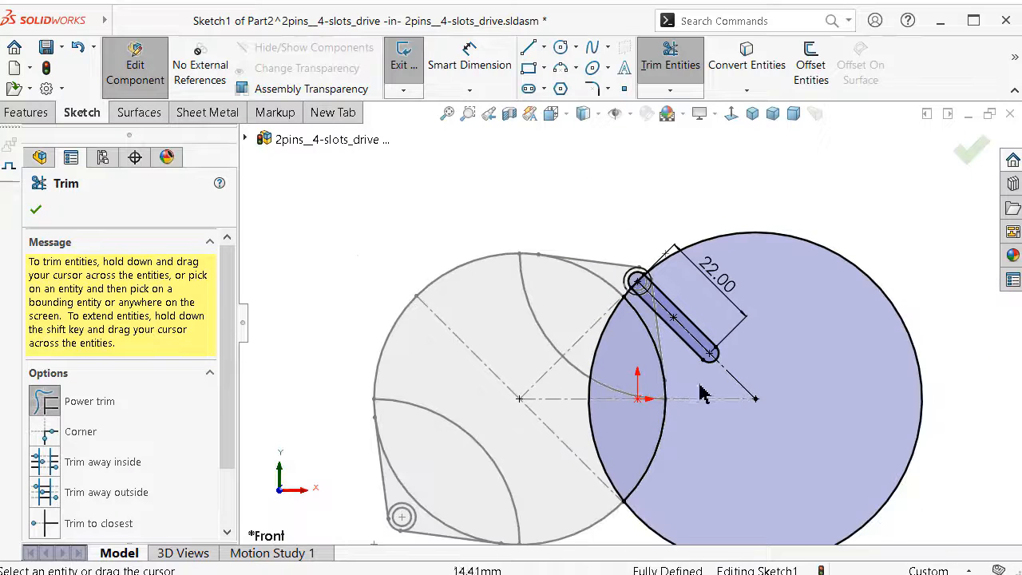
scroll(736, 396, down, 1)
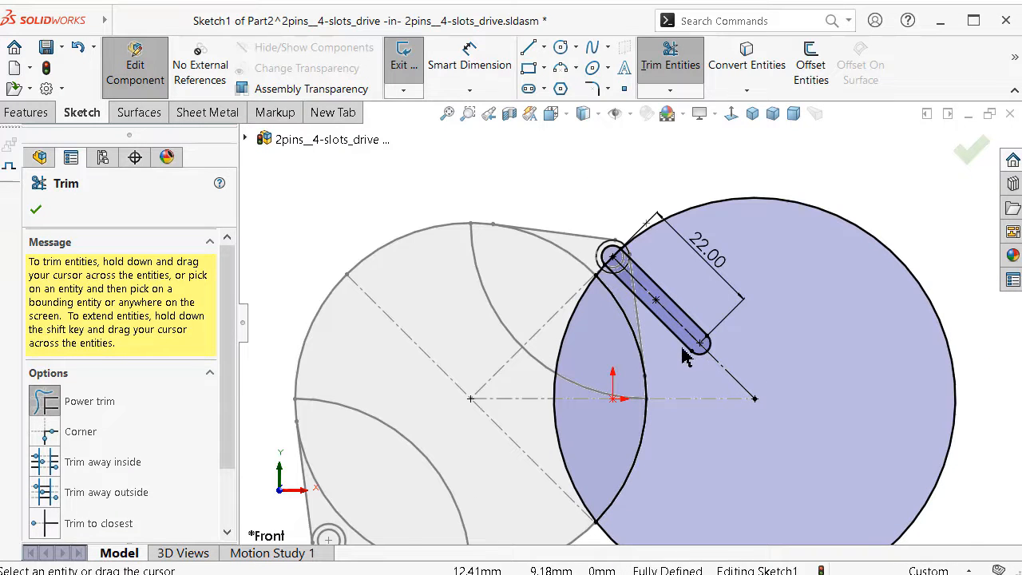
scroll(683, 357, down, 1)
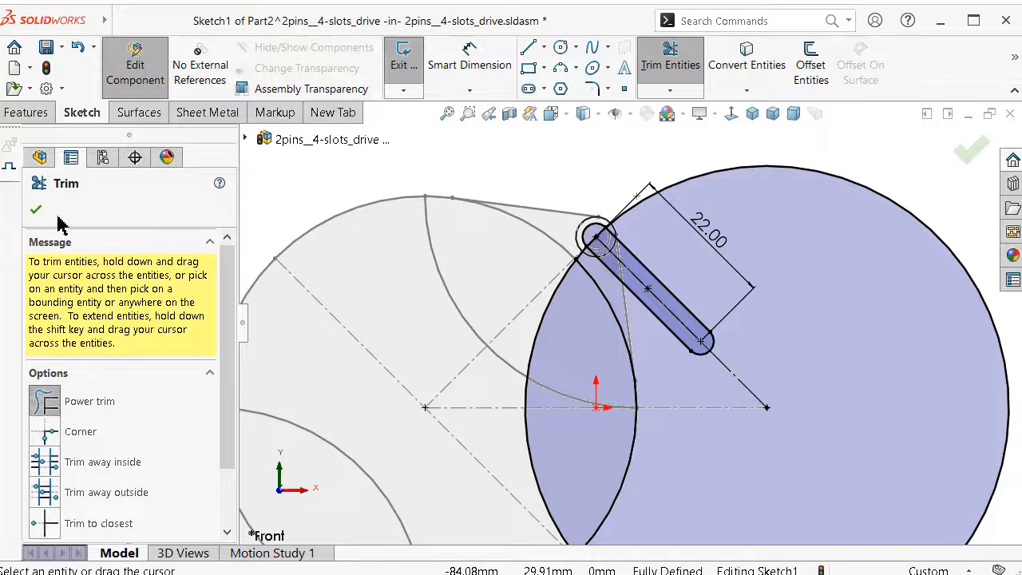
click(35, 209)
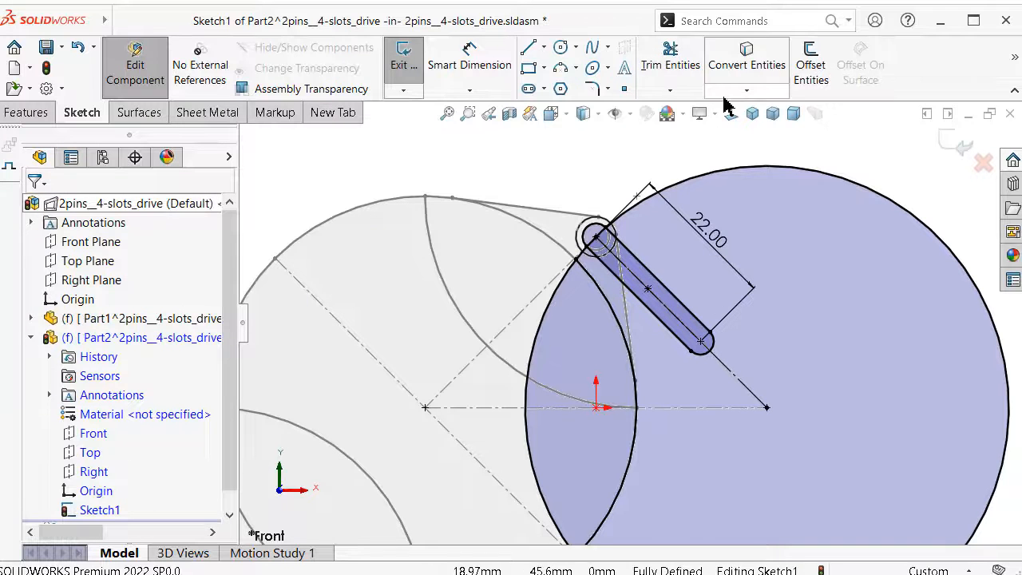
Start a circular sketch pattern with the 72 mm circle's centre as its pattern centre.
click(1013, 64)
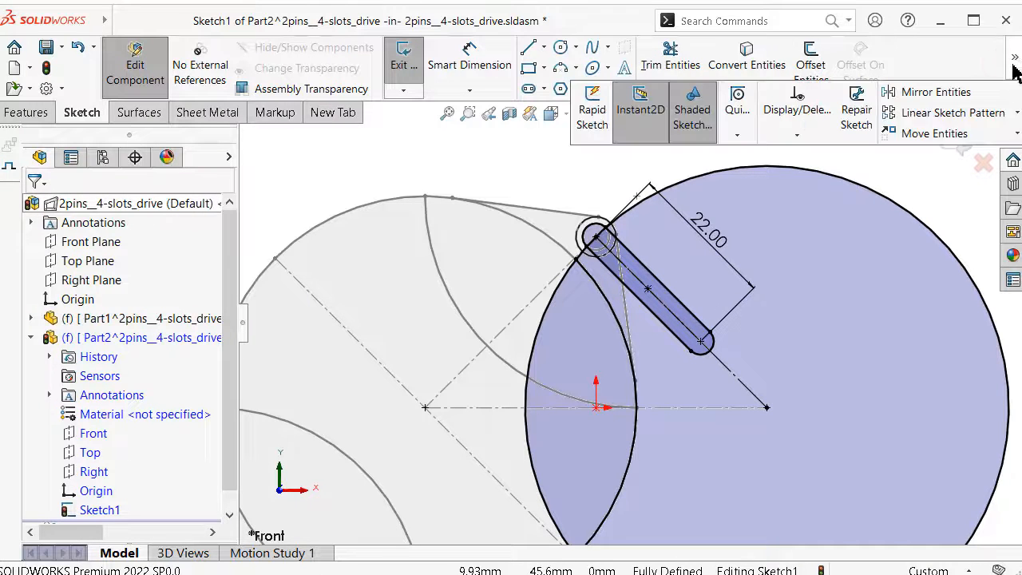
click(1018, 116)
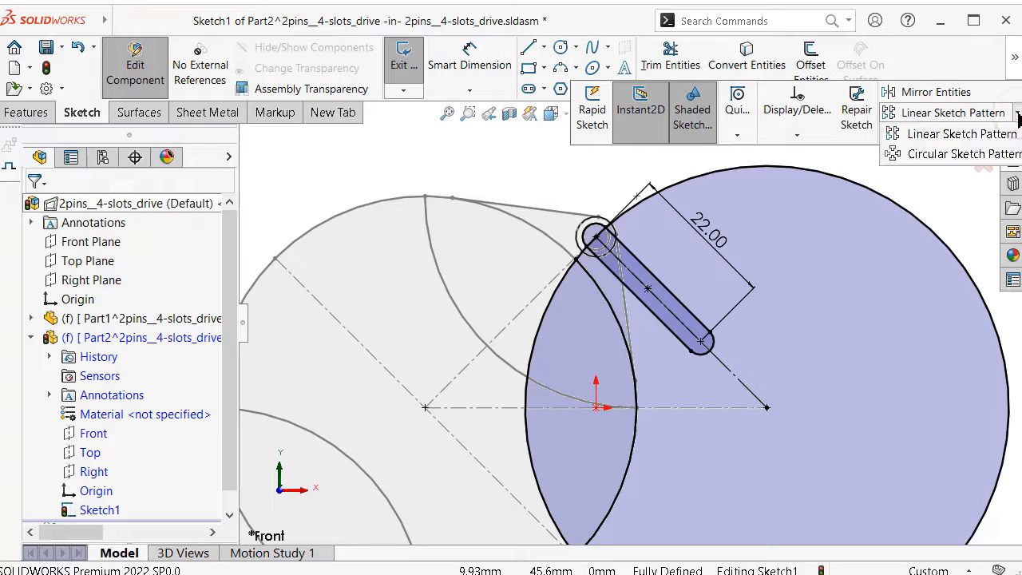
click(937, 130)
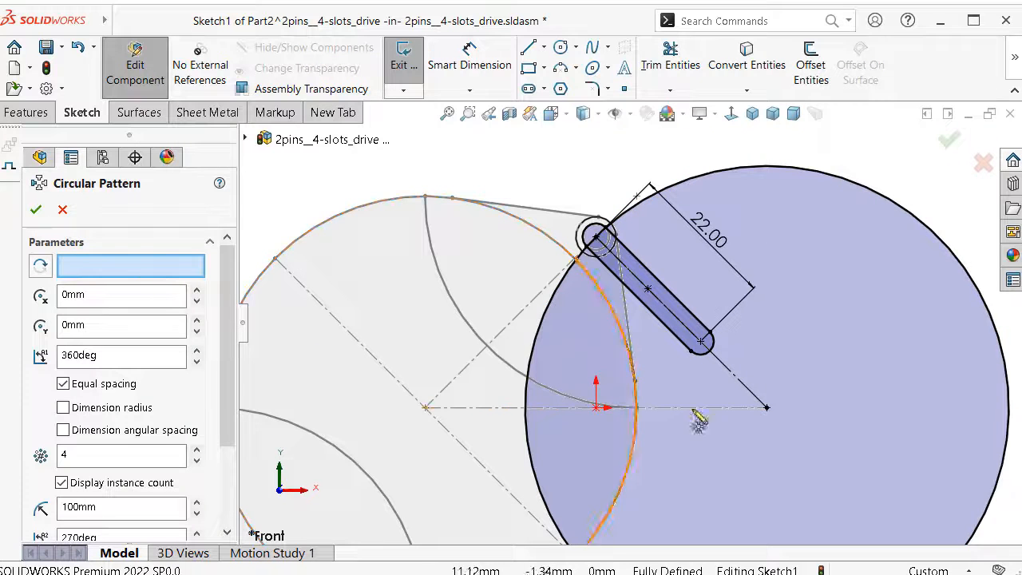
middle_drag(698, 424, 687, 411)
click(128, 268)
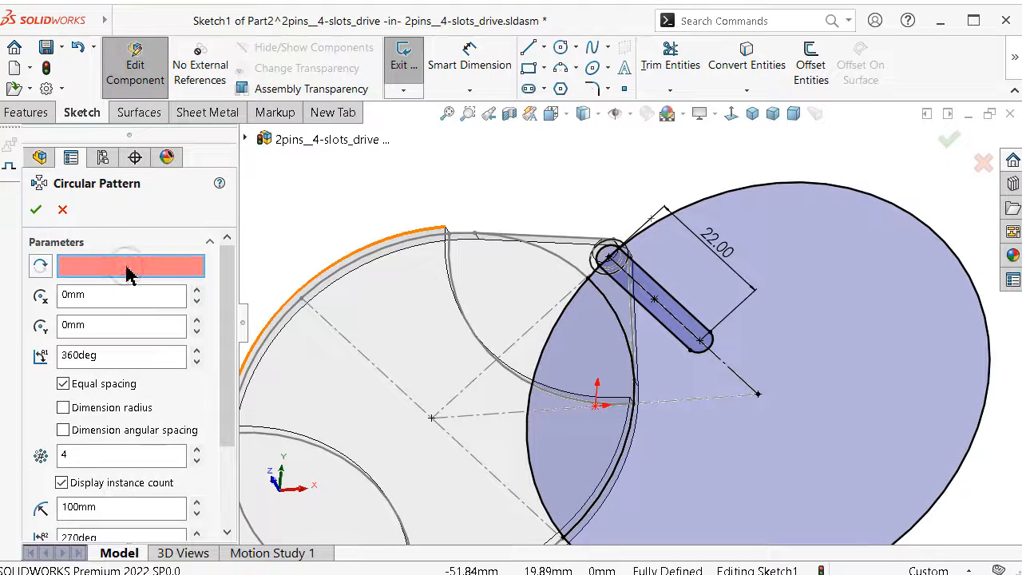
click(758, 394)
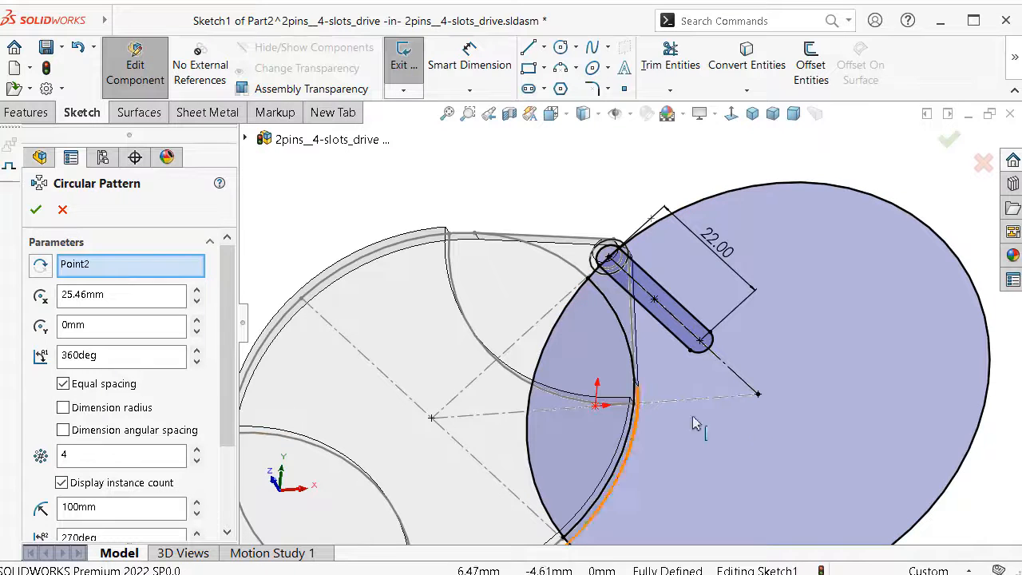
Pattern the slot and the trimmed 63 mm arc as four equally spaced instances over 360 degrees.
drag(226, 410, 229, 477)
click(132, 479)
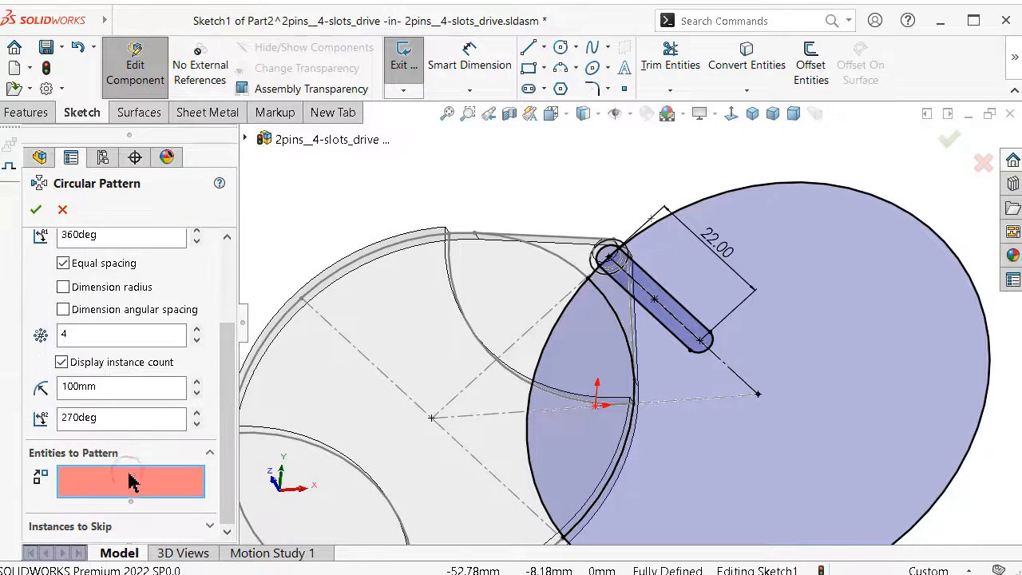
scroll(702, 294, down, 2)
click(667, 344)
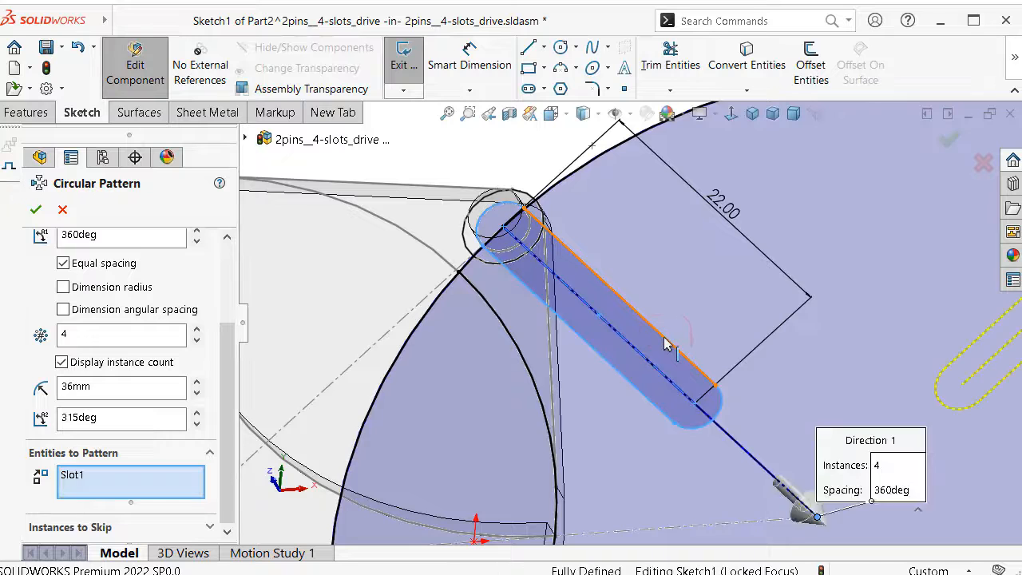
scroll(687, 338, up, 3)
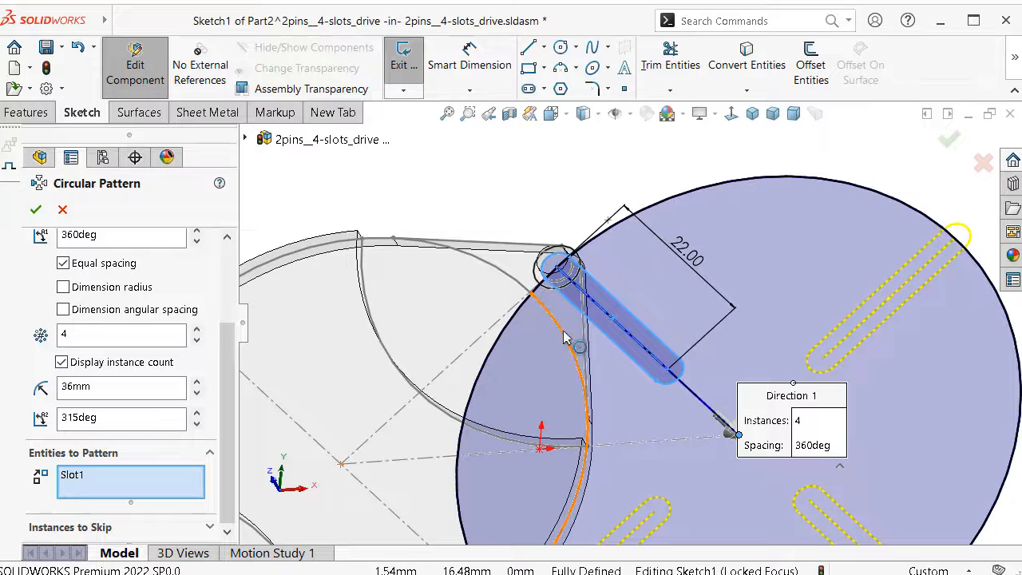
click(575, 339)
key(Return)
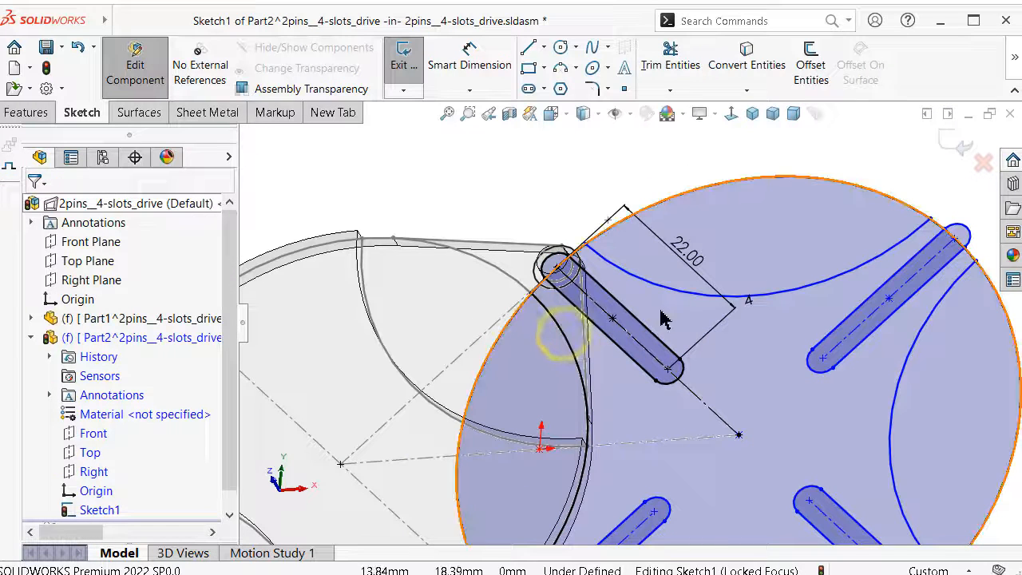
click(728, 116)
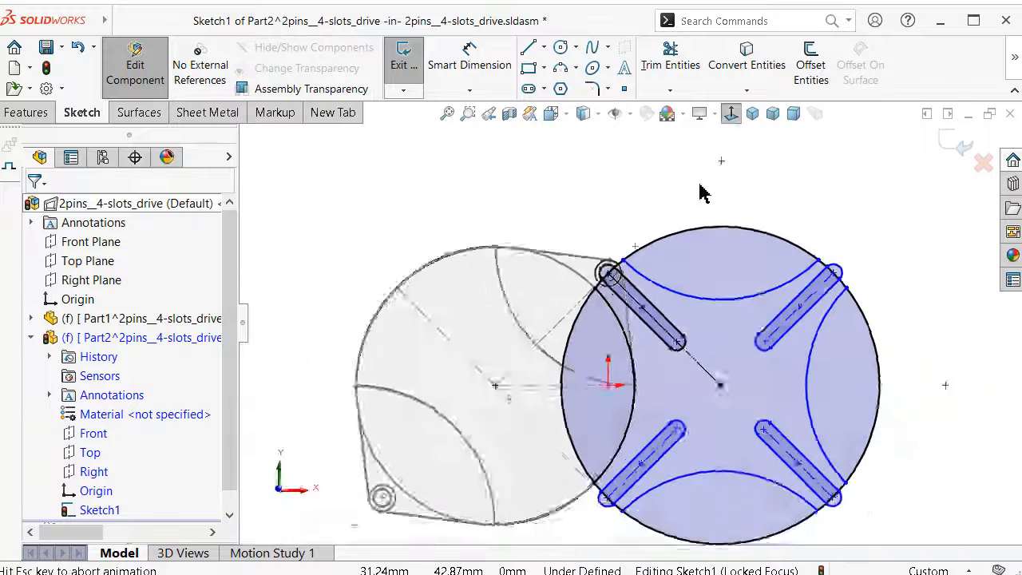
scroll(678, 239, down, 5)
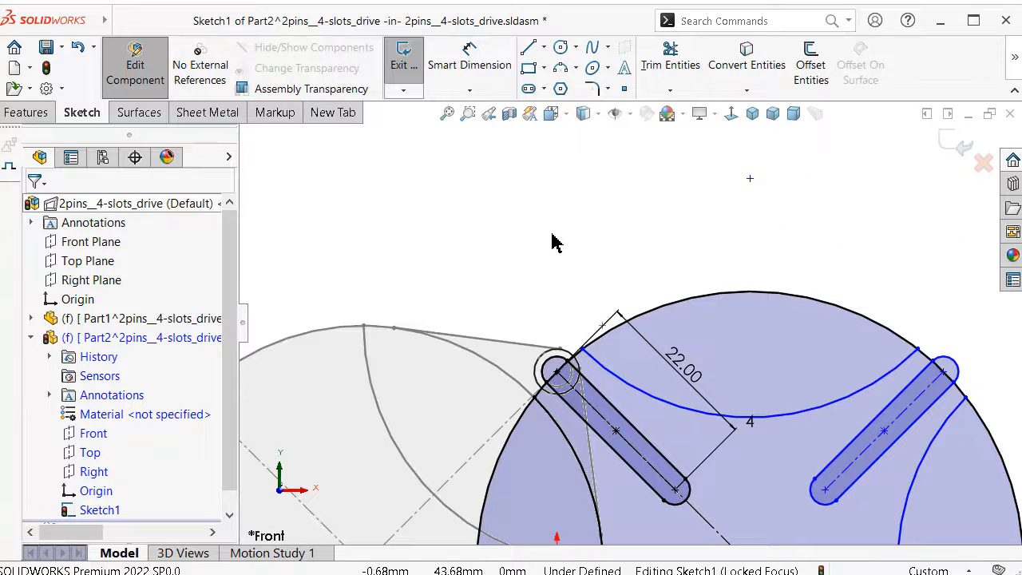
Fully define the sketch by calculating relations and dimensions for the patterned arc at the top of the 72 mm circle.
click(617, 372)
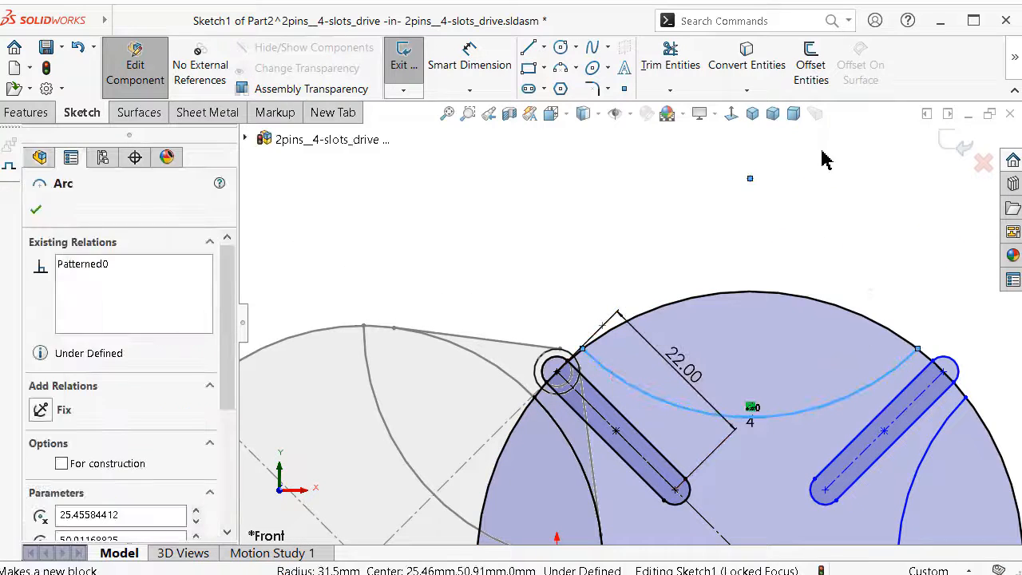
click(745, 89)
click(1014, 59)
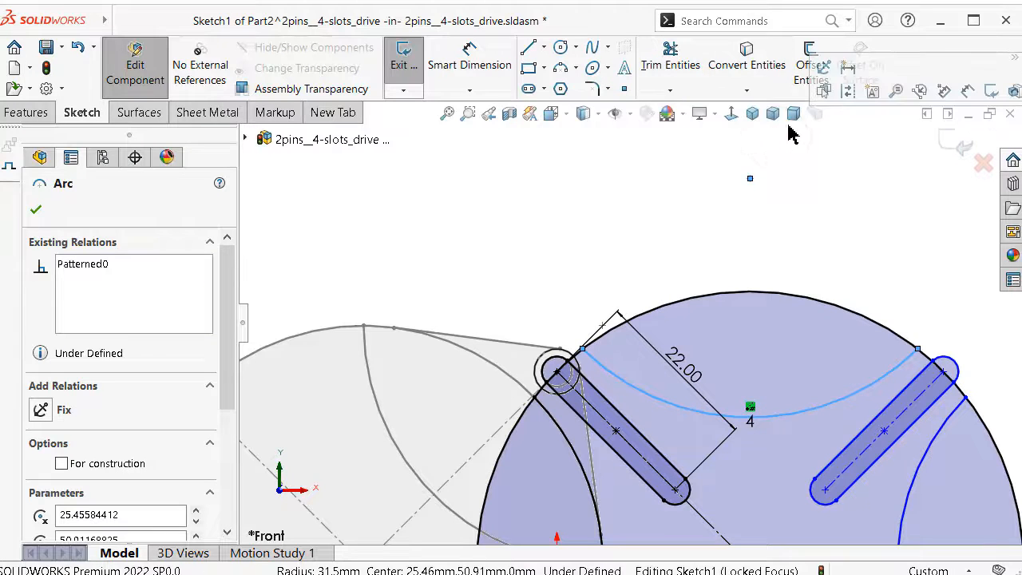
click(1013, 64)
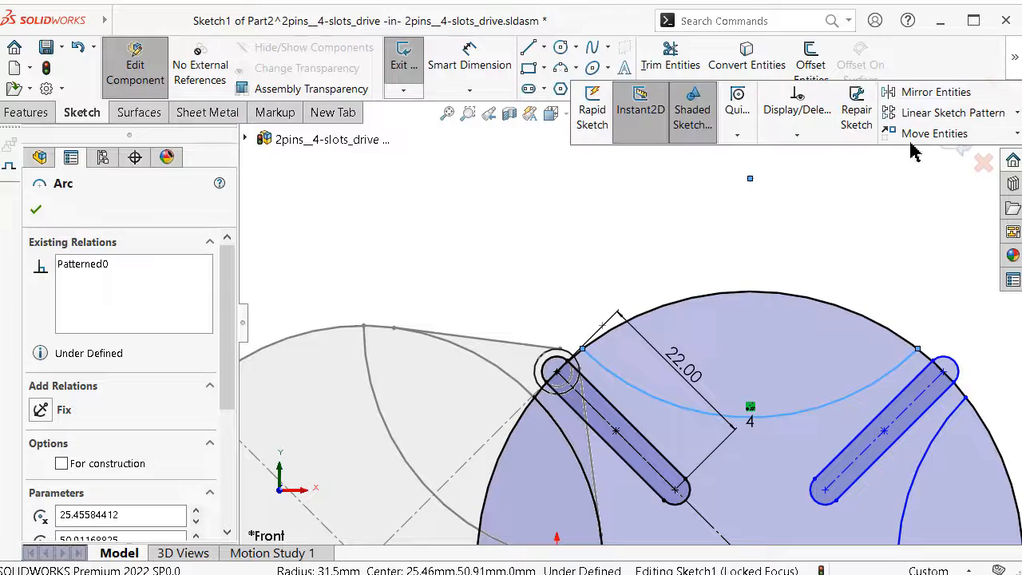
click(790, 141)
click(799, 195)
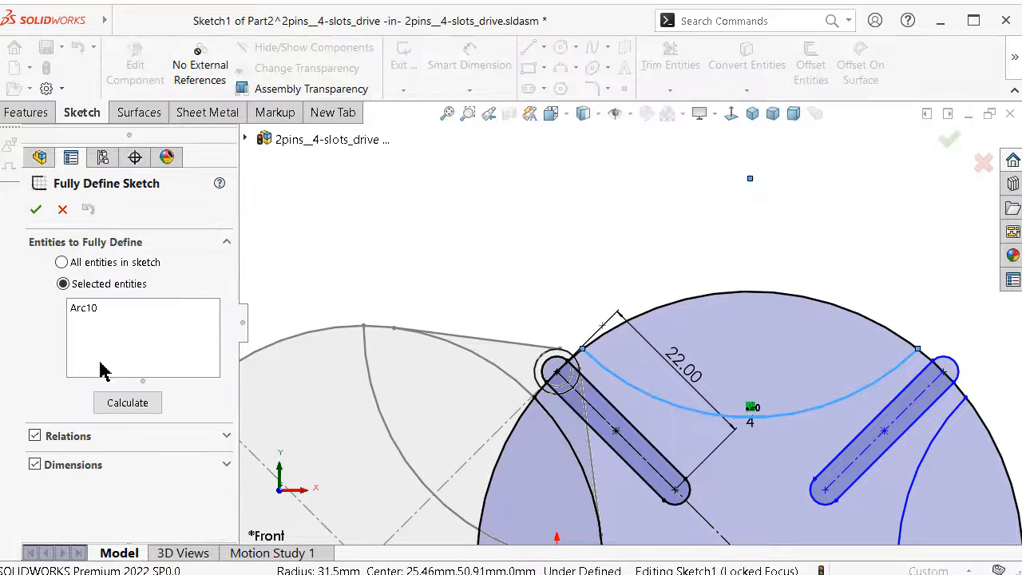
click(130, 404)
click(62, 210)
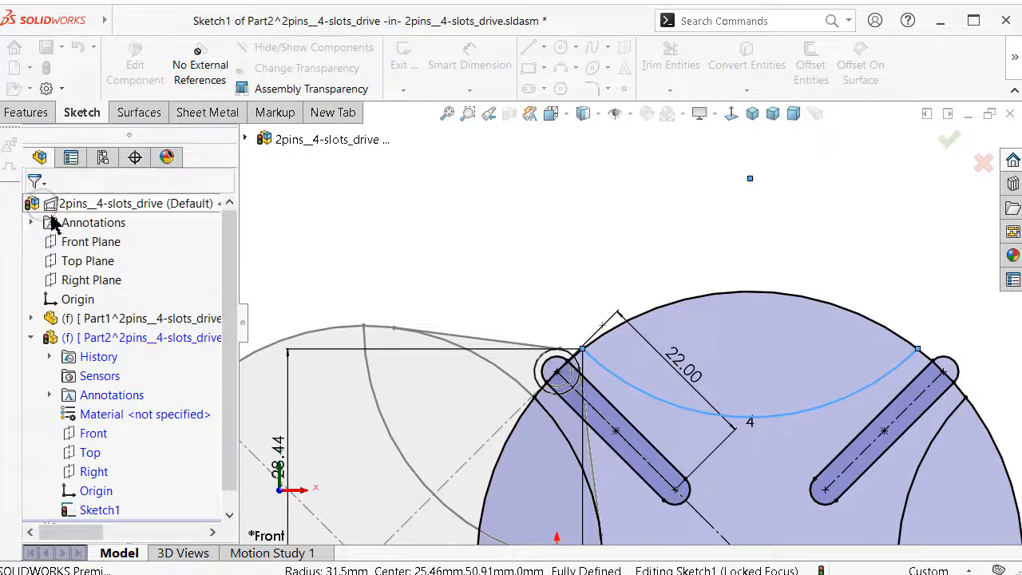
Extrude the star-shaped contour with its four slots by 2 mm and return to editing the assembly.
scroll(635, 319, up, 5)
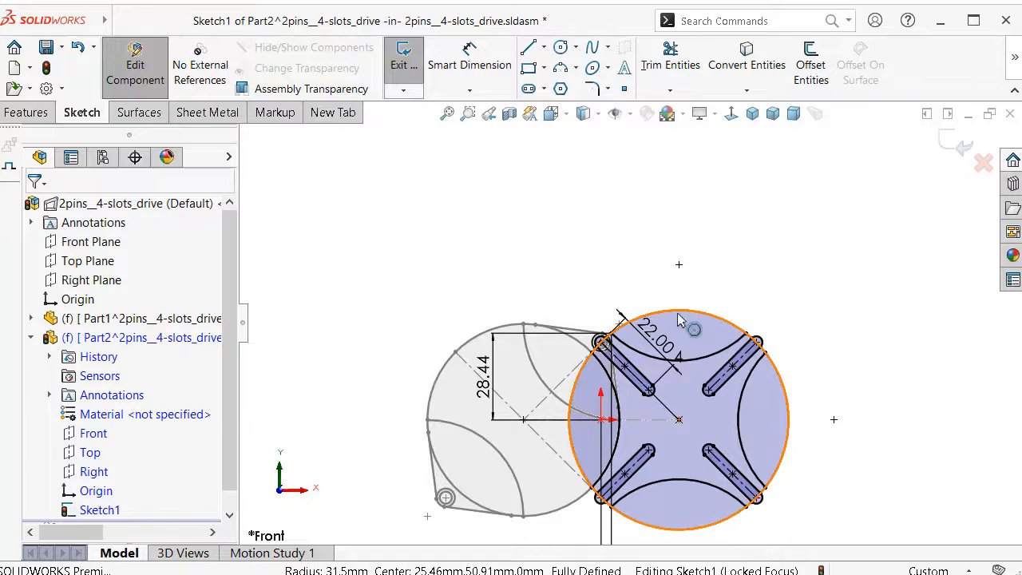
middle_drag(678, 319, 675, 349)
scroll(730, 433, down, 3)
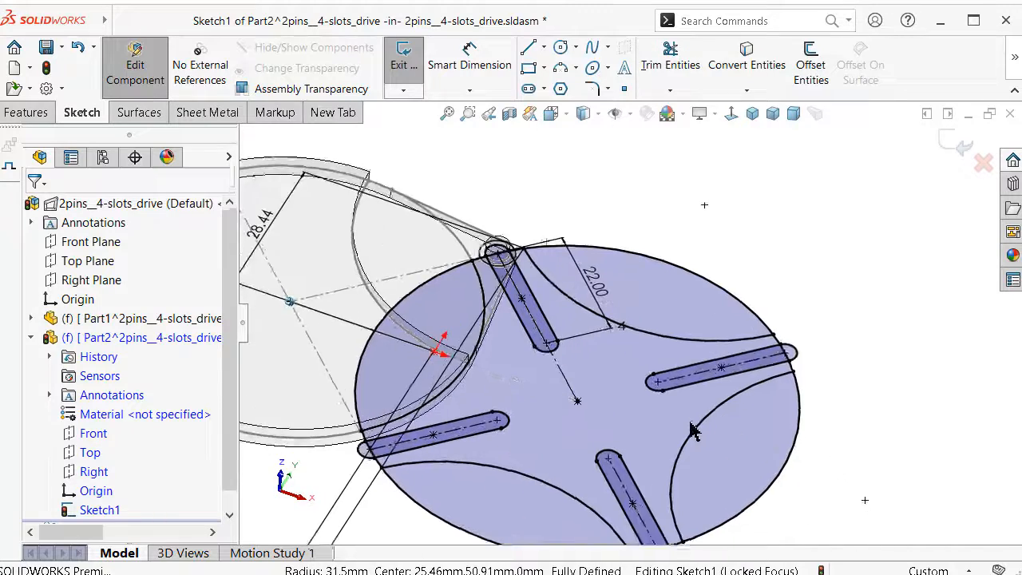
scroll(693, 431, down, 3)
click(24, 112)
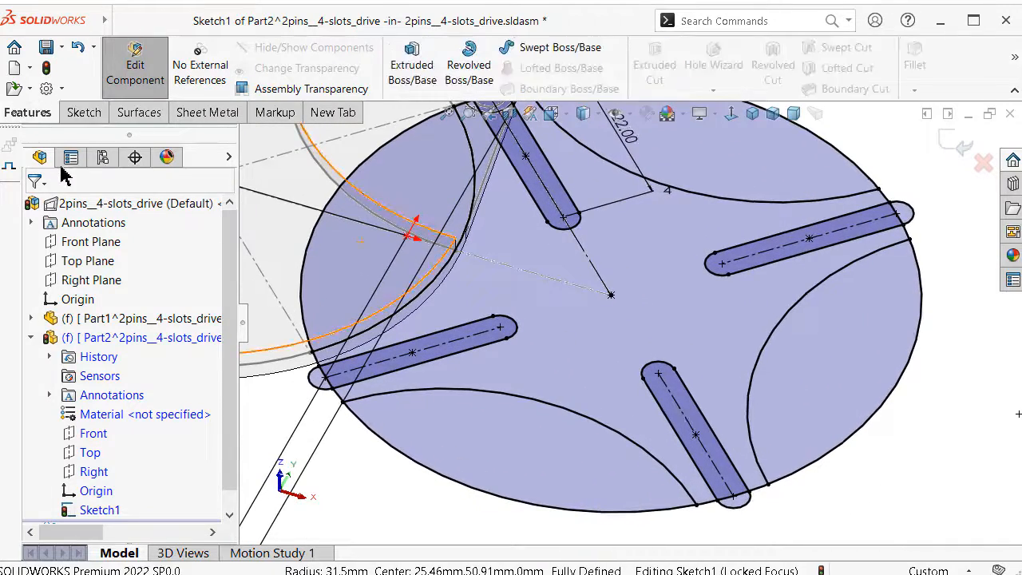
click(413, 74)
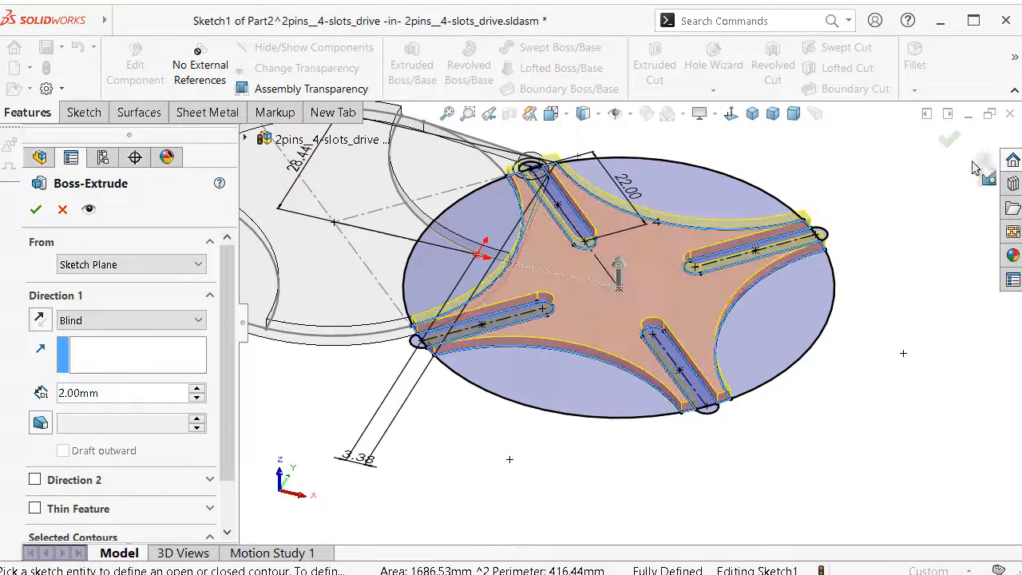
click(949, 142)
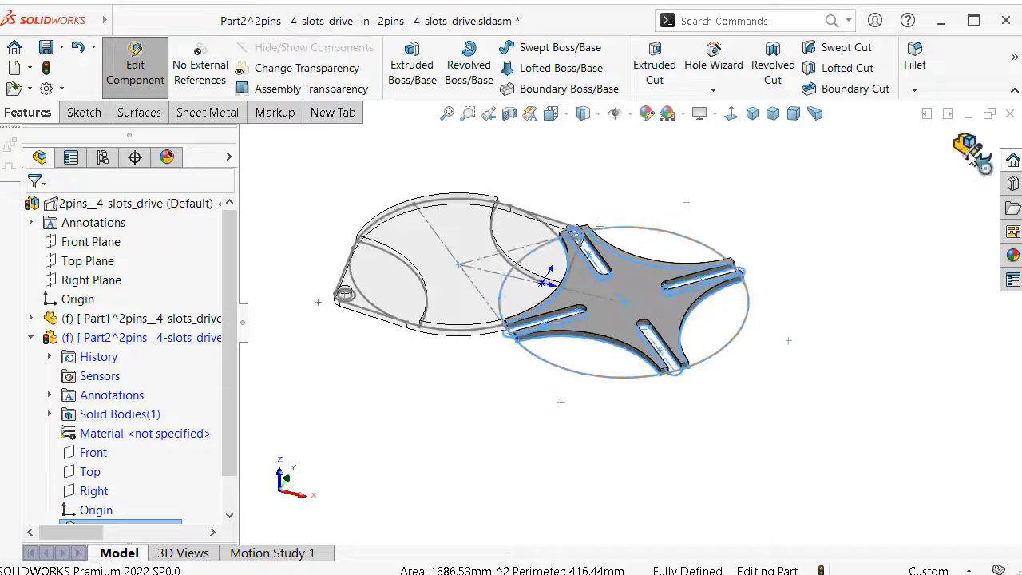
click(968, 145)
key(ctrl+1)
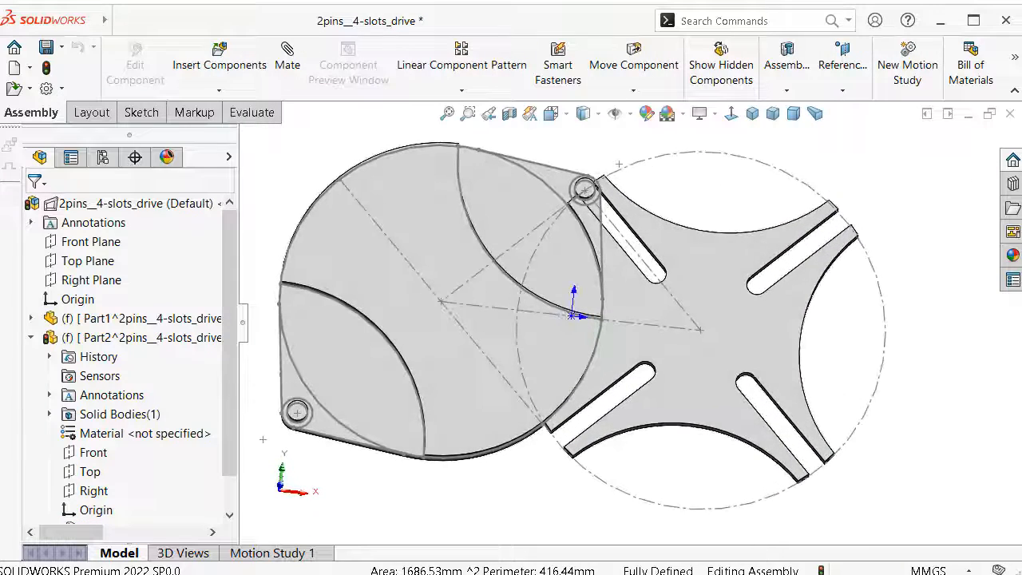
Apply a blue appearance to the whole pin driver, Part1.
click(156, 318)
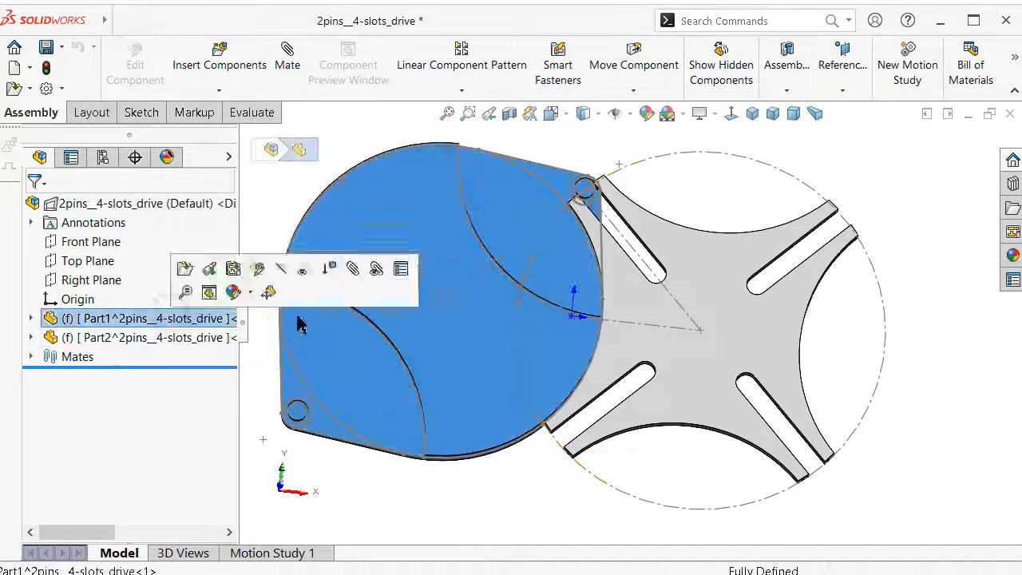
click(646, 113)
drag(229, 338, 232, 408)
click(143, 494)
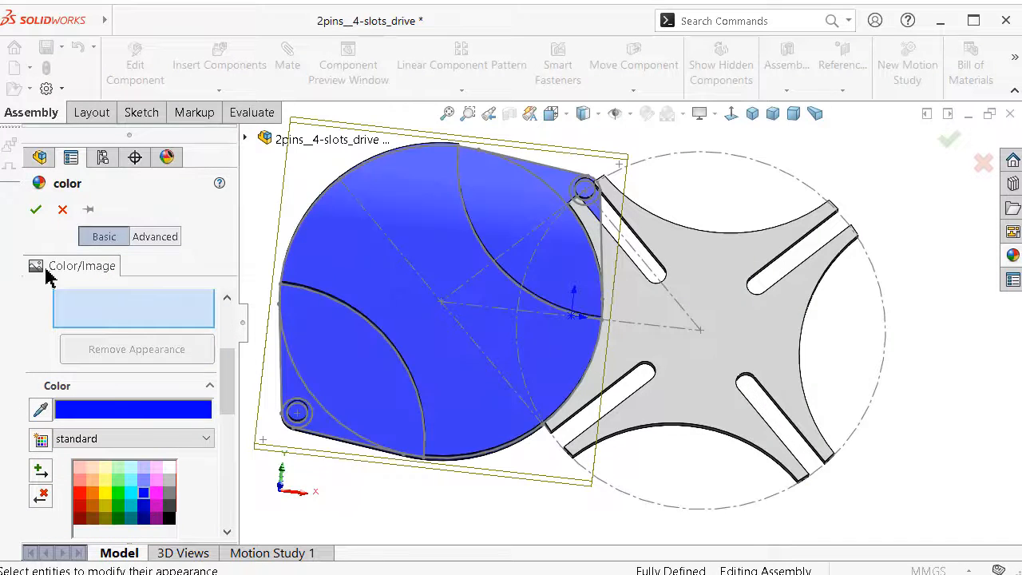
click(35, 209)
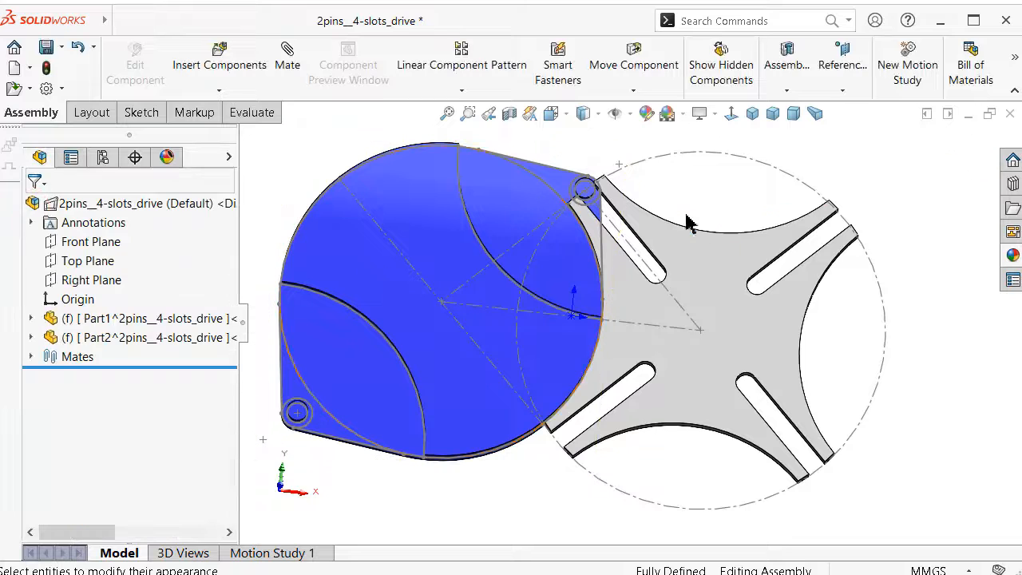
Apply an orange appearance to the four-slot part, Part2.
click(147, 339)
click(646, 113)
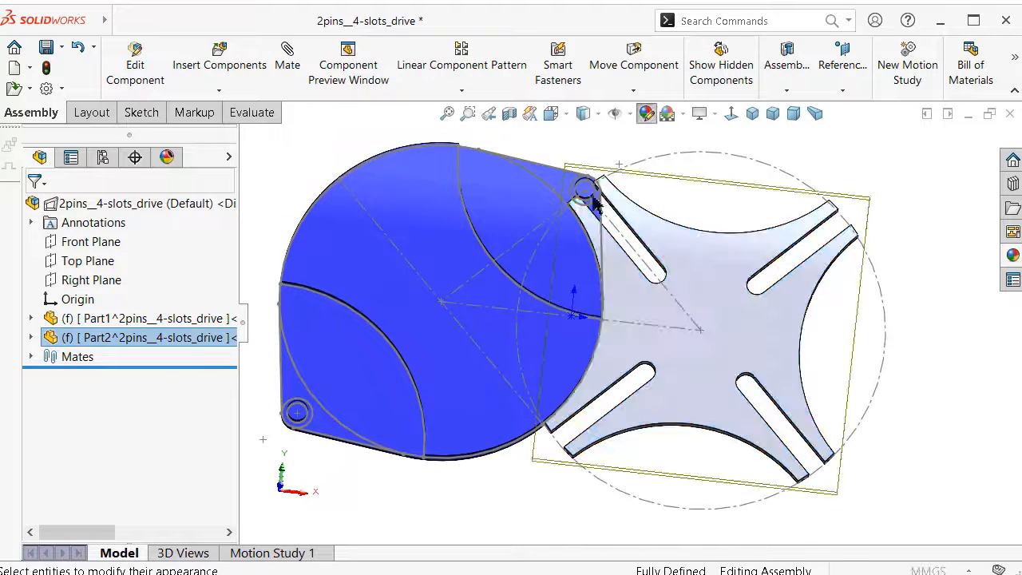
drag(229, 336, 239, 389)
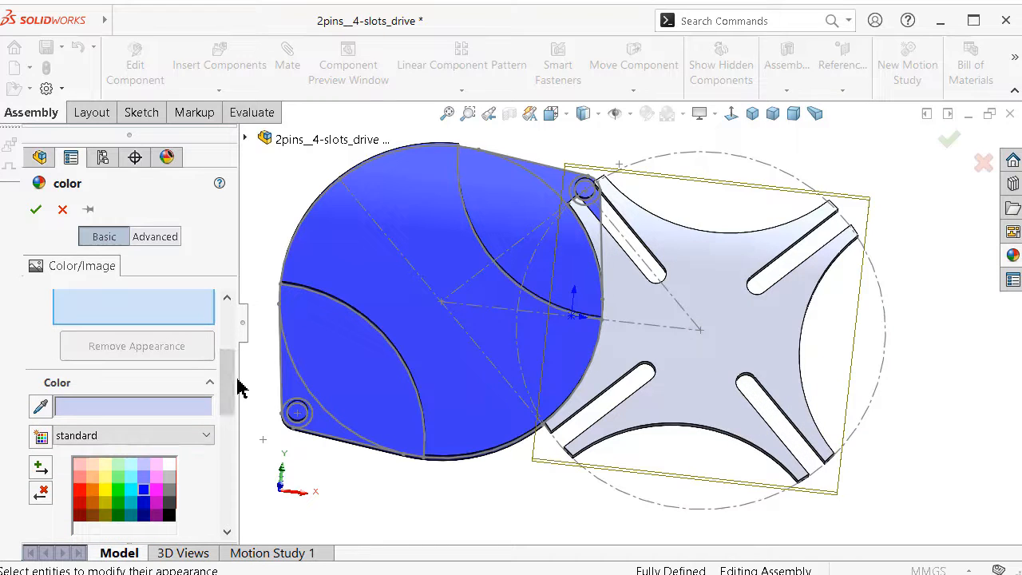
click(93, 489)
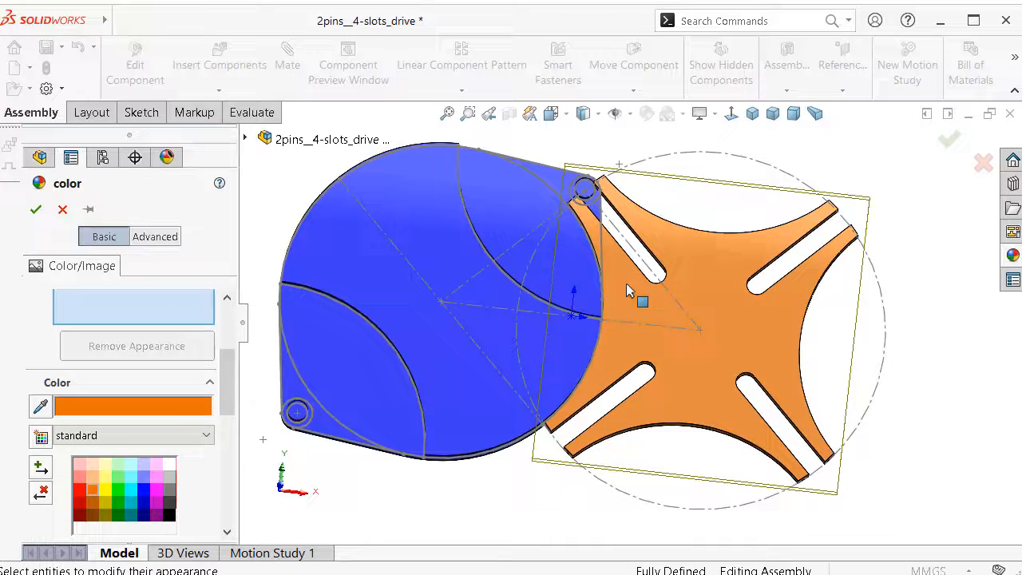
click(947, 141)
middle_drag(820, 131, 799, 161)
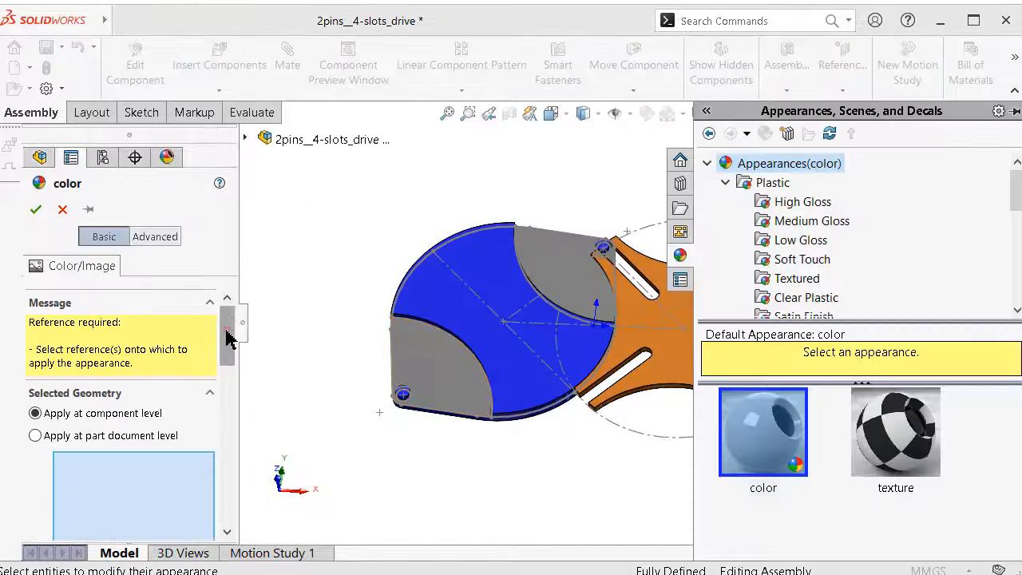
drag(226, 331, 224, 399)
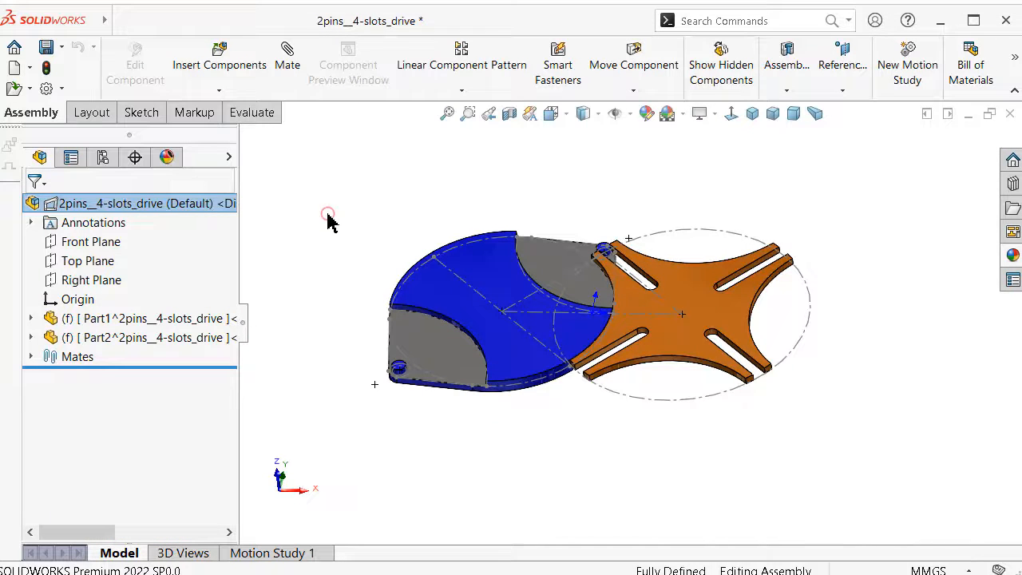
Mate the pin driver's upper recessed face coincident with the assembly's Front Plane.
click(104, 243)
click(119, 195)
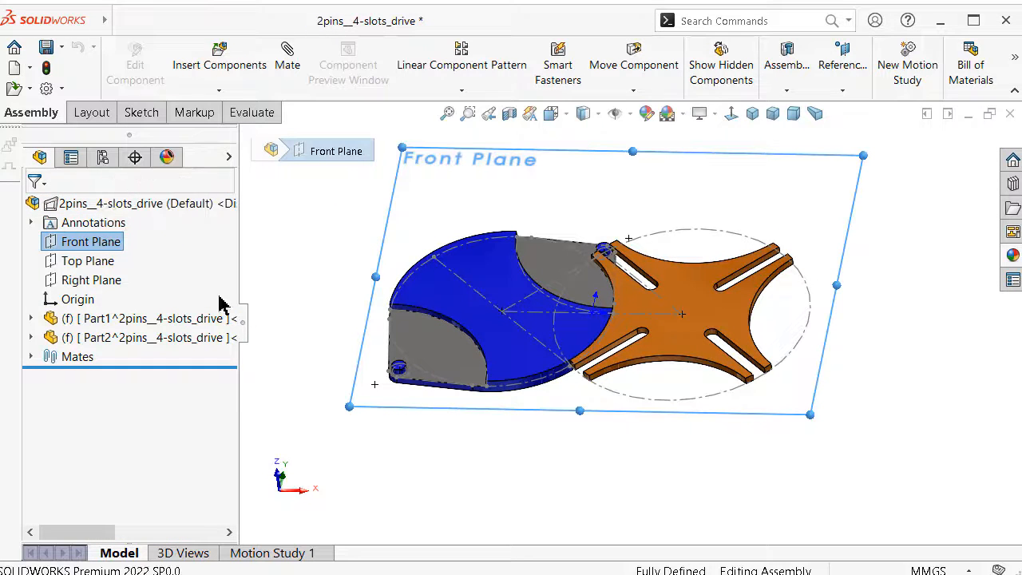
click(559, 270)
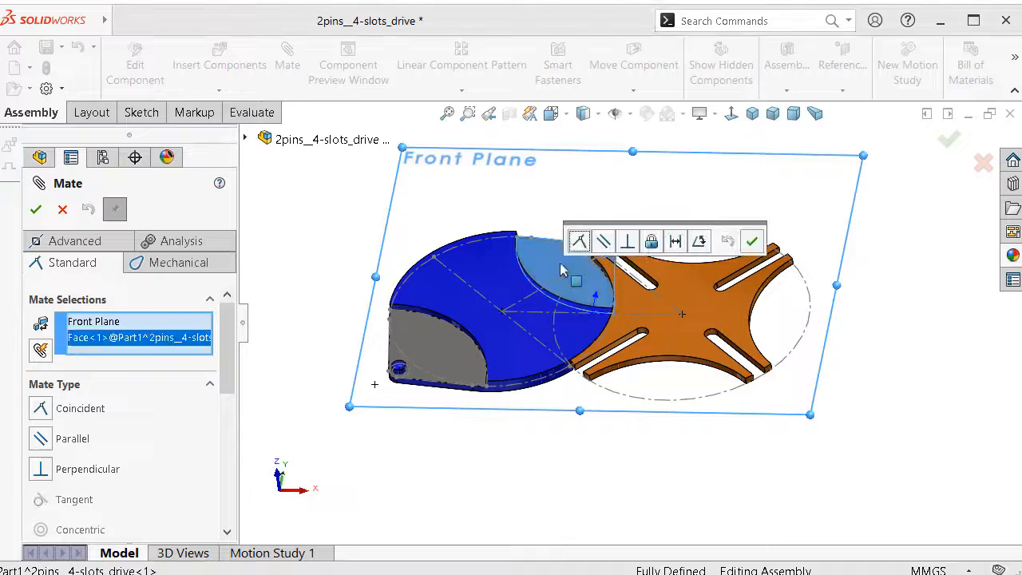
click(580, 241)
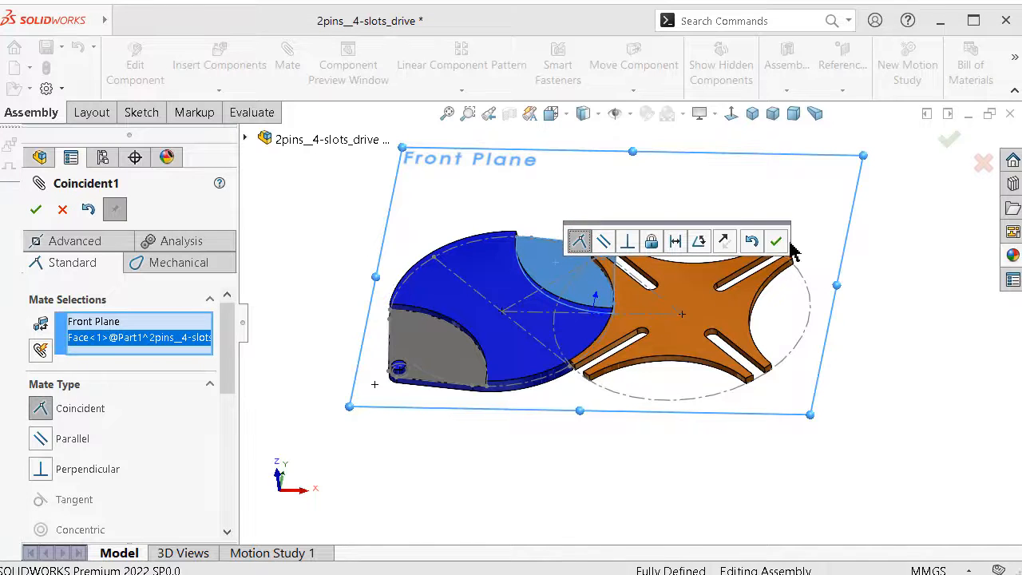
click(777, 242)
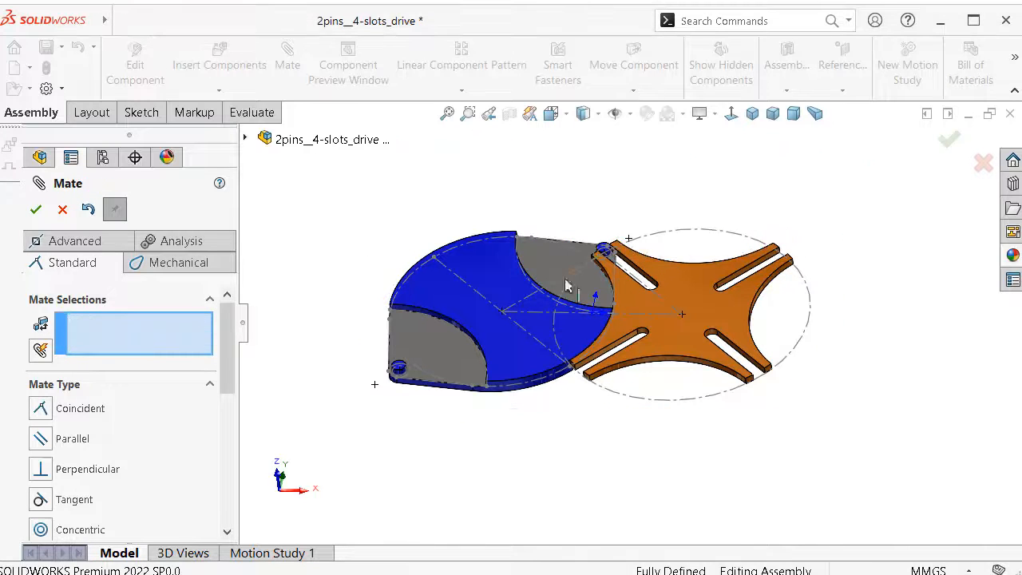
Mate the pin driver's outer cylindrical face concentric with the 63 mm layout circle.
click(425, 273)
middle_drag(464, 395, 472, 356)
scroll(473, 358, down, 3)
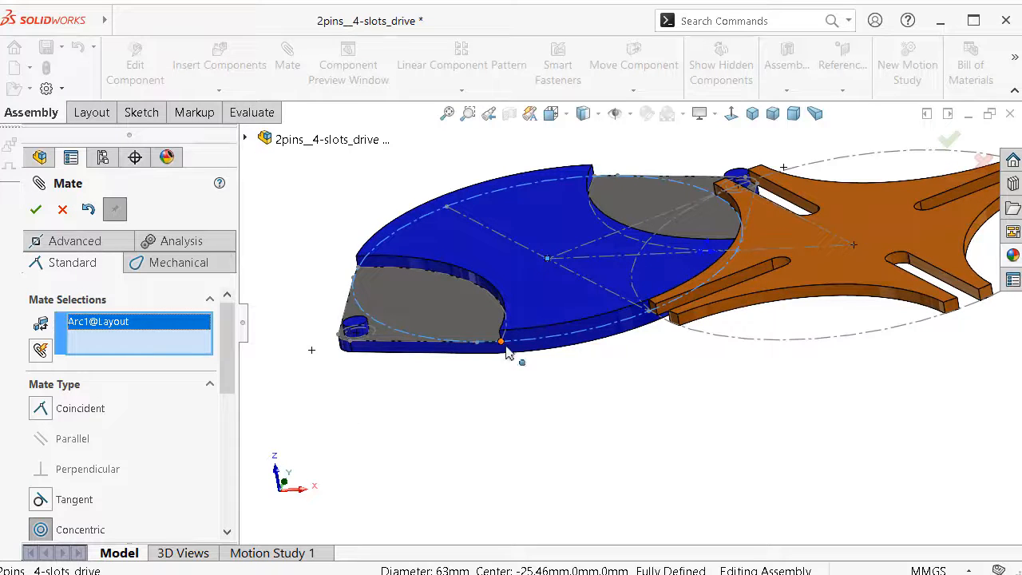
scroll(572, 349, down, 2)
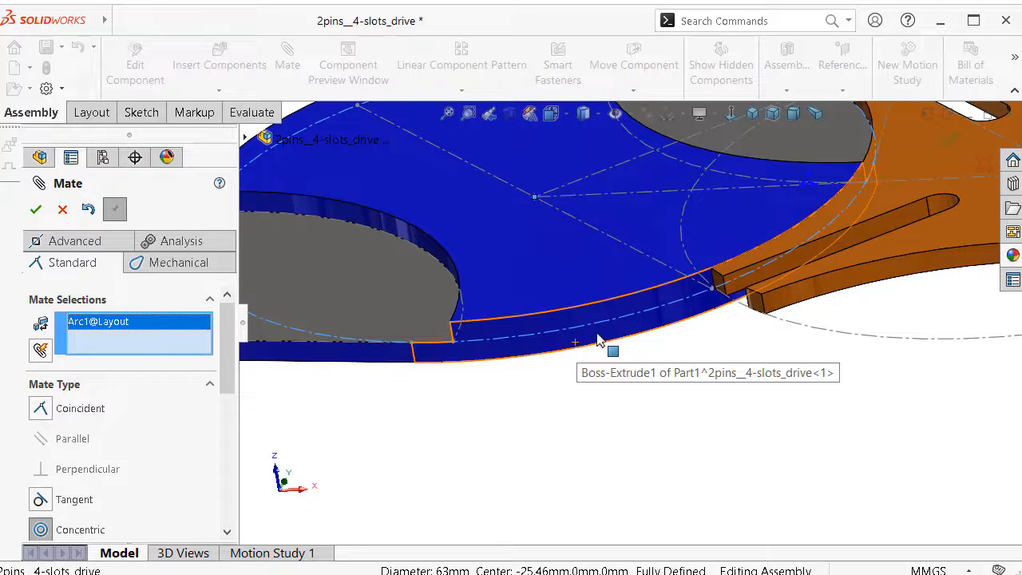
click(600, 341)
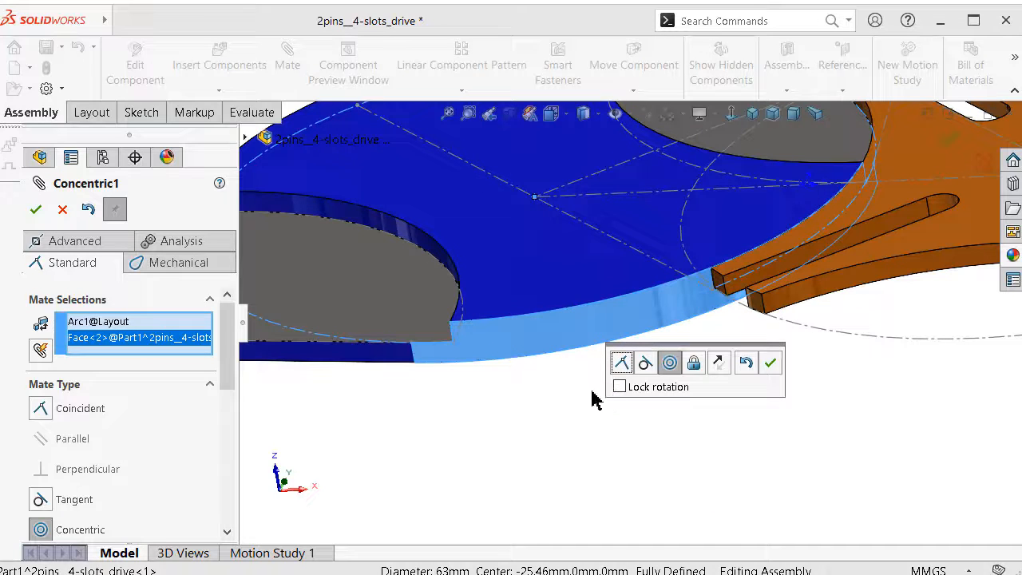
click(770, 363)
Mate the four-slot part's back face coincident with the pin driver's recessed face and finish mating.
scroll(789, 354, up, 5)
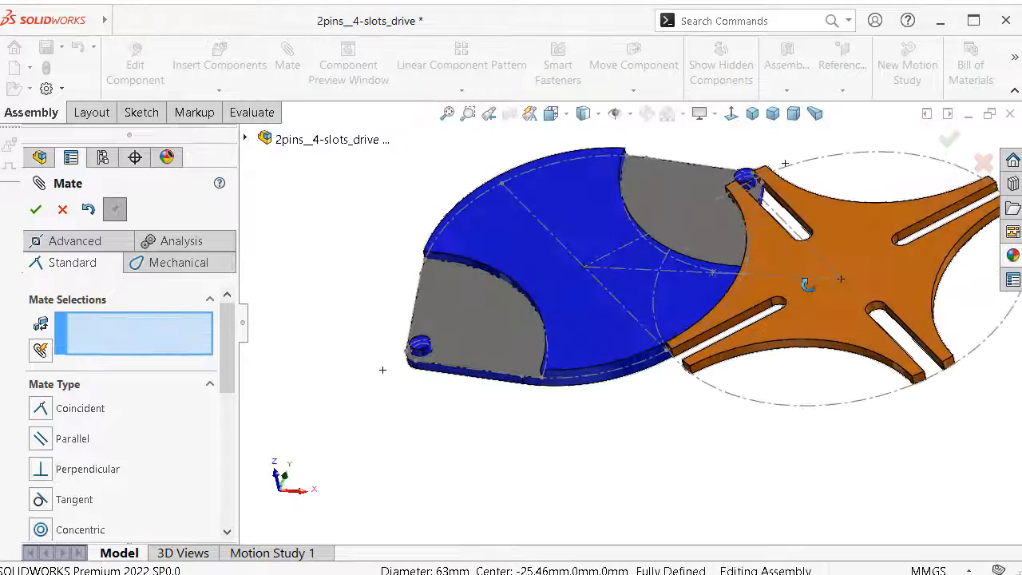
click(673, 205)
middle_drag(672, 206, 723, 281)
click(723, 281)
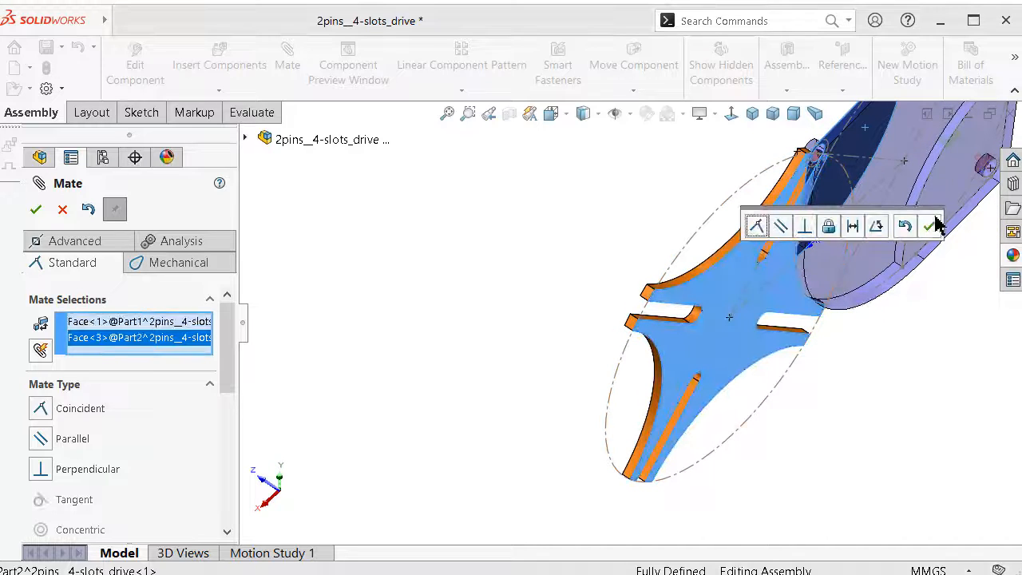
middle_drag(747, 295, 886, 257)
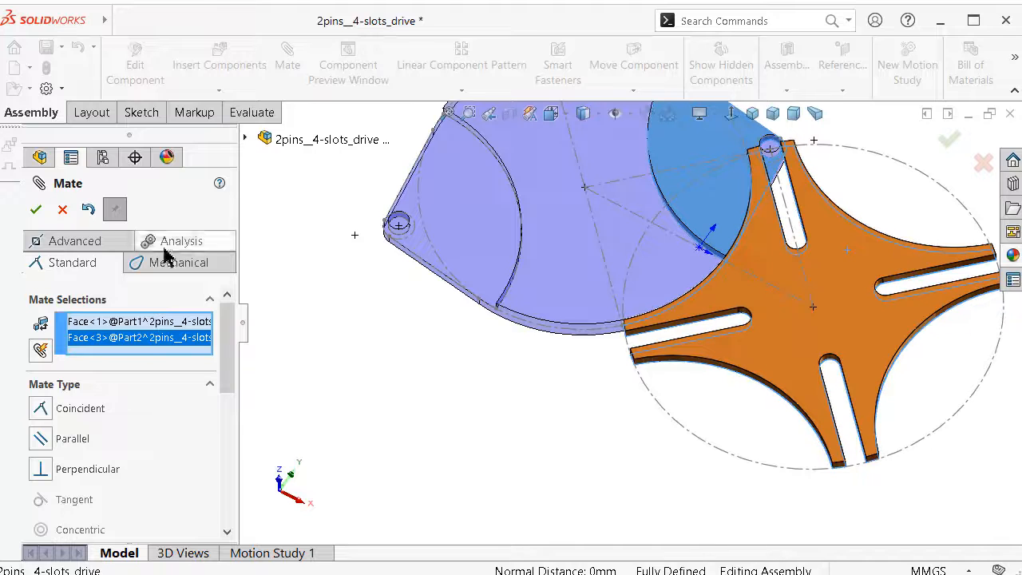
click(46, 411)
click(36, 209)
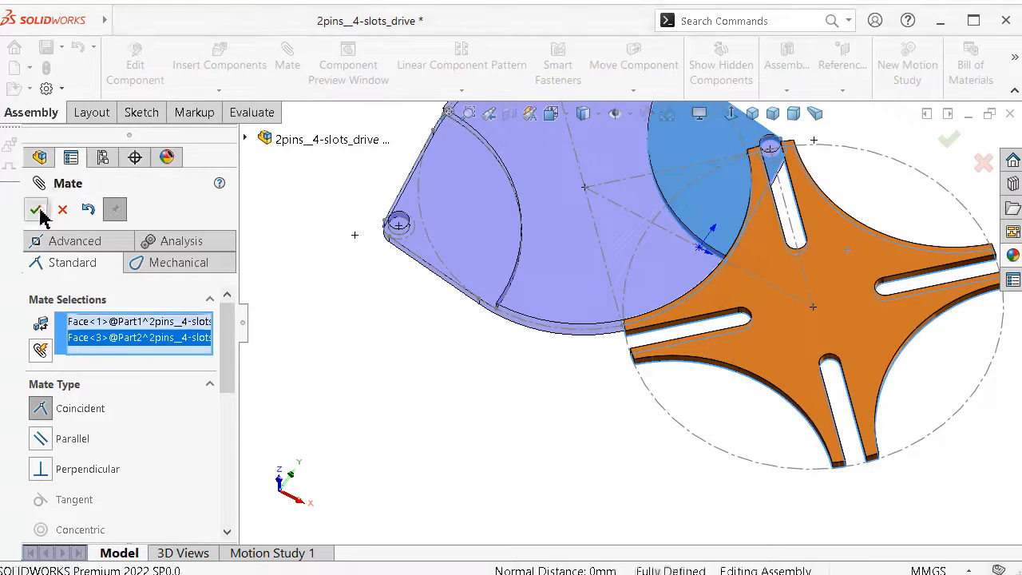
click(38, 210)
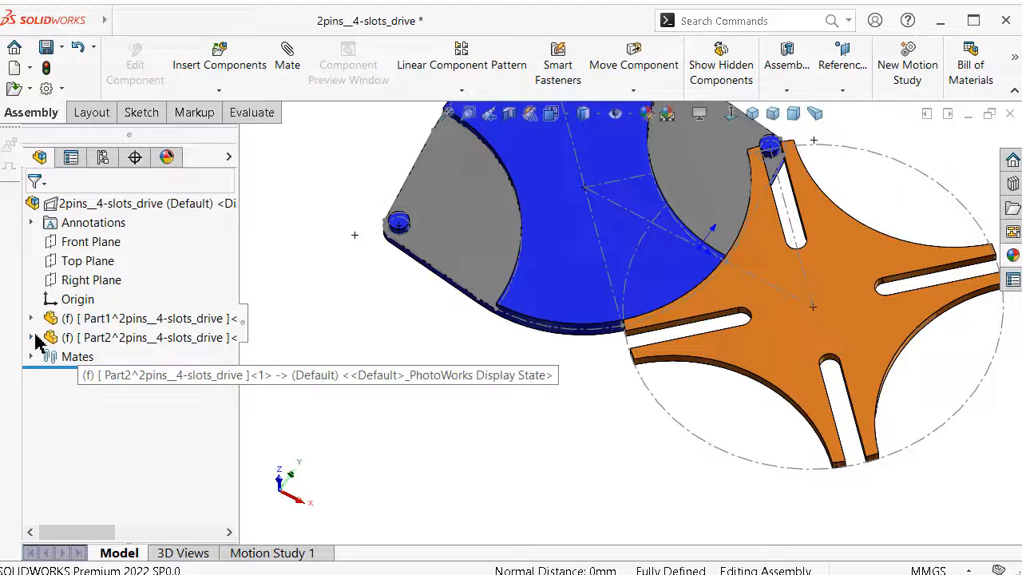
Open Sketch1 of the four-slot part's Boss-Extrude1 for editing in context.
click(29, 335)
click(50, 490)
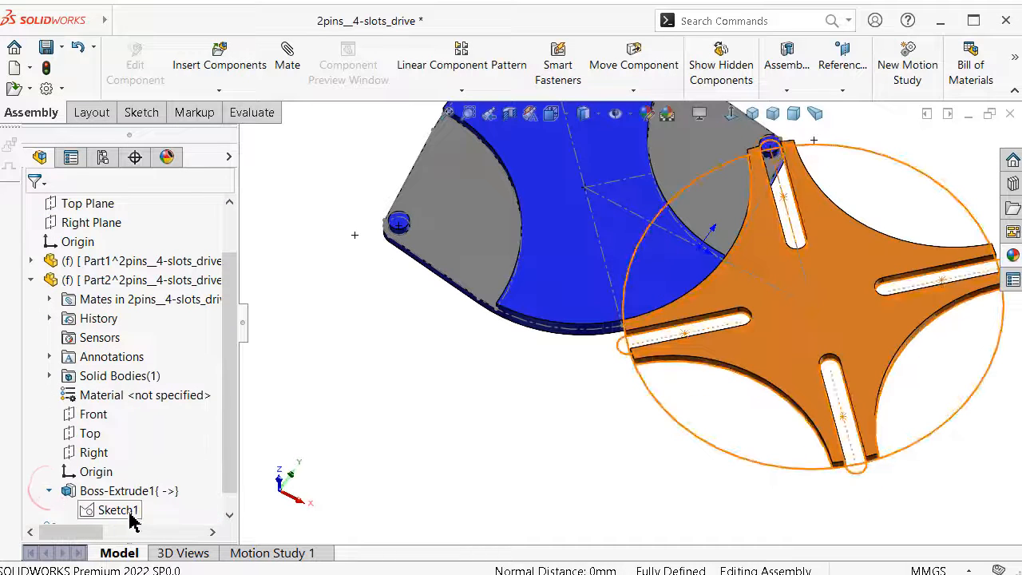
click(132, 515)
click(157, 467)
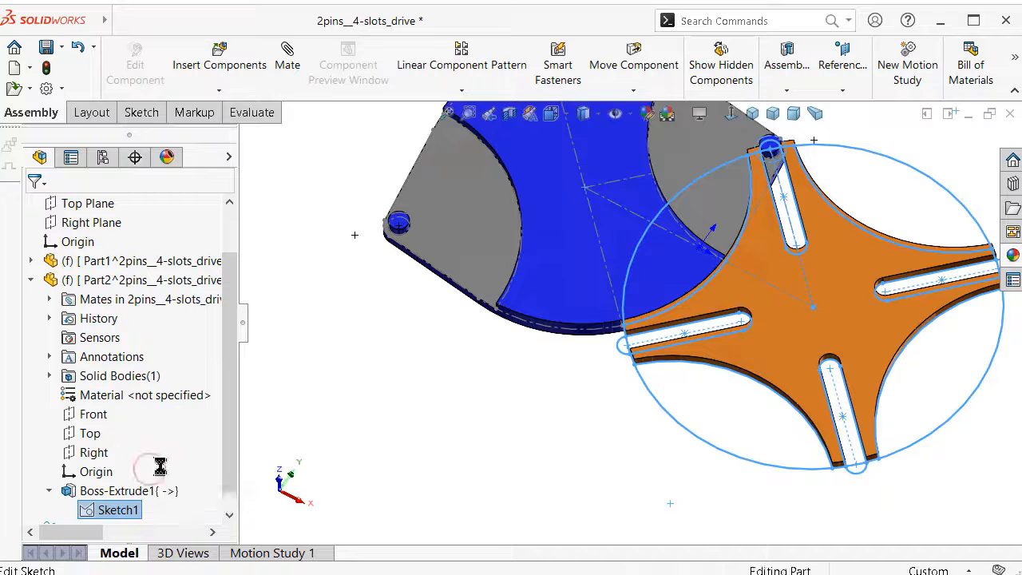
Add a 6 mm diameter circle at the four-slot part's centre in Sketch1 and return to editing the assembly.
click(561, 47)
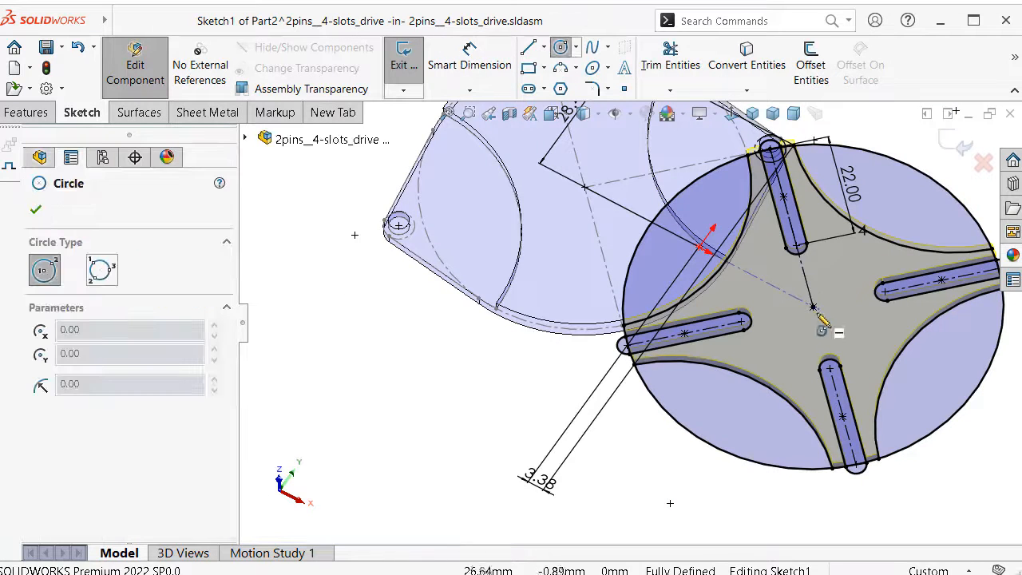
click(812, 293)
right_drag(633, 481, 637, 439)
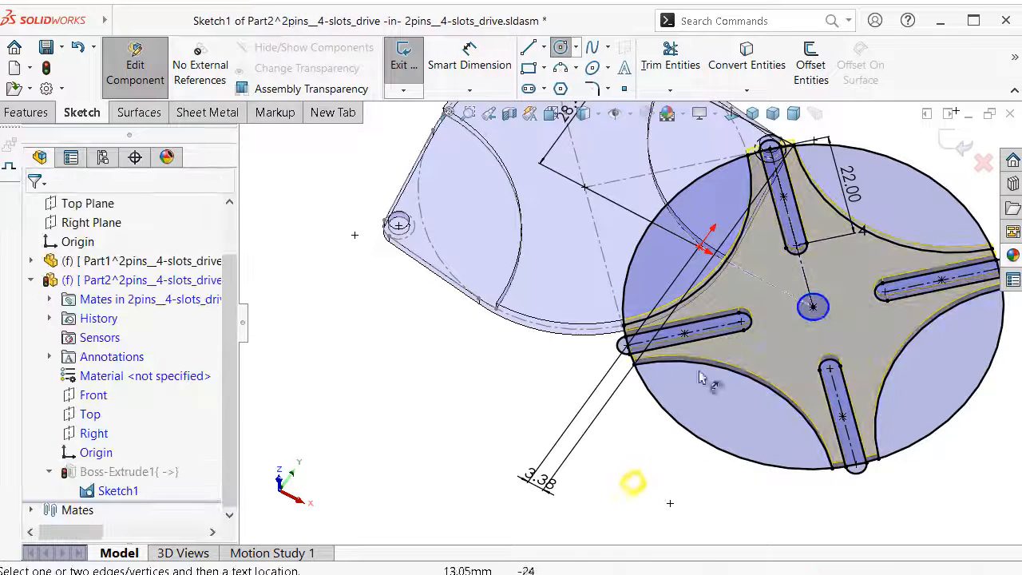
click(818, 321)
click(935, 486)
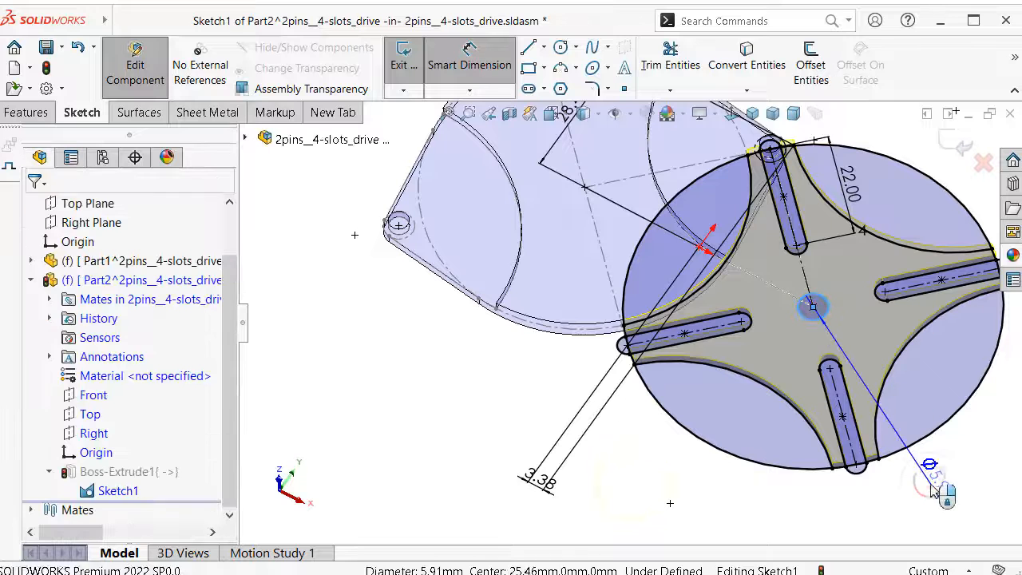
text(6)
key(Return)
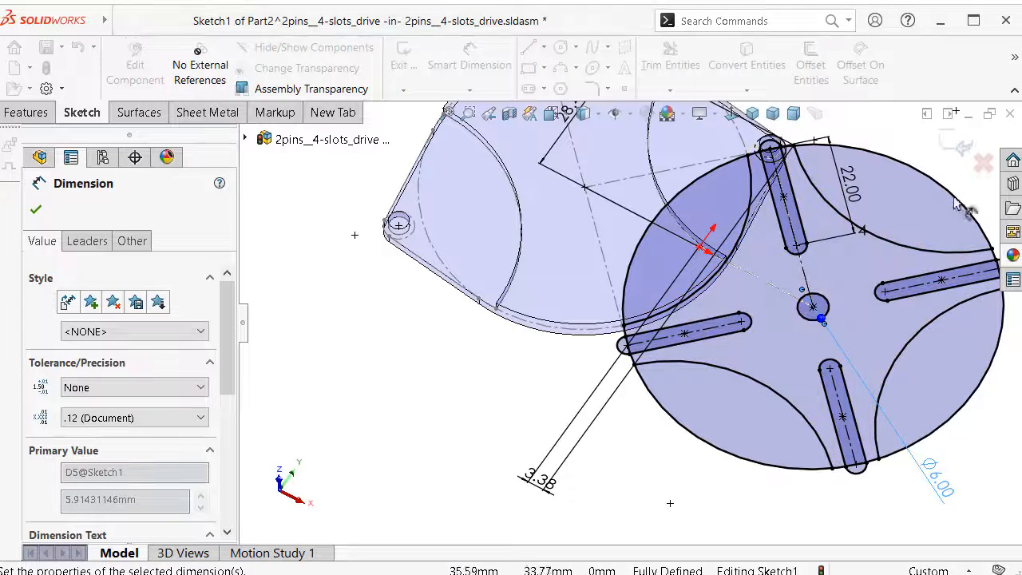
click(954, 144)
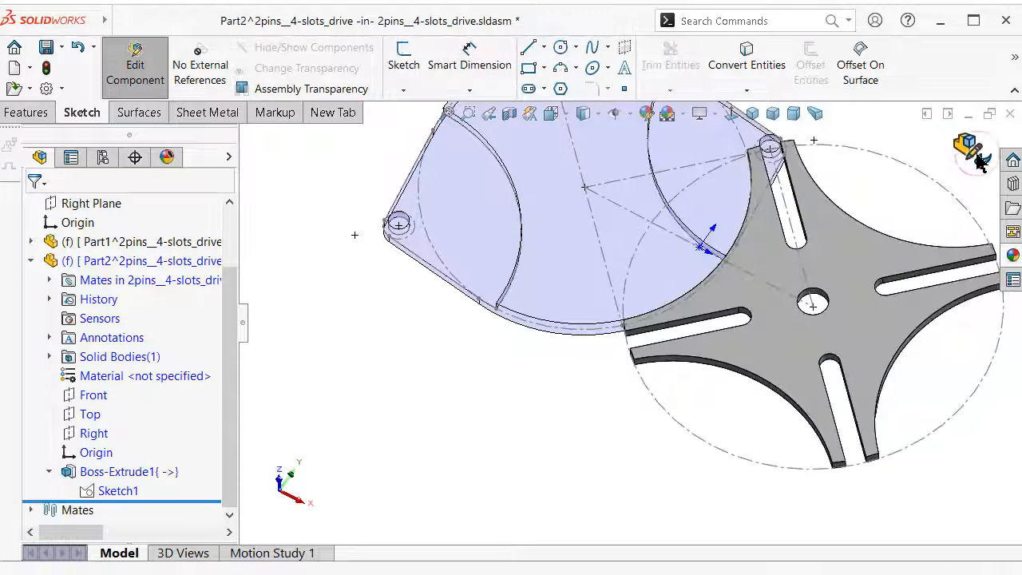
click(978, 158)
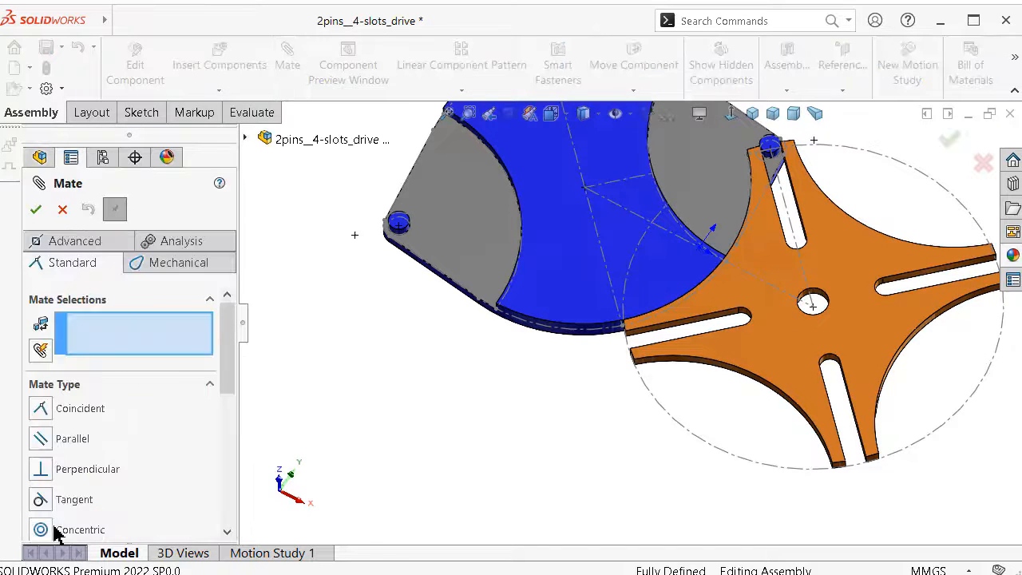
Mate the four-slot part's centre hole concentric with its large layout circle and finish mating.
scroll(902, 303, down, 4)
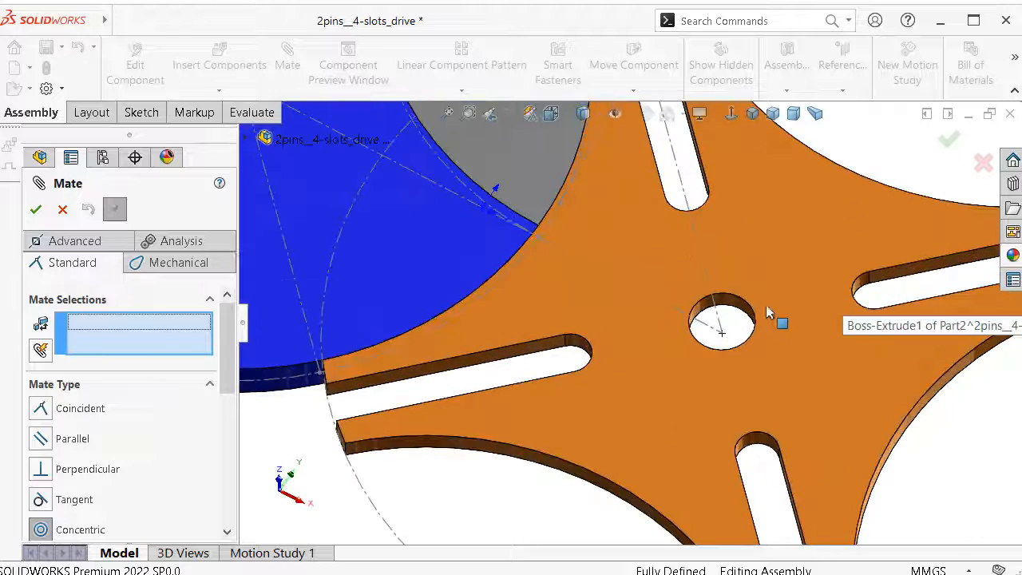
click(743, 311)
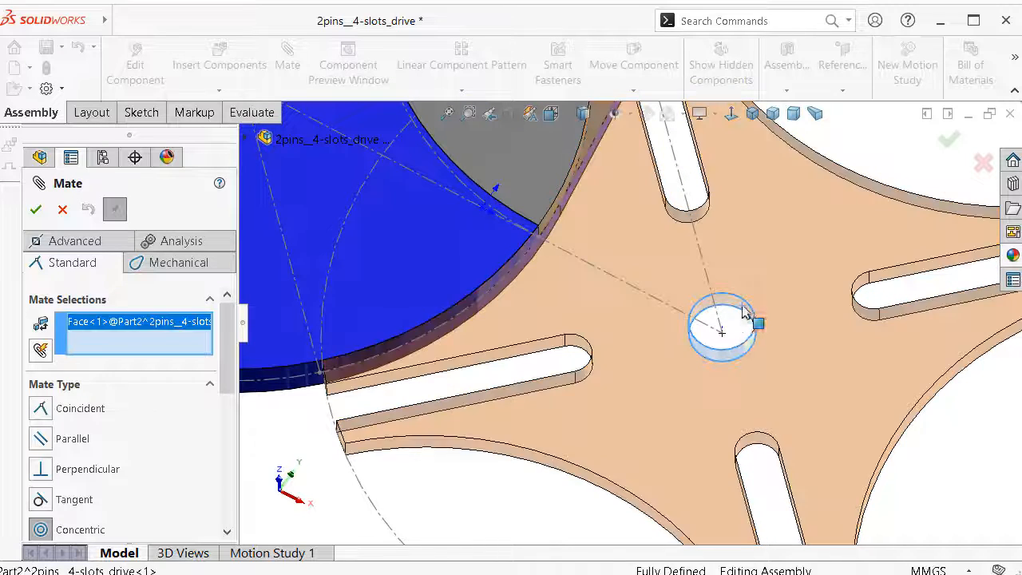
click(380, 511)
click(353, 504)
scroll(712, 333, up, 4)
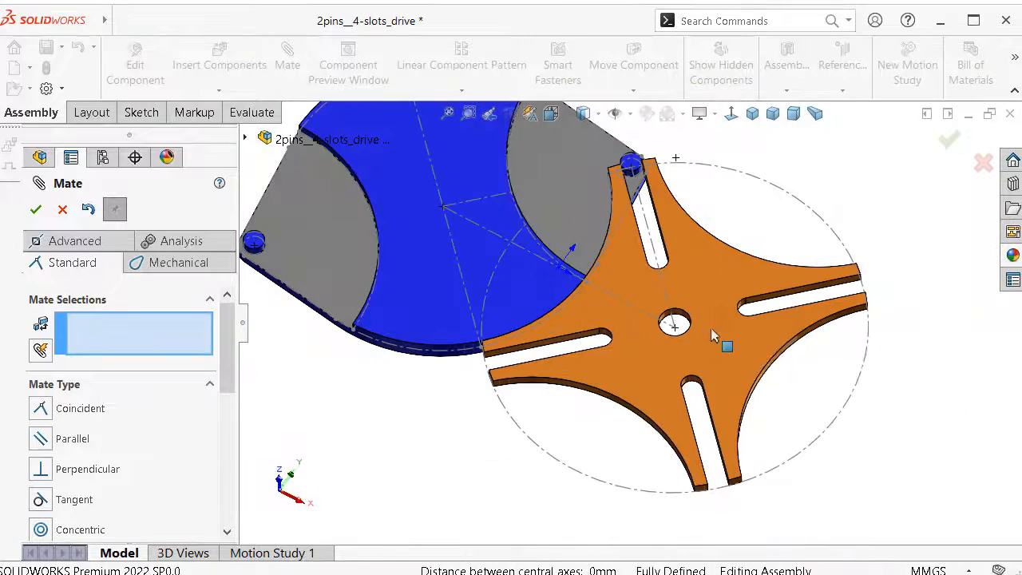
click(952, 138)
Float both the pin driver and the four-slot part so neither component is fixed in the assembly.
click(30, 260)
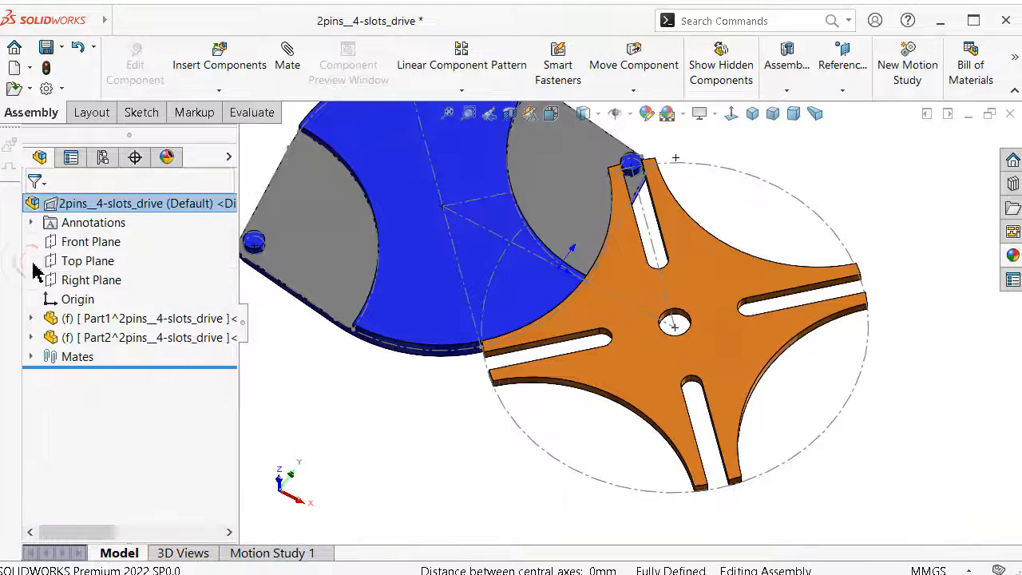
right_click(132, 320)
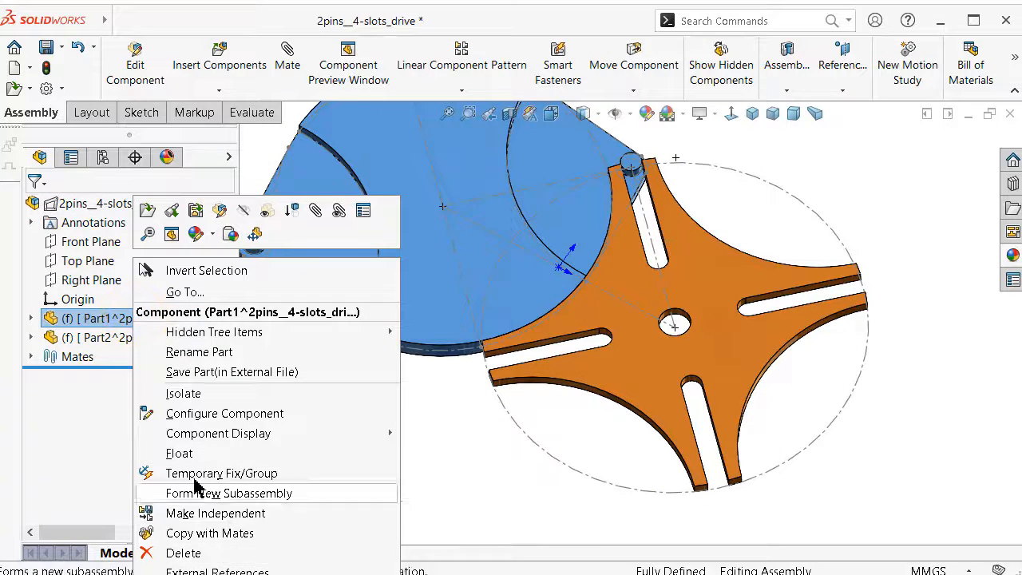
click(179, 452)
click(143, 338)
right_click(144, 339)
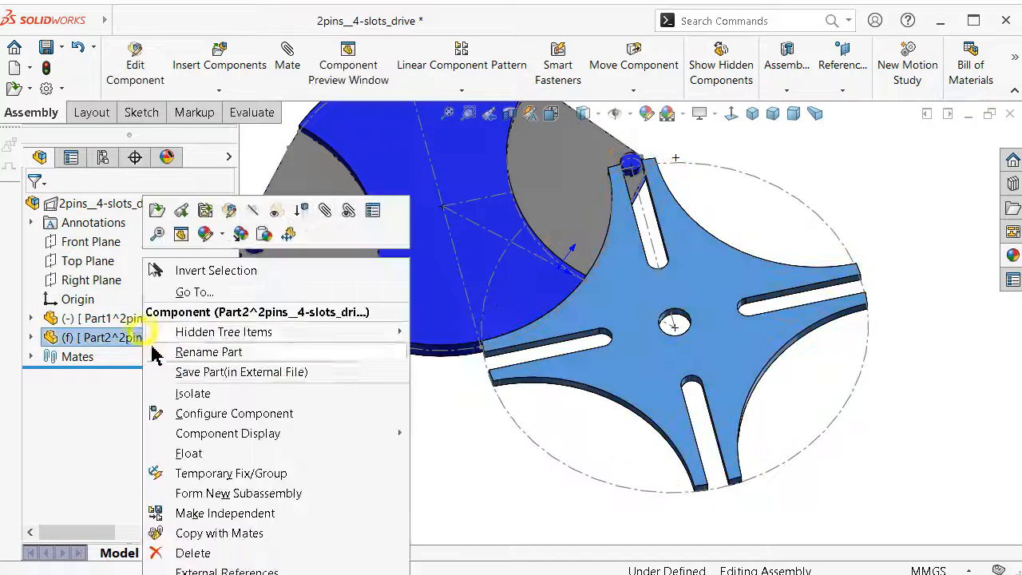
click(185, 452)
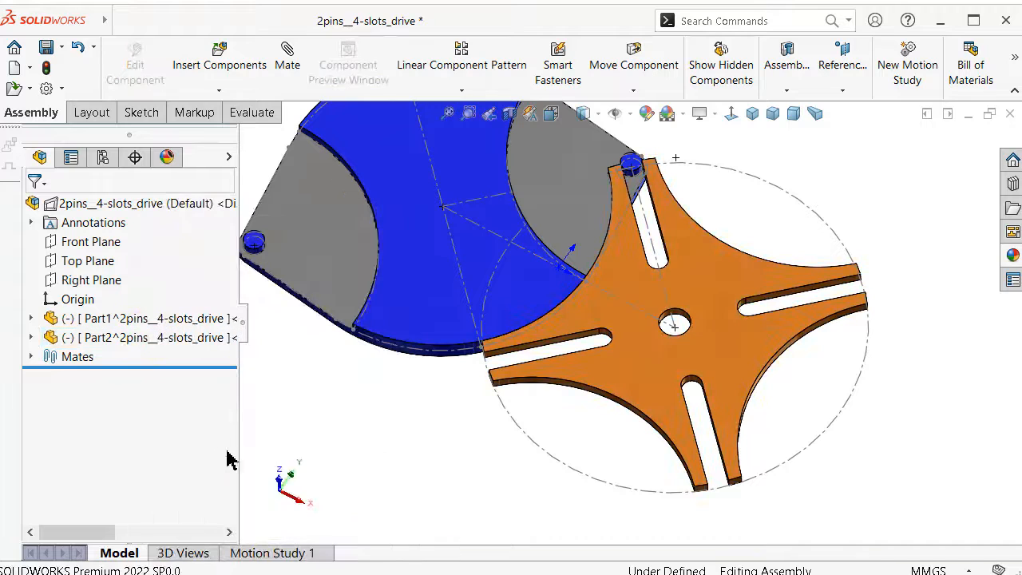
Open Motion Study 1, enable the SOLIDWORKS Motion add-in and set the study type to Motion Analysis.
click(300, 552)
click(319, 400)
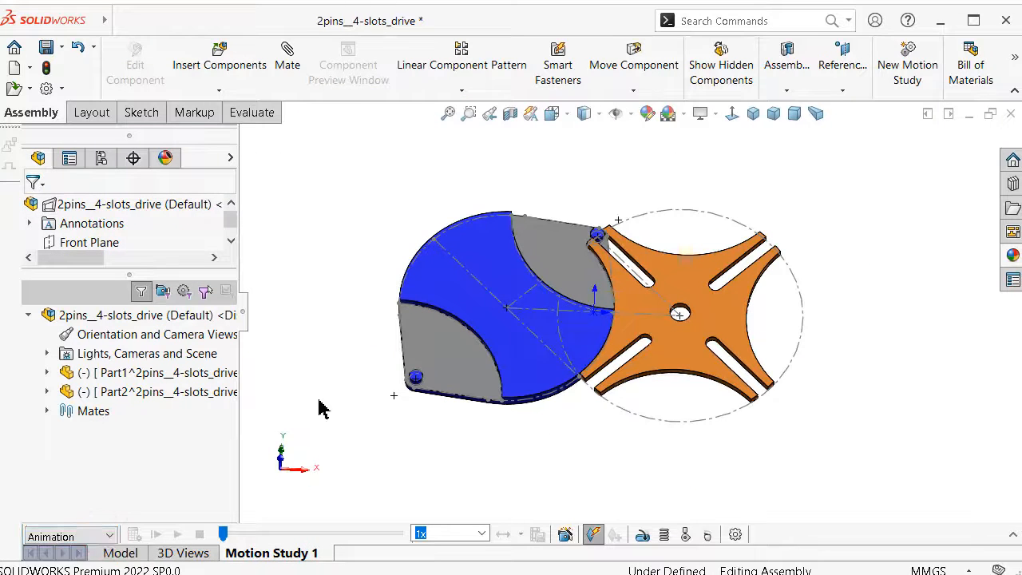
text(ad)
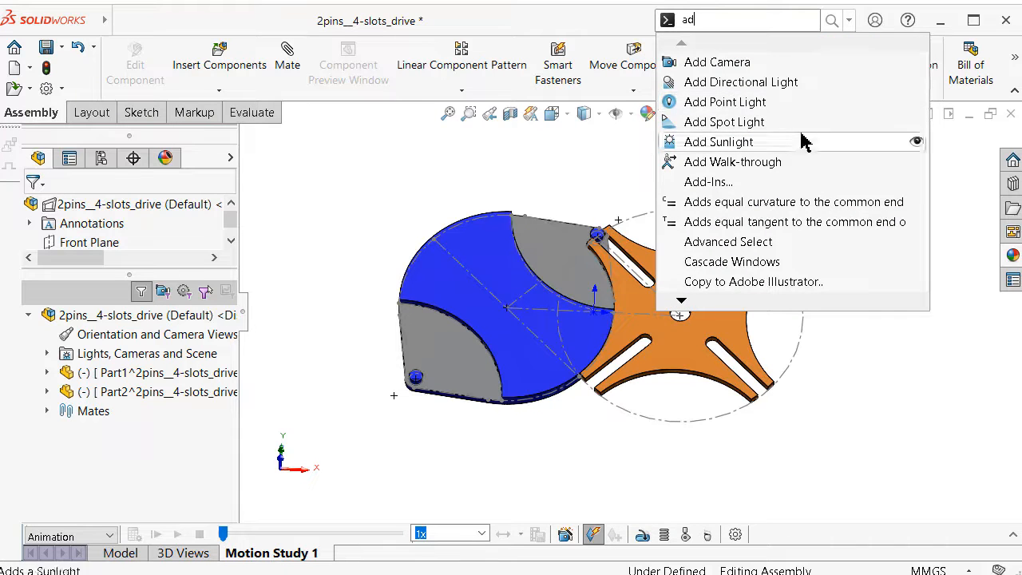
click(772, 182)
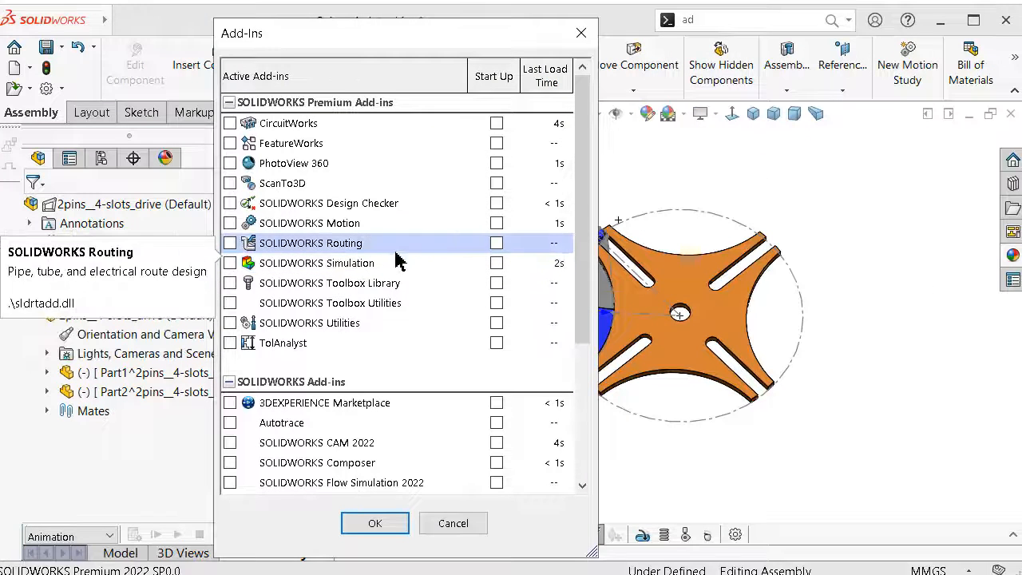
click(230, 222)
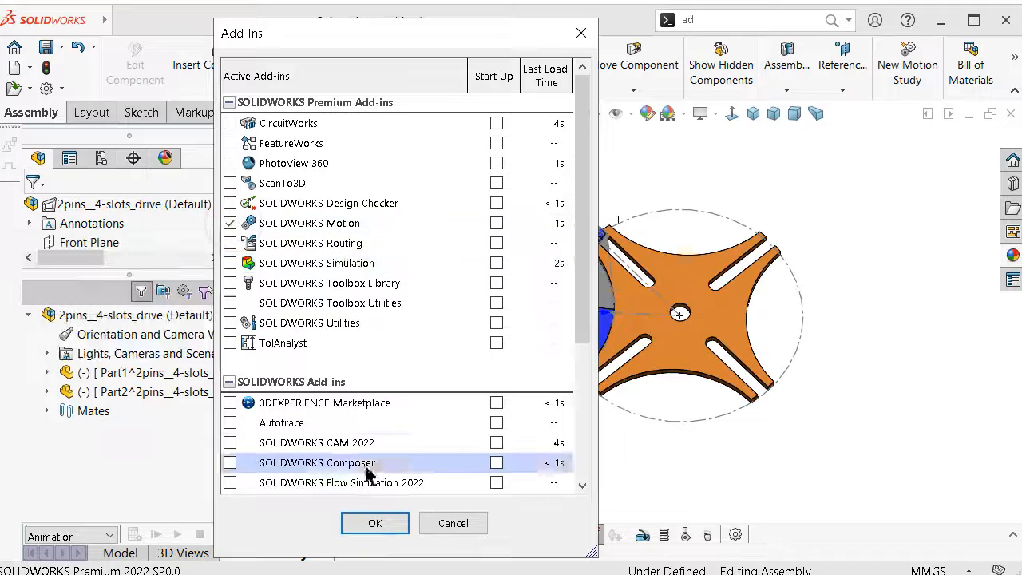
click(381, 522)
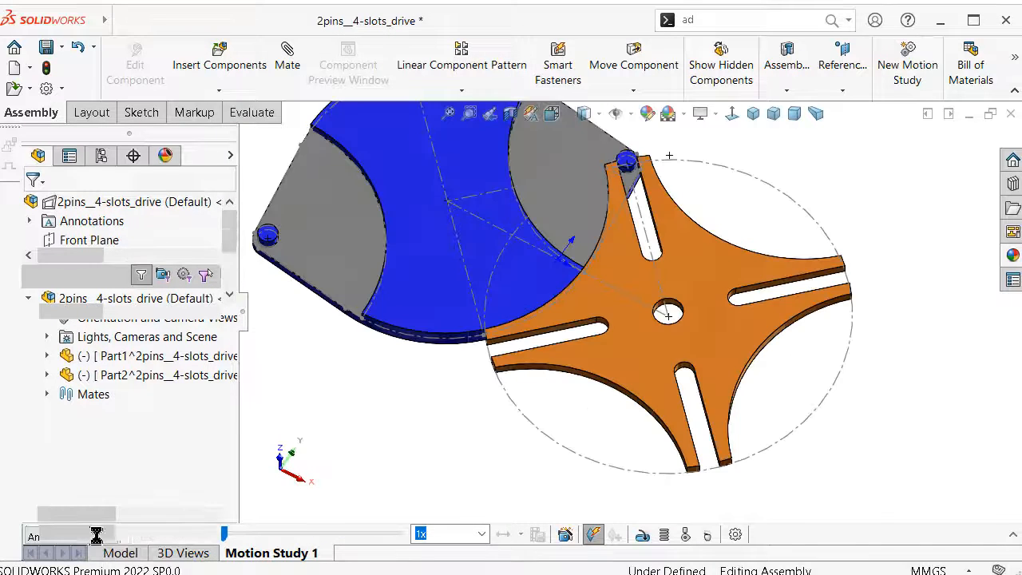
click(96, 536)
click(72, 573)
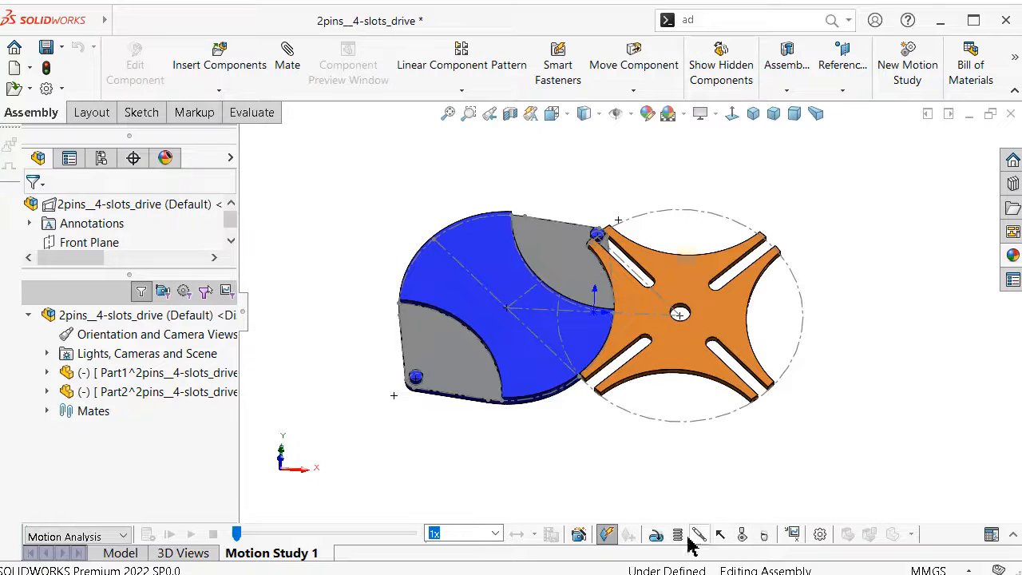
Add a constant-speed rotary motor acting on the pin driver's outer cylindrical face.
click(655, 534)
middle_drag(556, 278, 546, 347)
scroll(546, 347, down, 3)
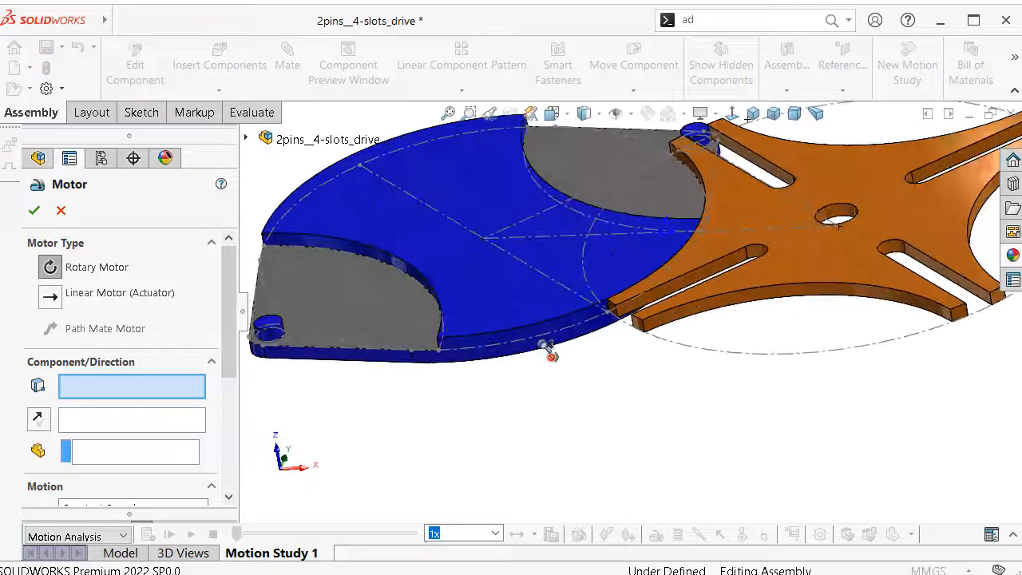
click(535, 354)
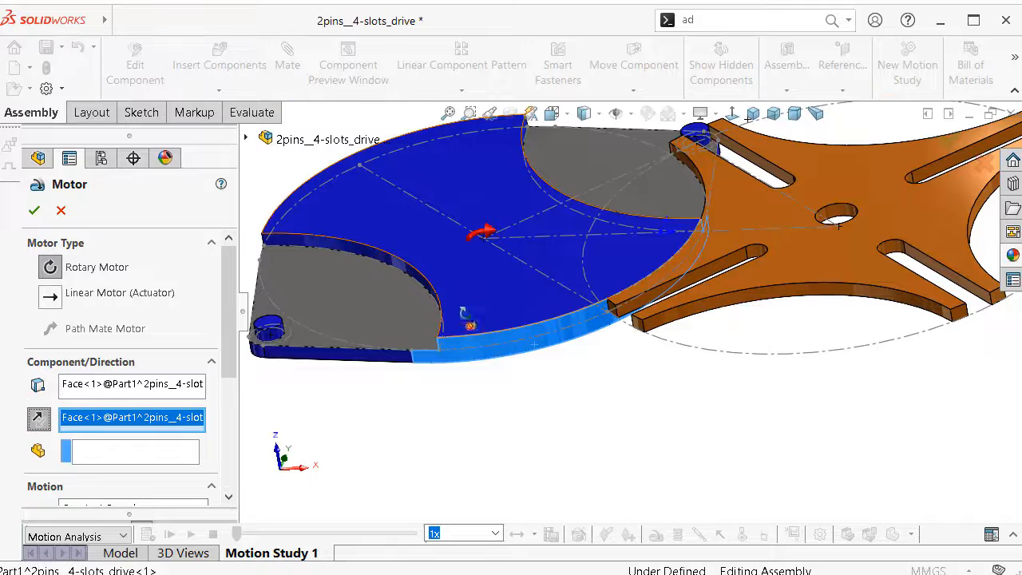
scroll(216, 349, down, 4)
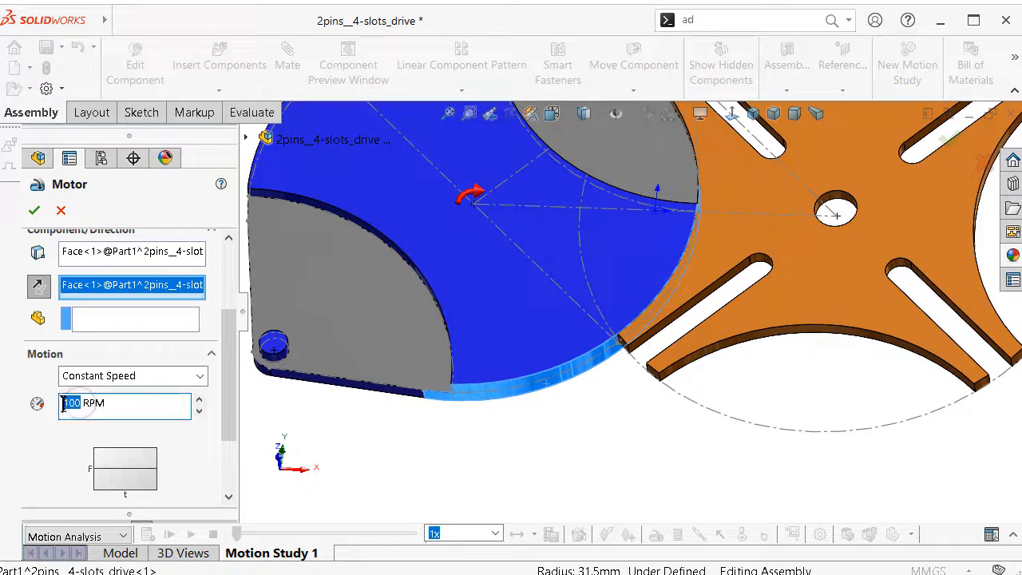
click(34, 210)
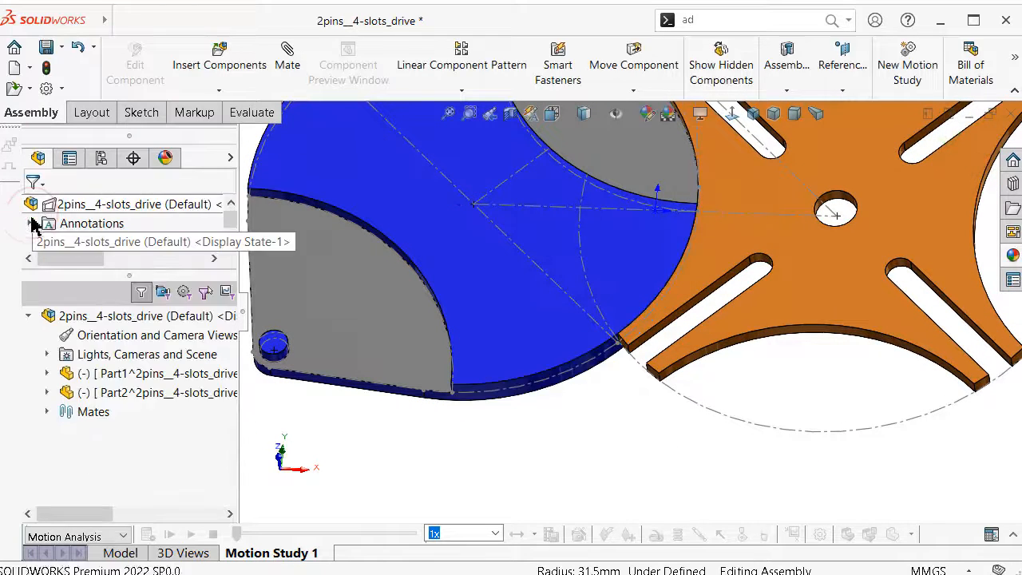
Adjust the Motion Analysis frames per second and add a solid body contact between the pin driver and the four-slot part.
click(819, 535)
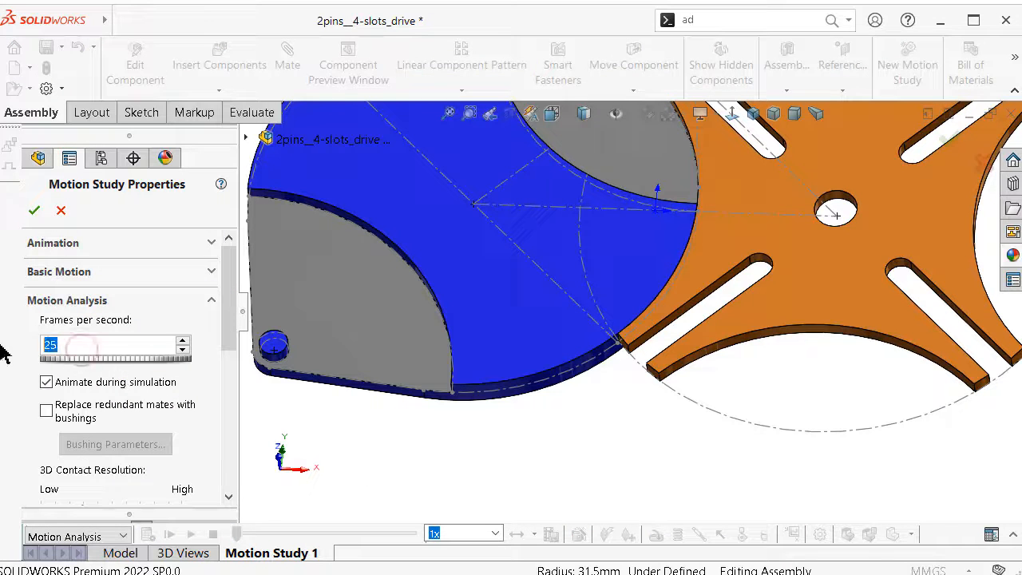
click(34, 210)
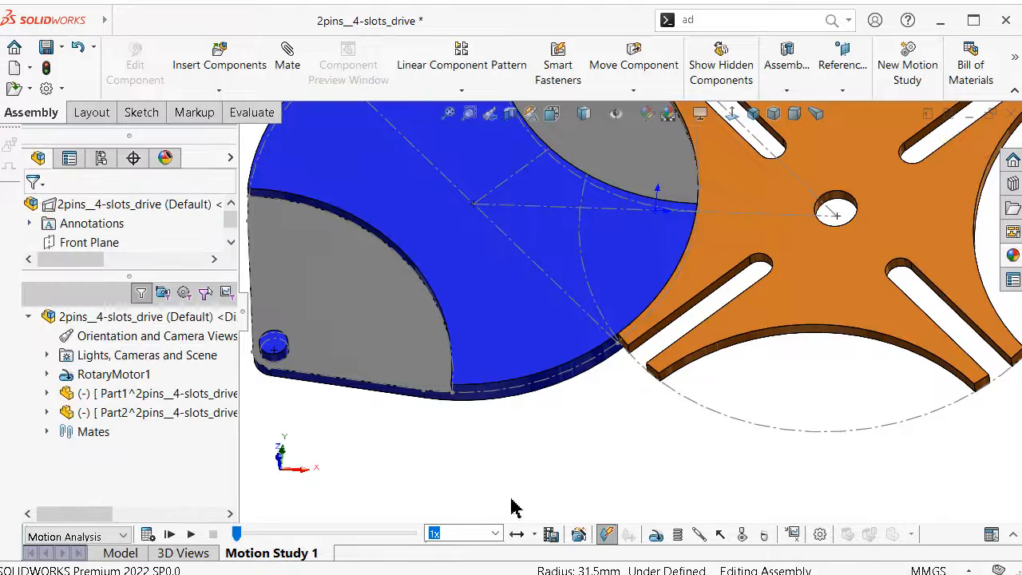
click(742, 535)
click(523, 321)
click(799, 286)
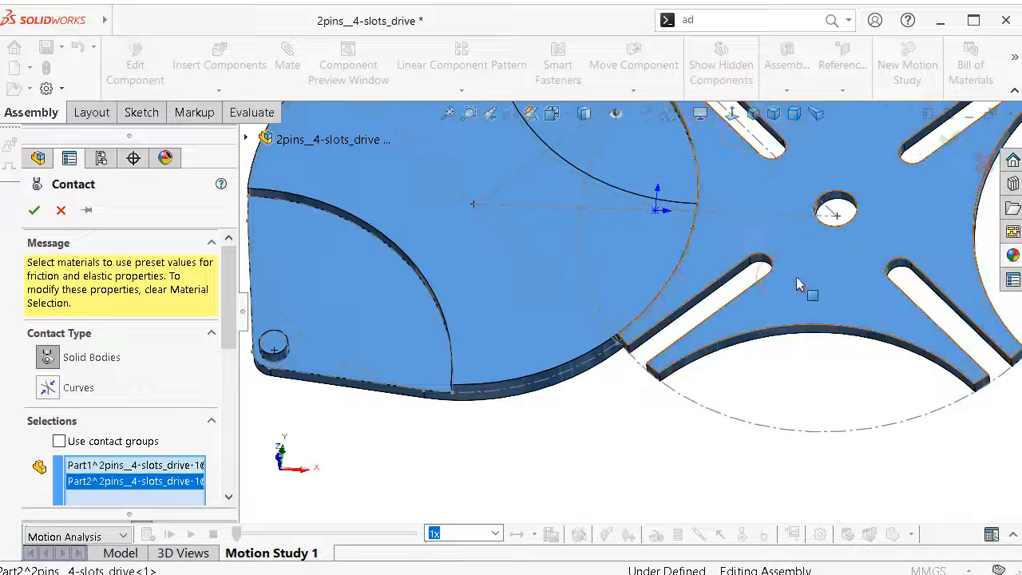
click(34, 210)
key(f)
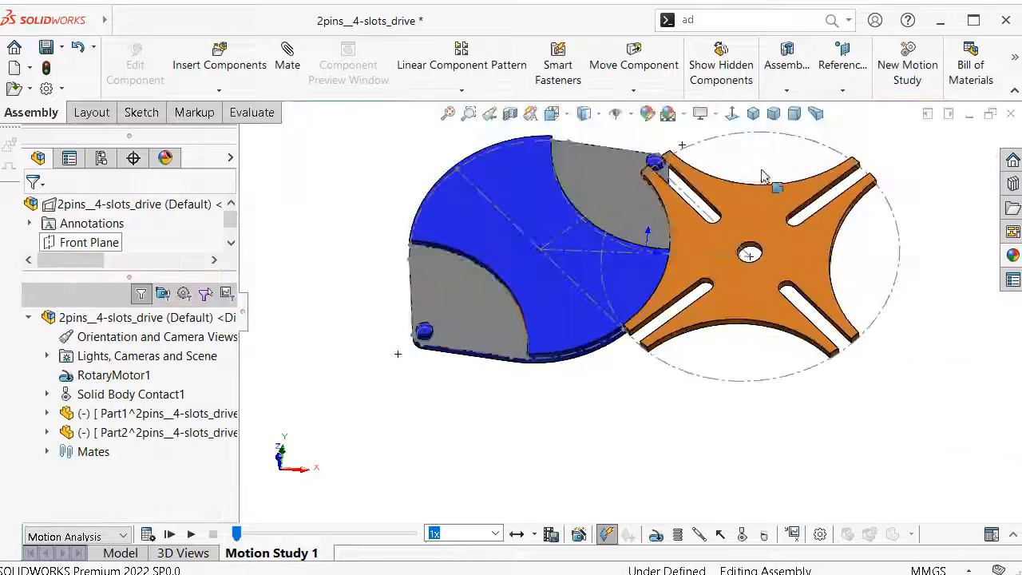
Set the motion study duration to about 8 seconds and calculate the study.
click(1011, 537)
drag(480, 387, 483, 394)
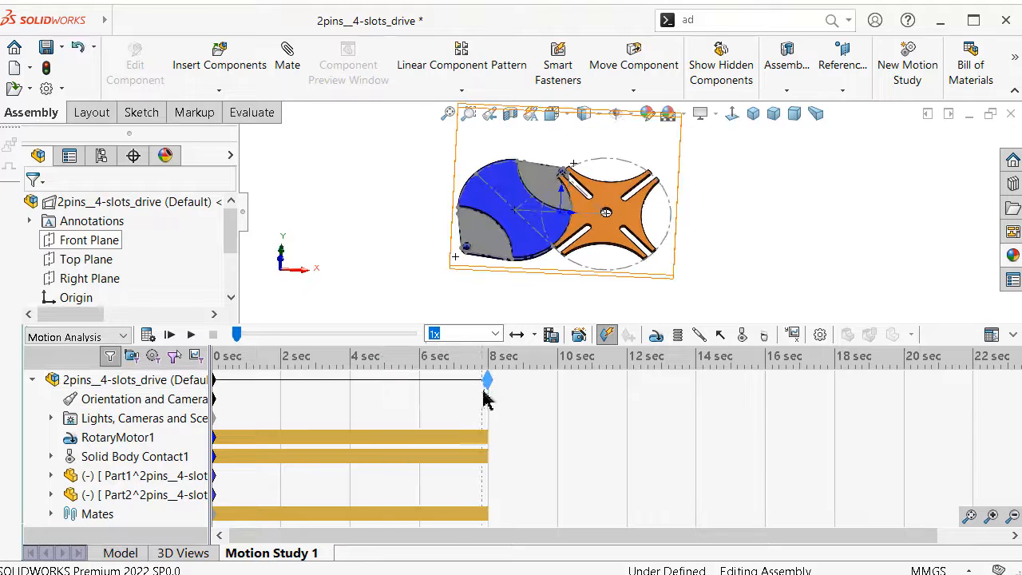
click(148, 335)
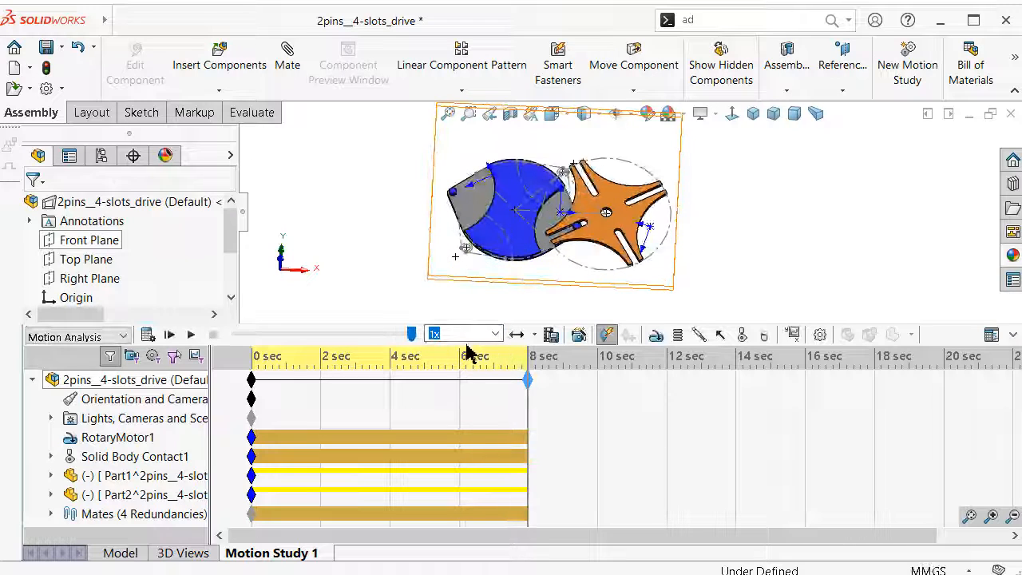
click(1012, 336)
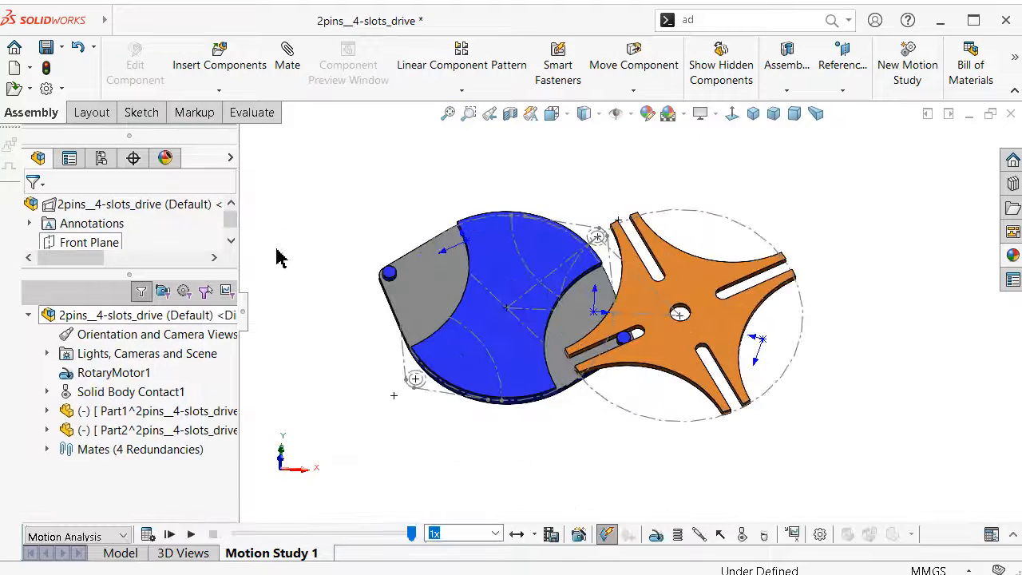
Hide the layout sketch and origin markers, and collapse the feature tree to clear the model view.
click(783, 178)
click(852, 130)
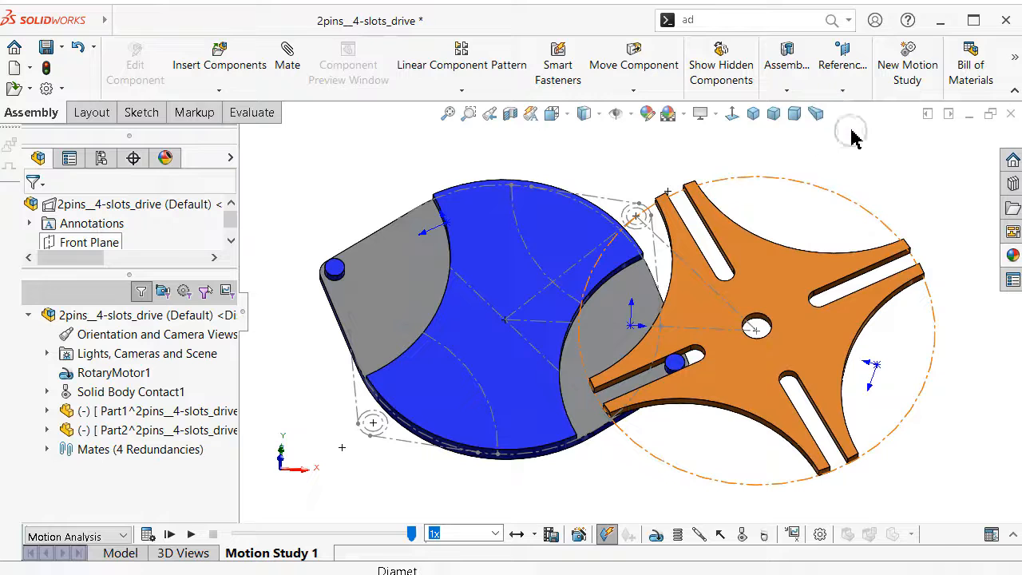
click(631, 114)
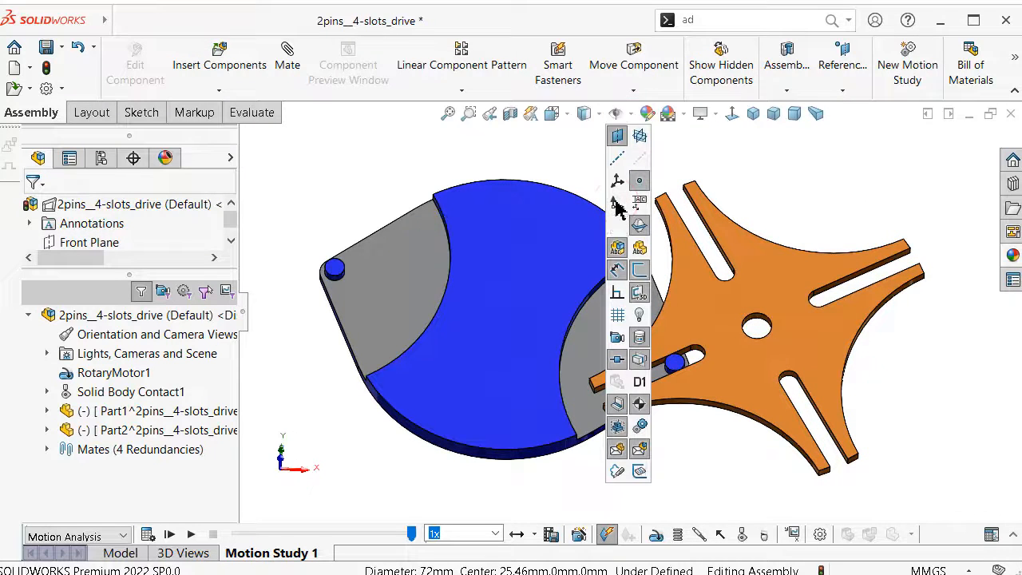
click(248, 317)
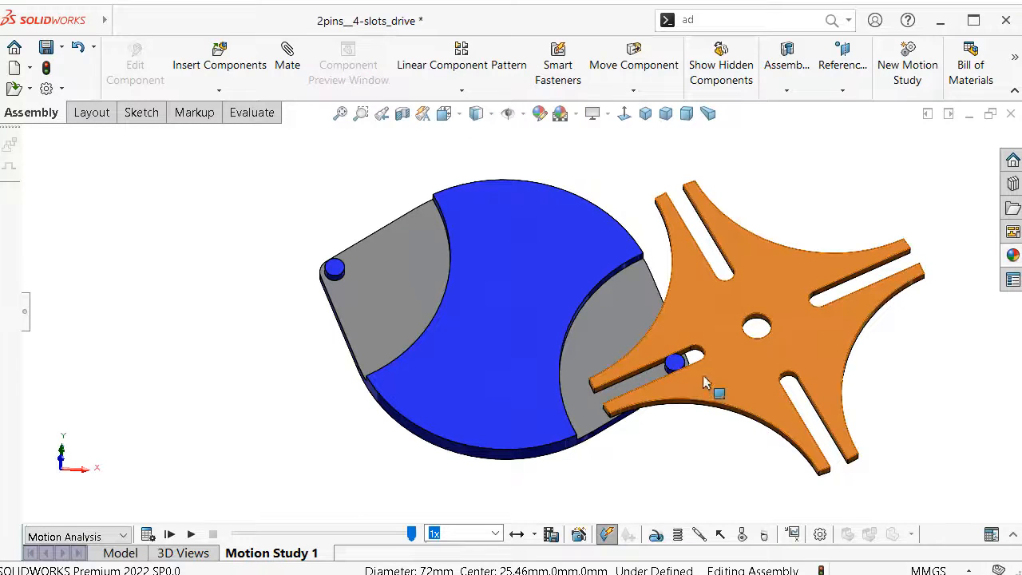
Play back the calculated motion at 1x speed and view the mechanism face-on.
click(191, 534)
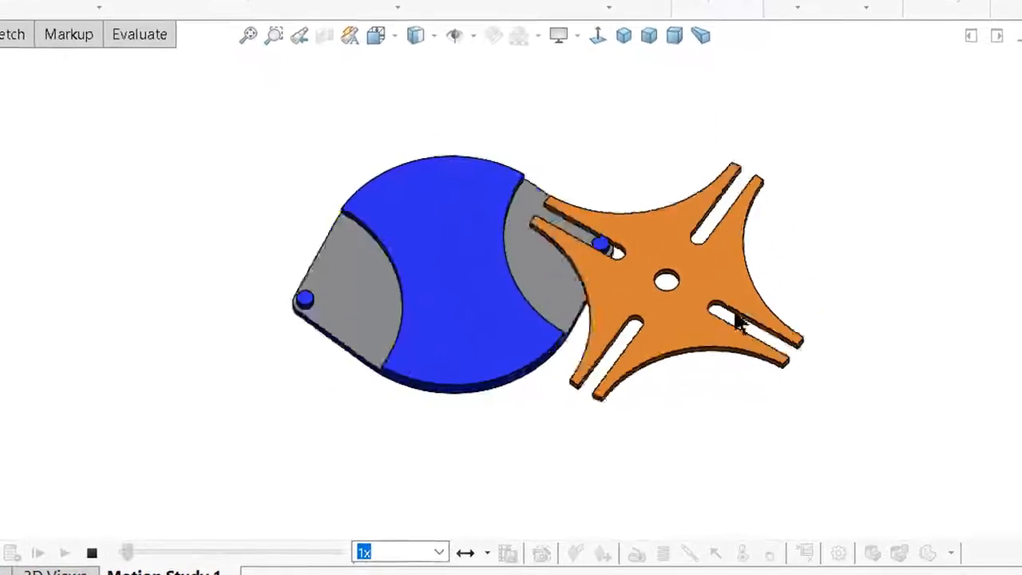
click(593, 23)
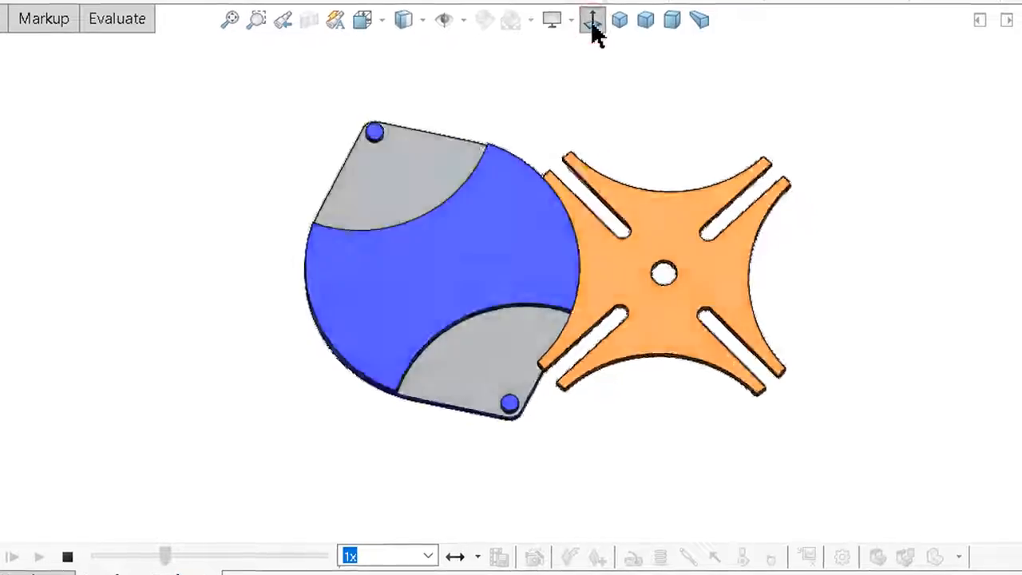